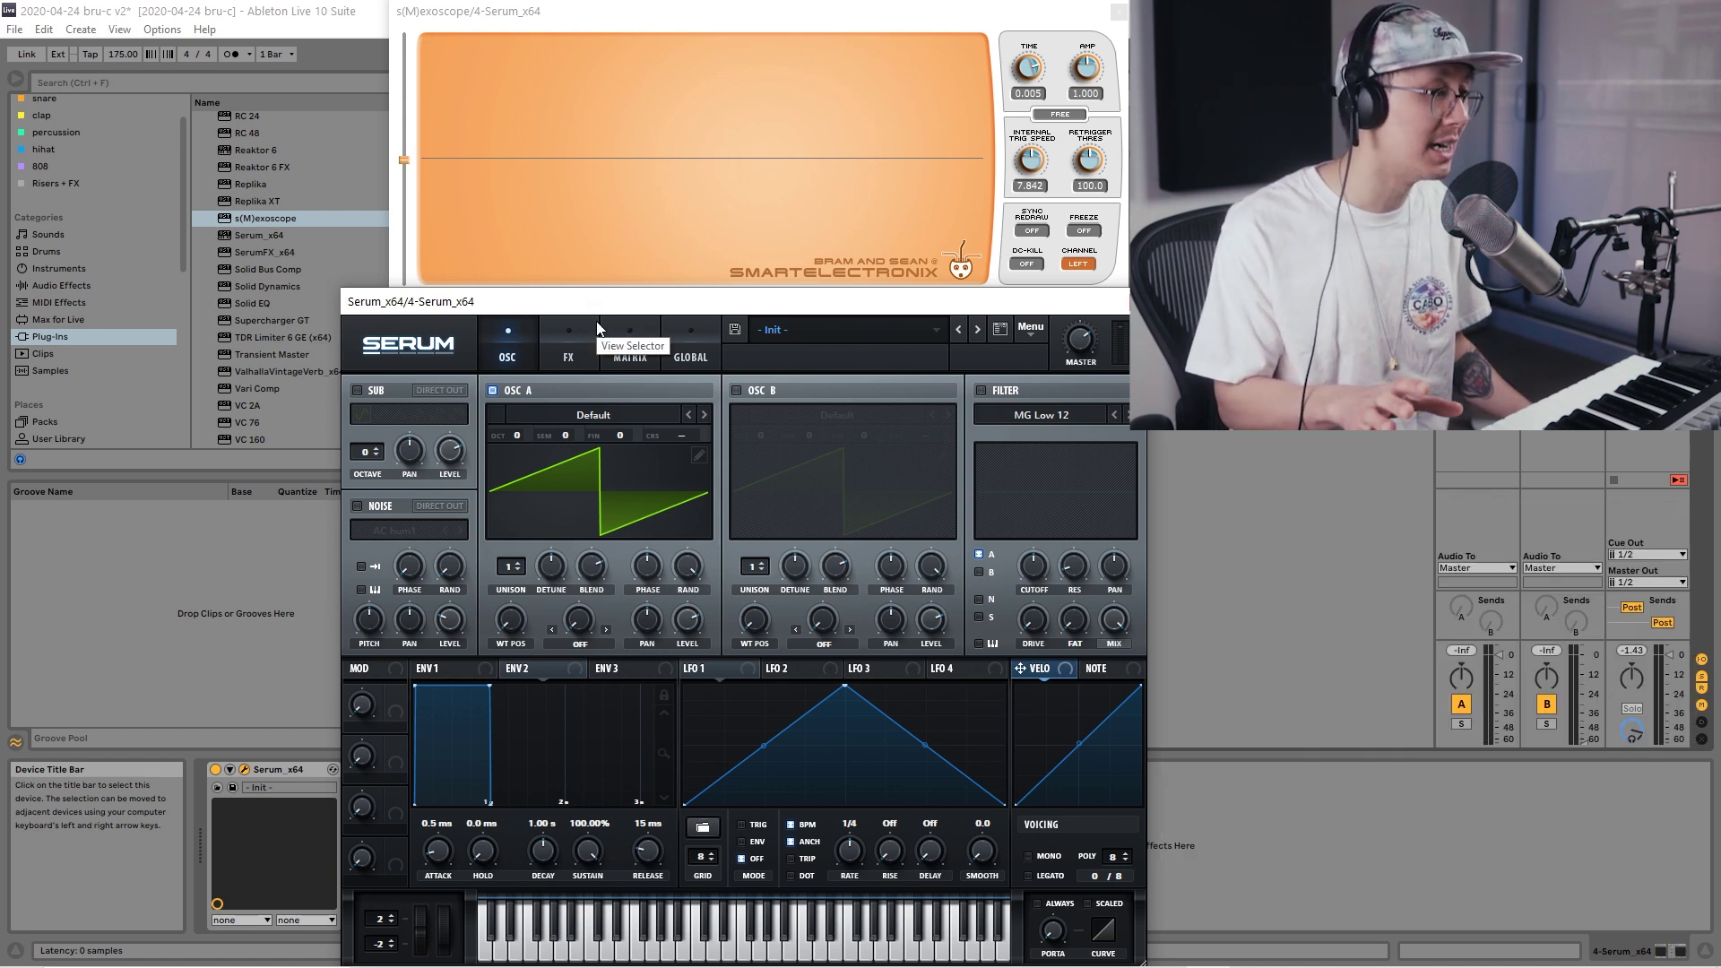
- Load the Analog > Analog_BD_Sin wavetable into oscillator A
{"action": "left_click", "coordinate": [574, 411]}
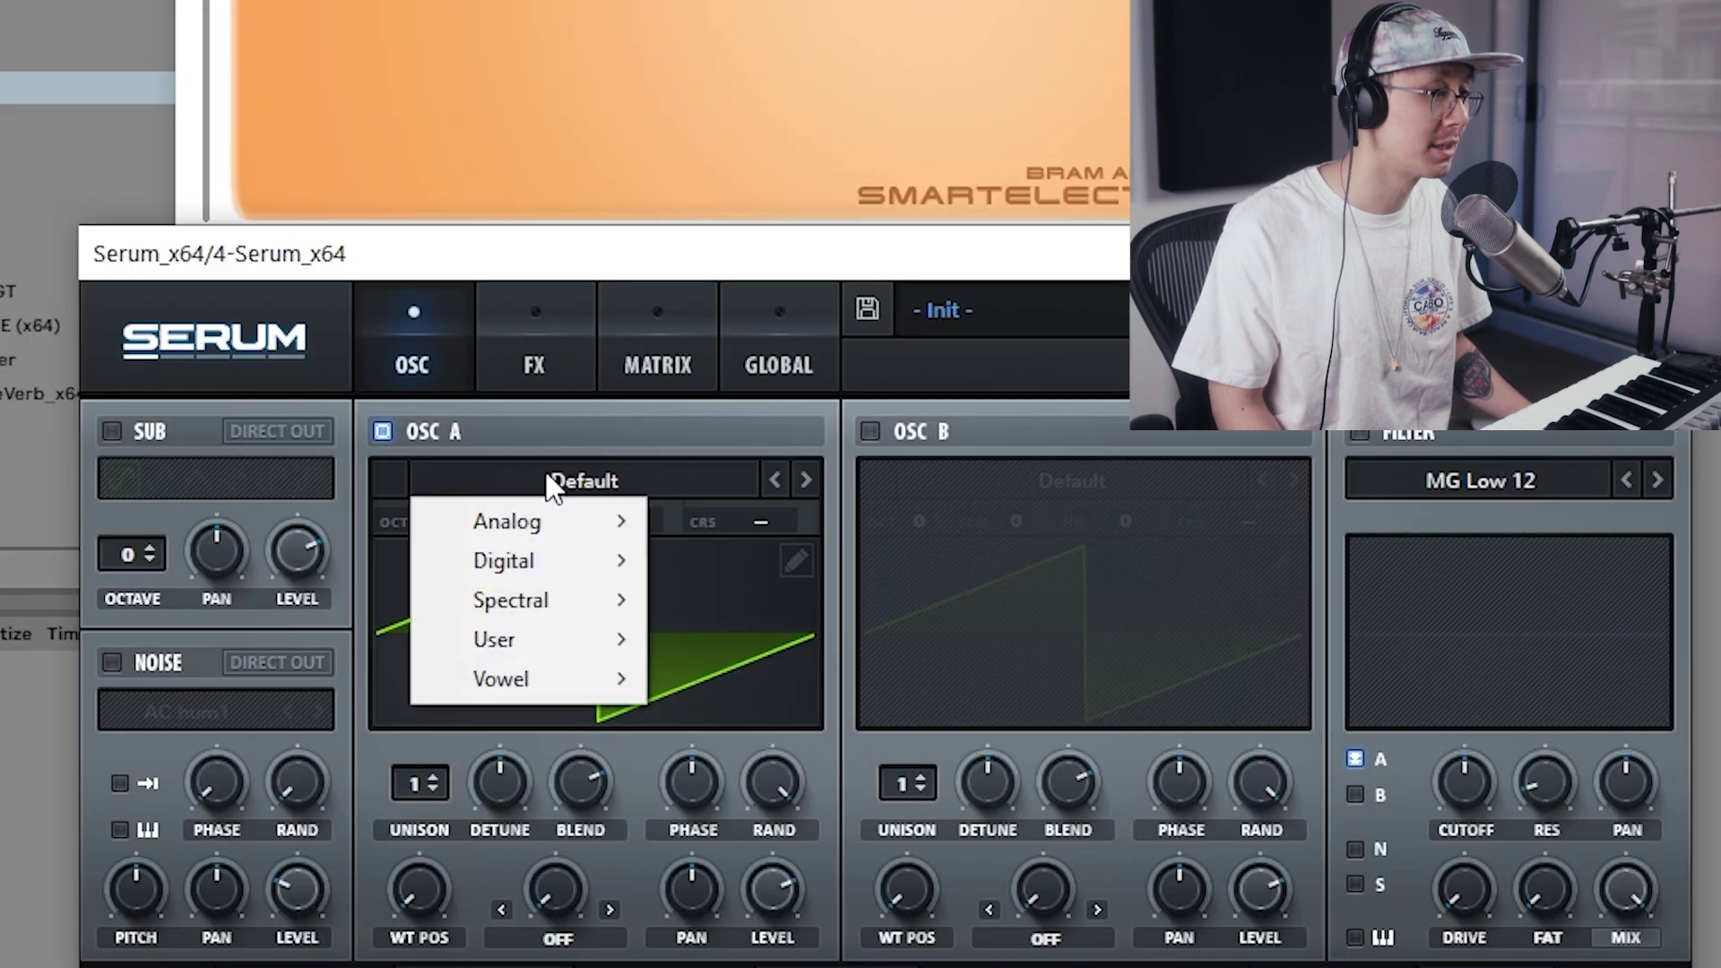
{"action": "mouse_move", "coordinate": [536, 535]}
{"action": "left_click", "coordinate": [728, 568]}
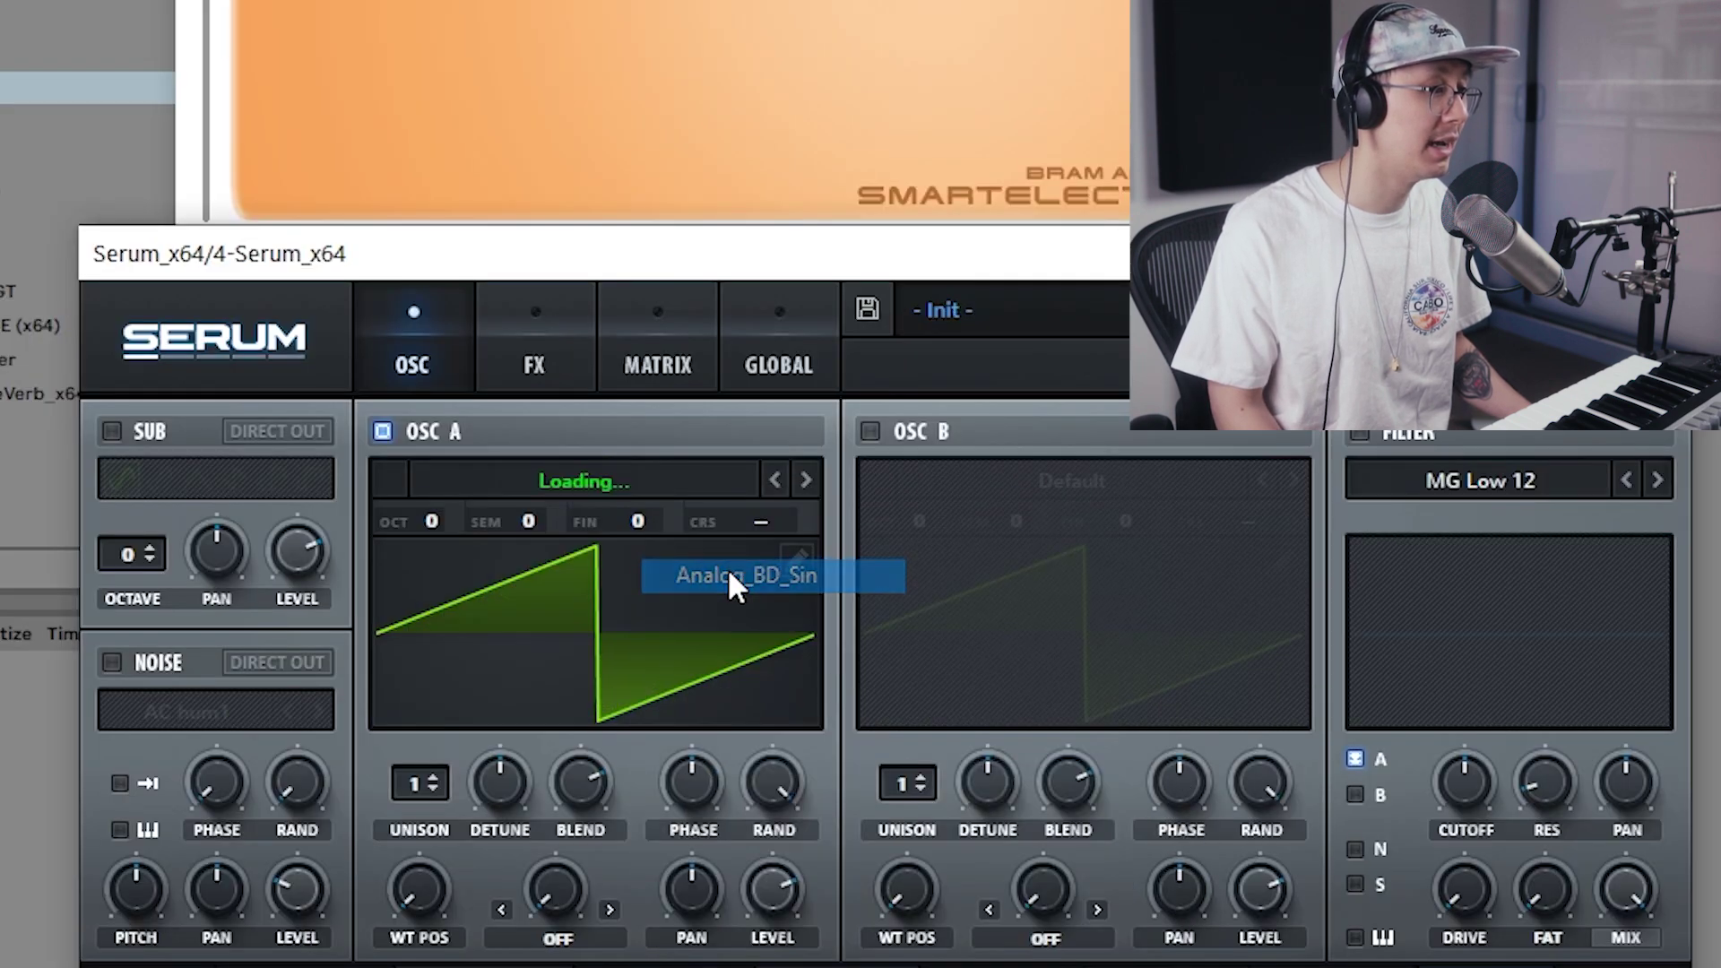
- Switch oscillator B on and load Analog_BD_Sin into it as well
{"action": "left_click", "coordinate": [870, 431]}
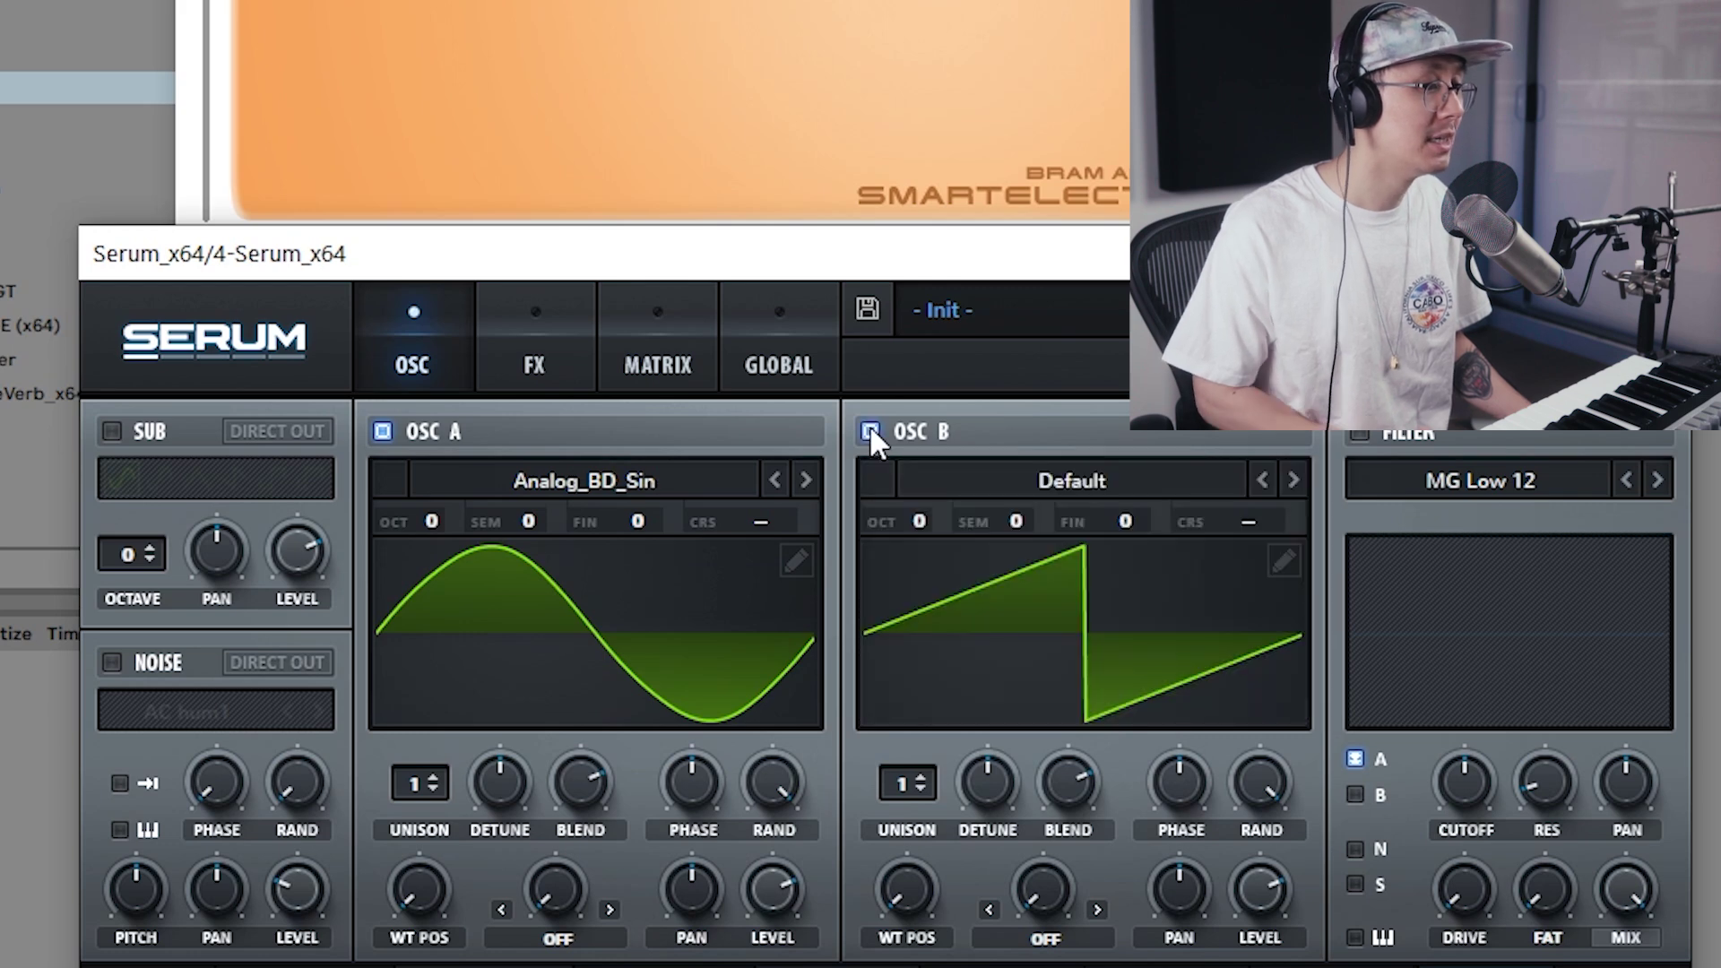
{"action": "left_click", "coordinate": [966, 481]}
{"action": "mouse_move", "coordinate": [972, 519]}
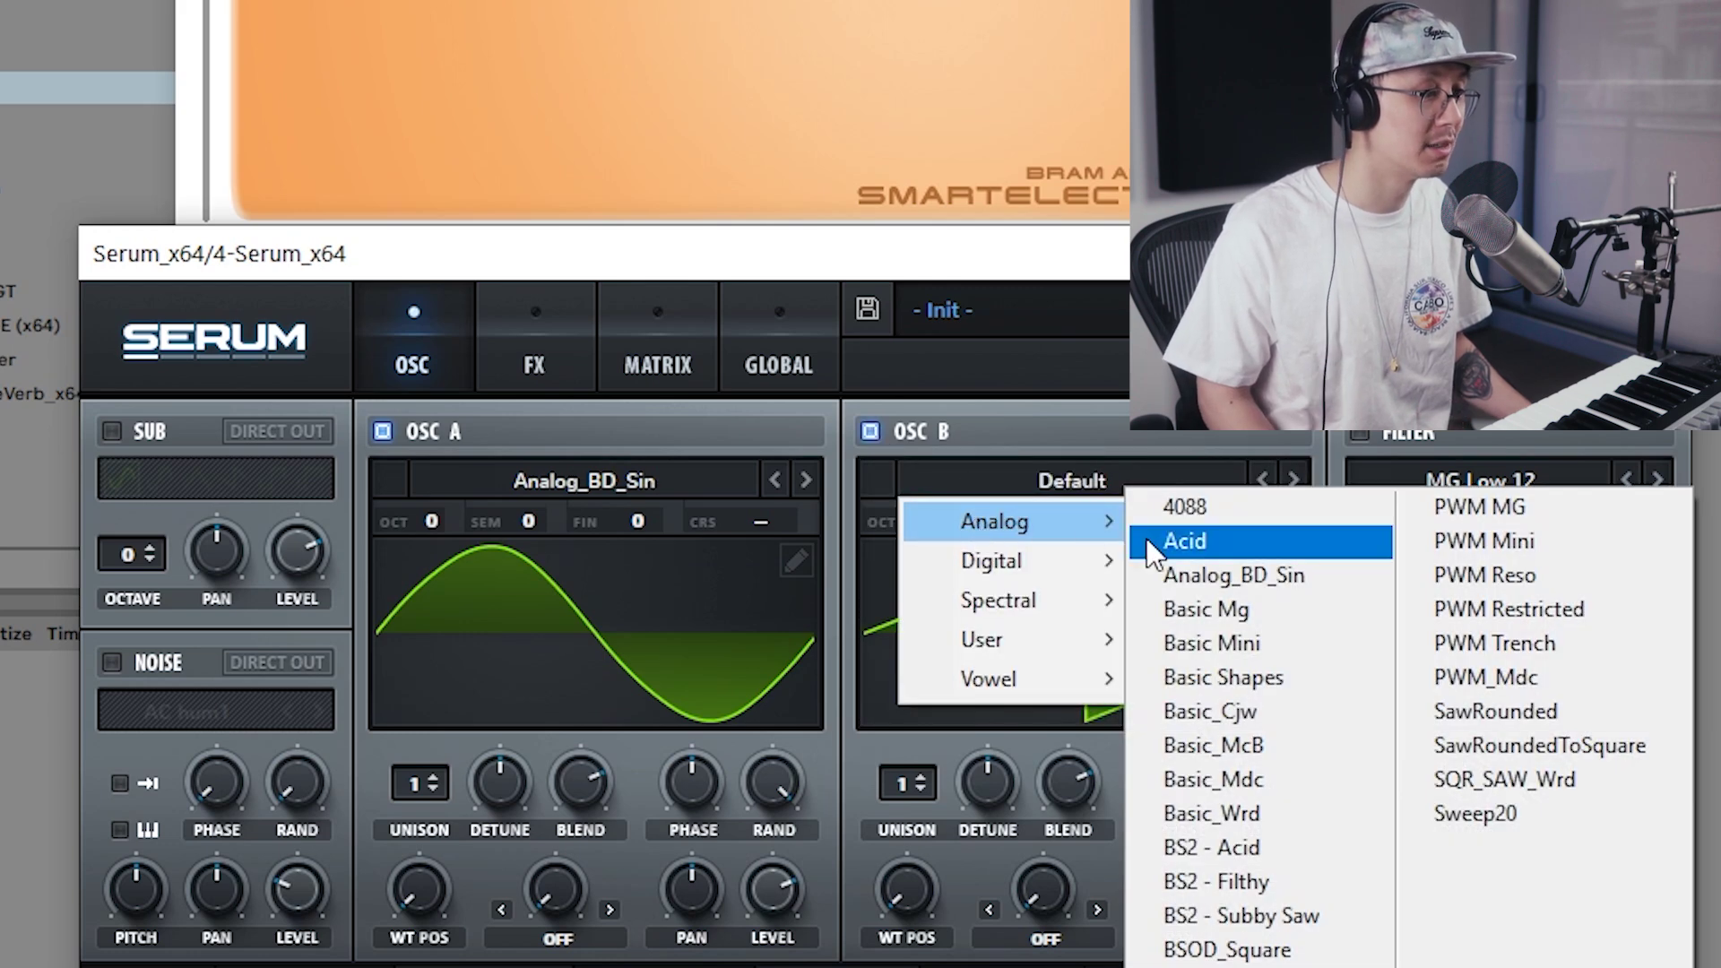
{"action": "left_click", "coordinate": [1166, 571]}
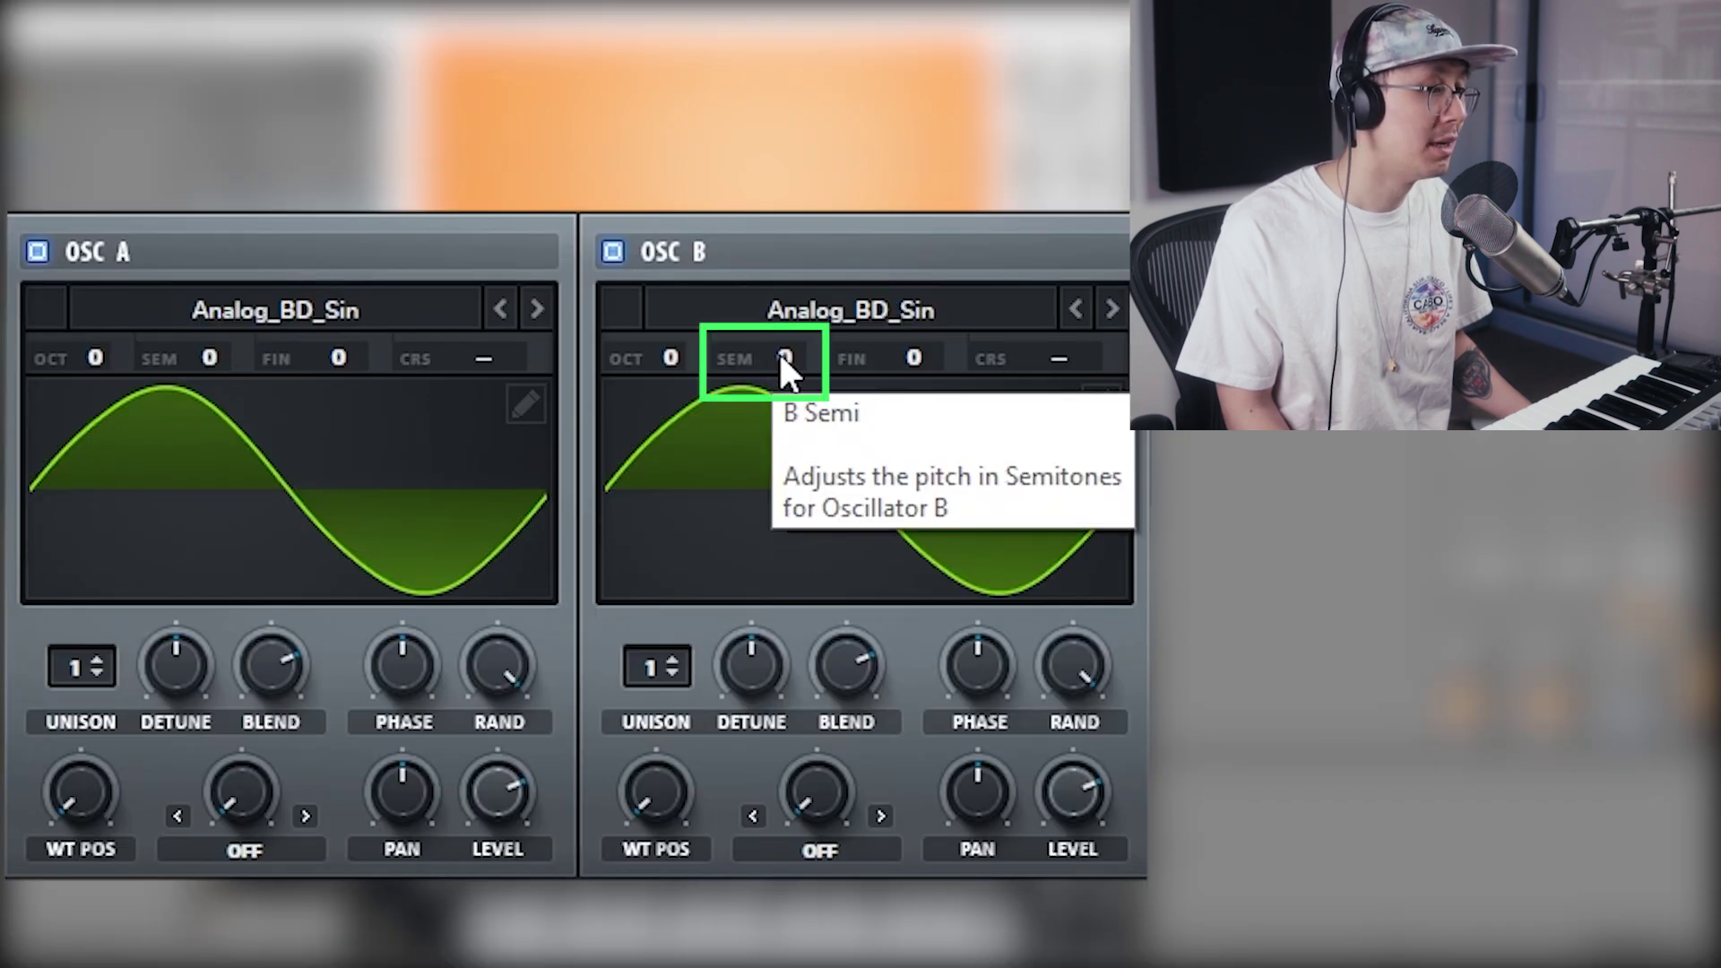
- Set oscillator B's SEM to +7 and OCT to +2
{"action": "left_click_drag", "start_coordinate": [783, 353], "coordinate": [785, 212]}
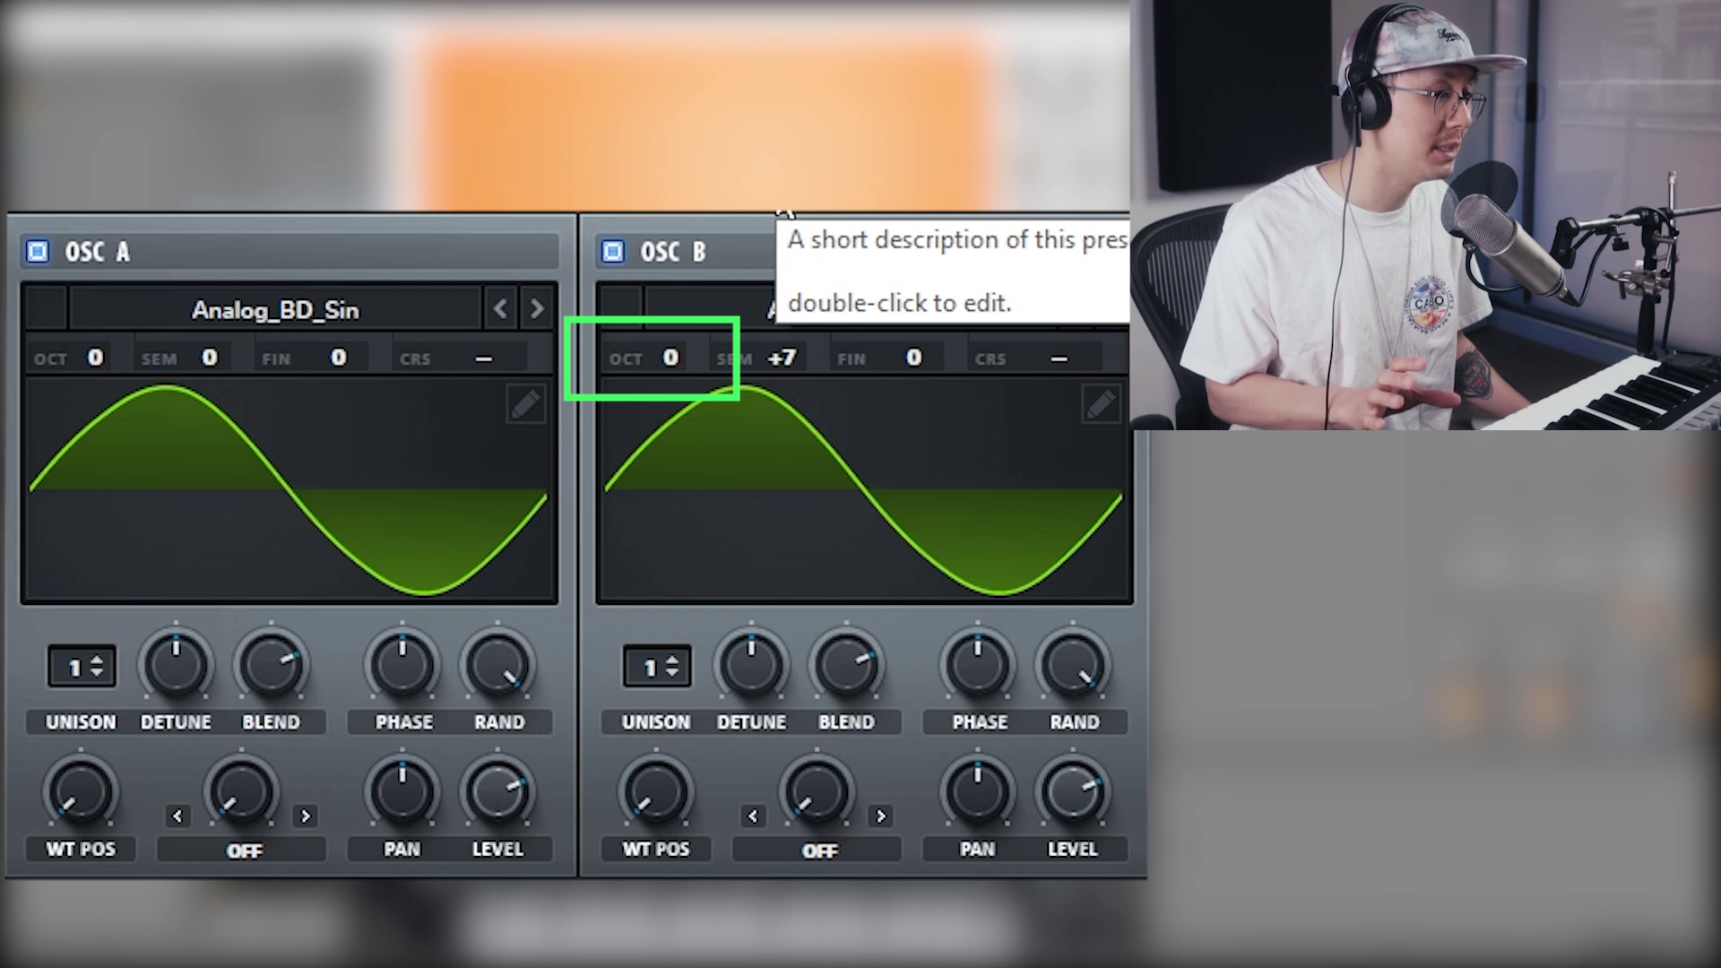
{"action": "left_click_drag", "start_coordinate": [662, 363], "coordinate": [666, 262]}
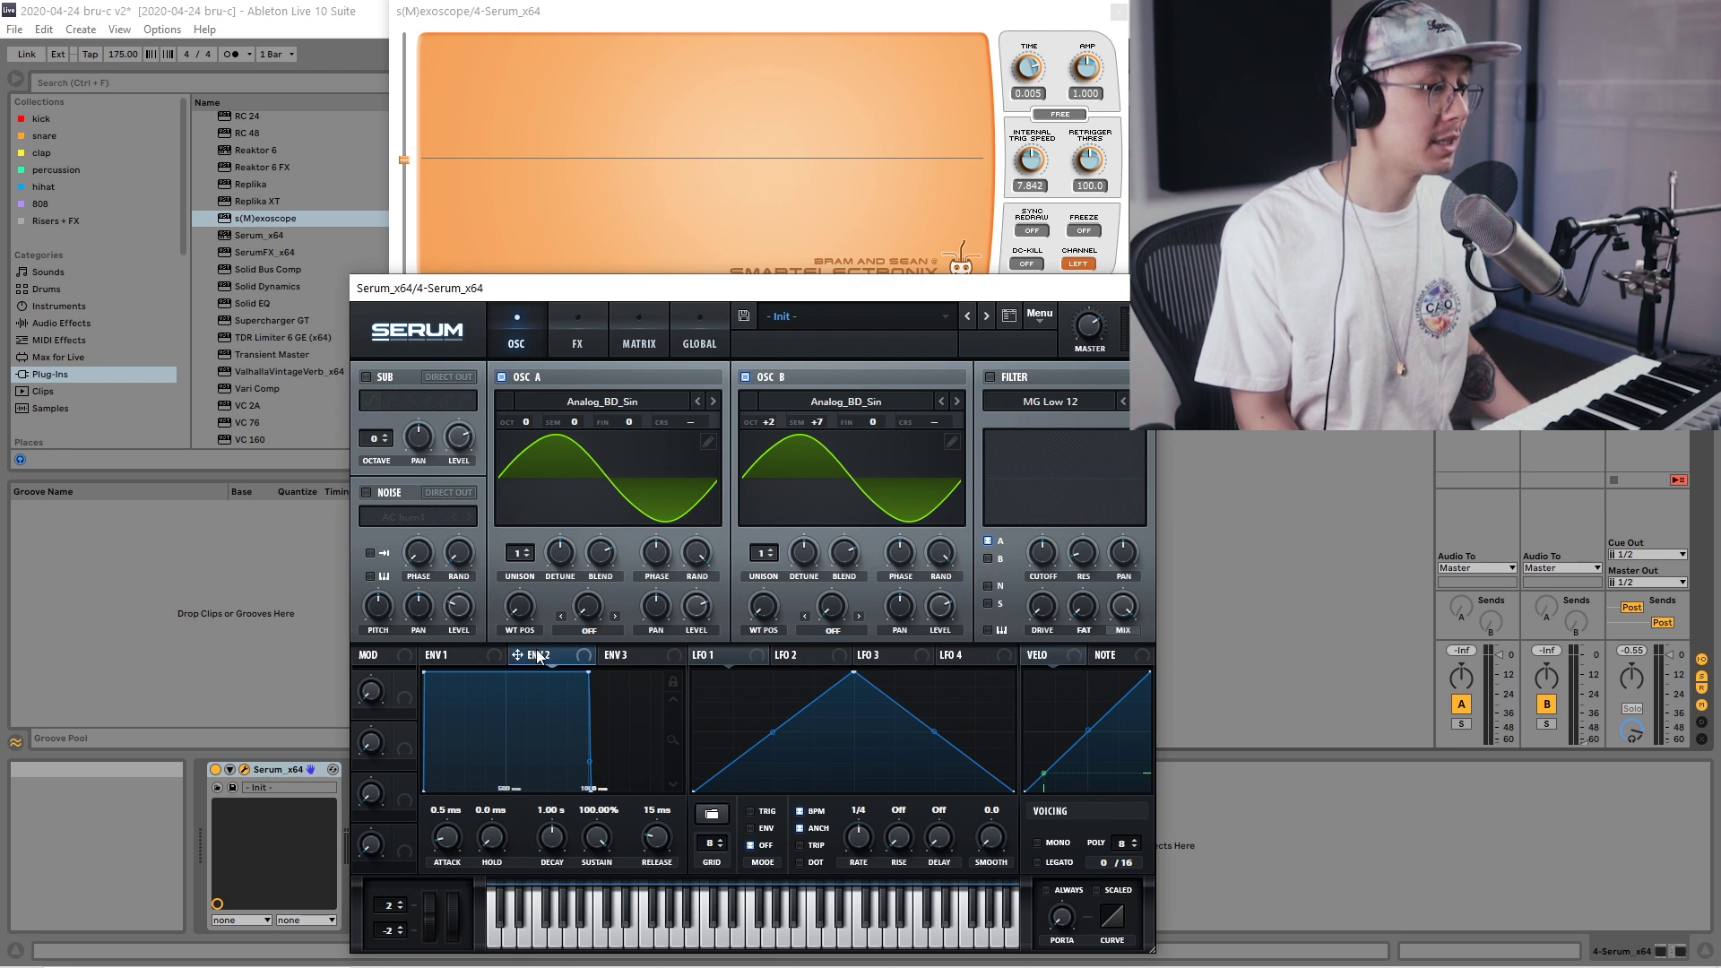
- Route ENV 2 to oscillator B's LEVEL, lower the level to 17%, and set the modulation depth
{"action": "left_click_drag", "start_coordinate": [516, 662], "coordinate": [945, 609]}
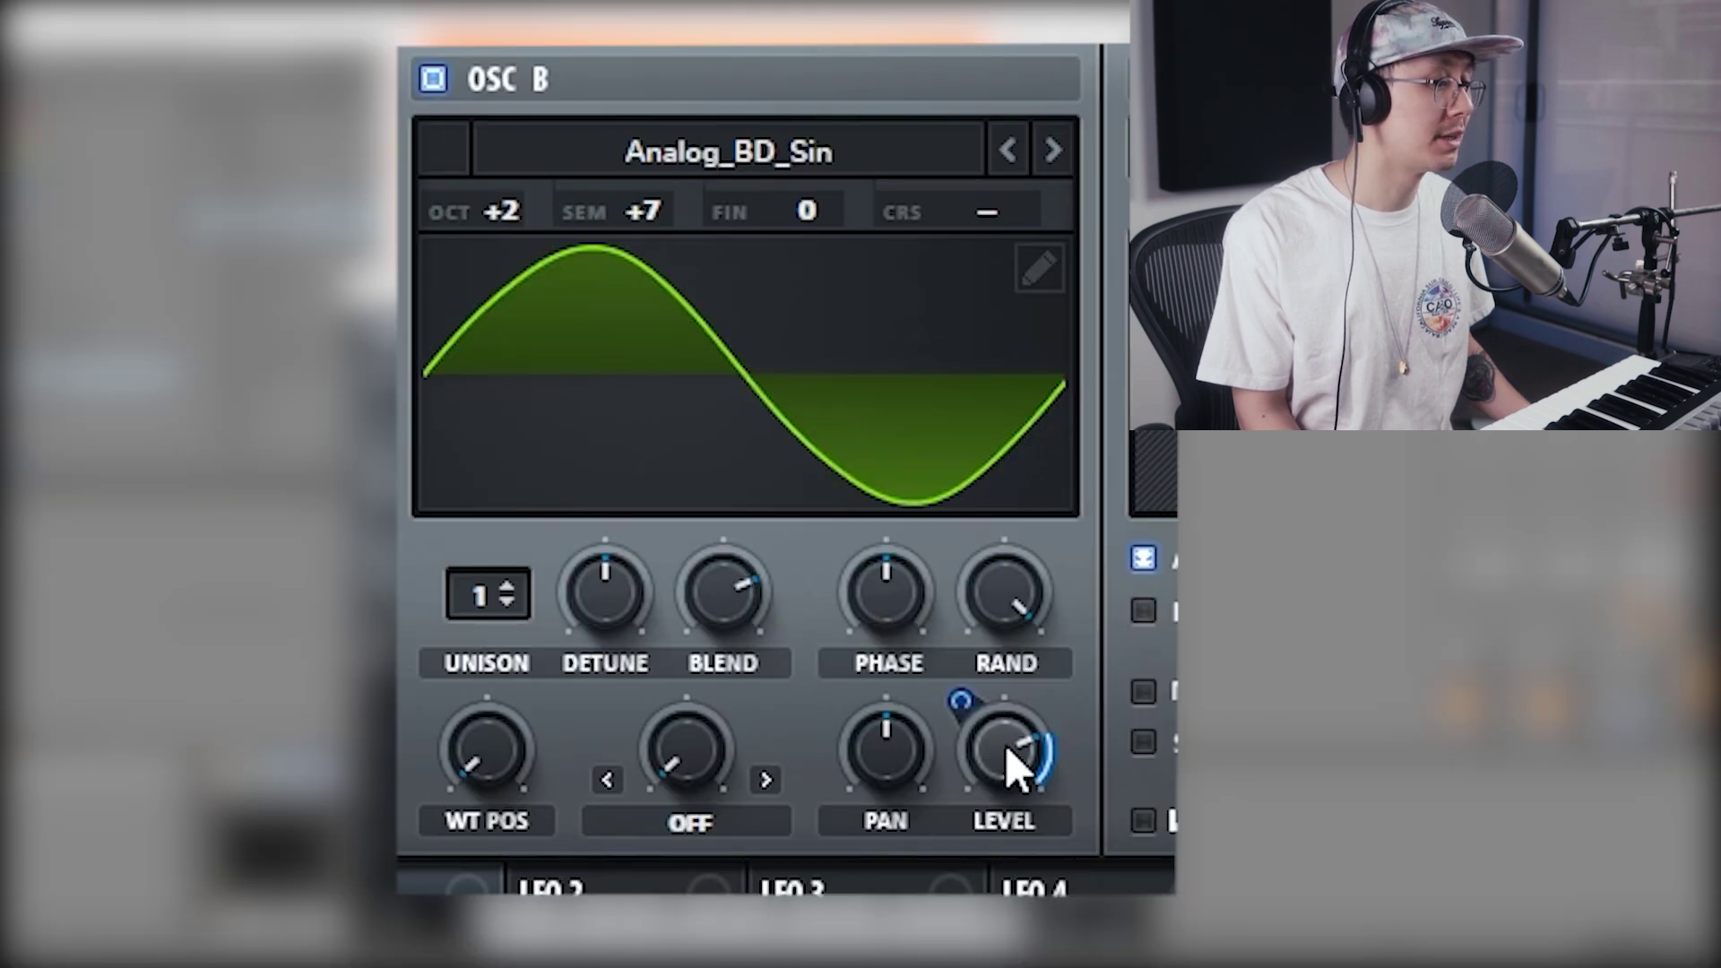
{"action": "right_click", "coordinate": [942, 607]}
{"action": "left_click_drag", "start_coordinate": [1013, 766], "coordinate": [1006, 967]}
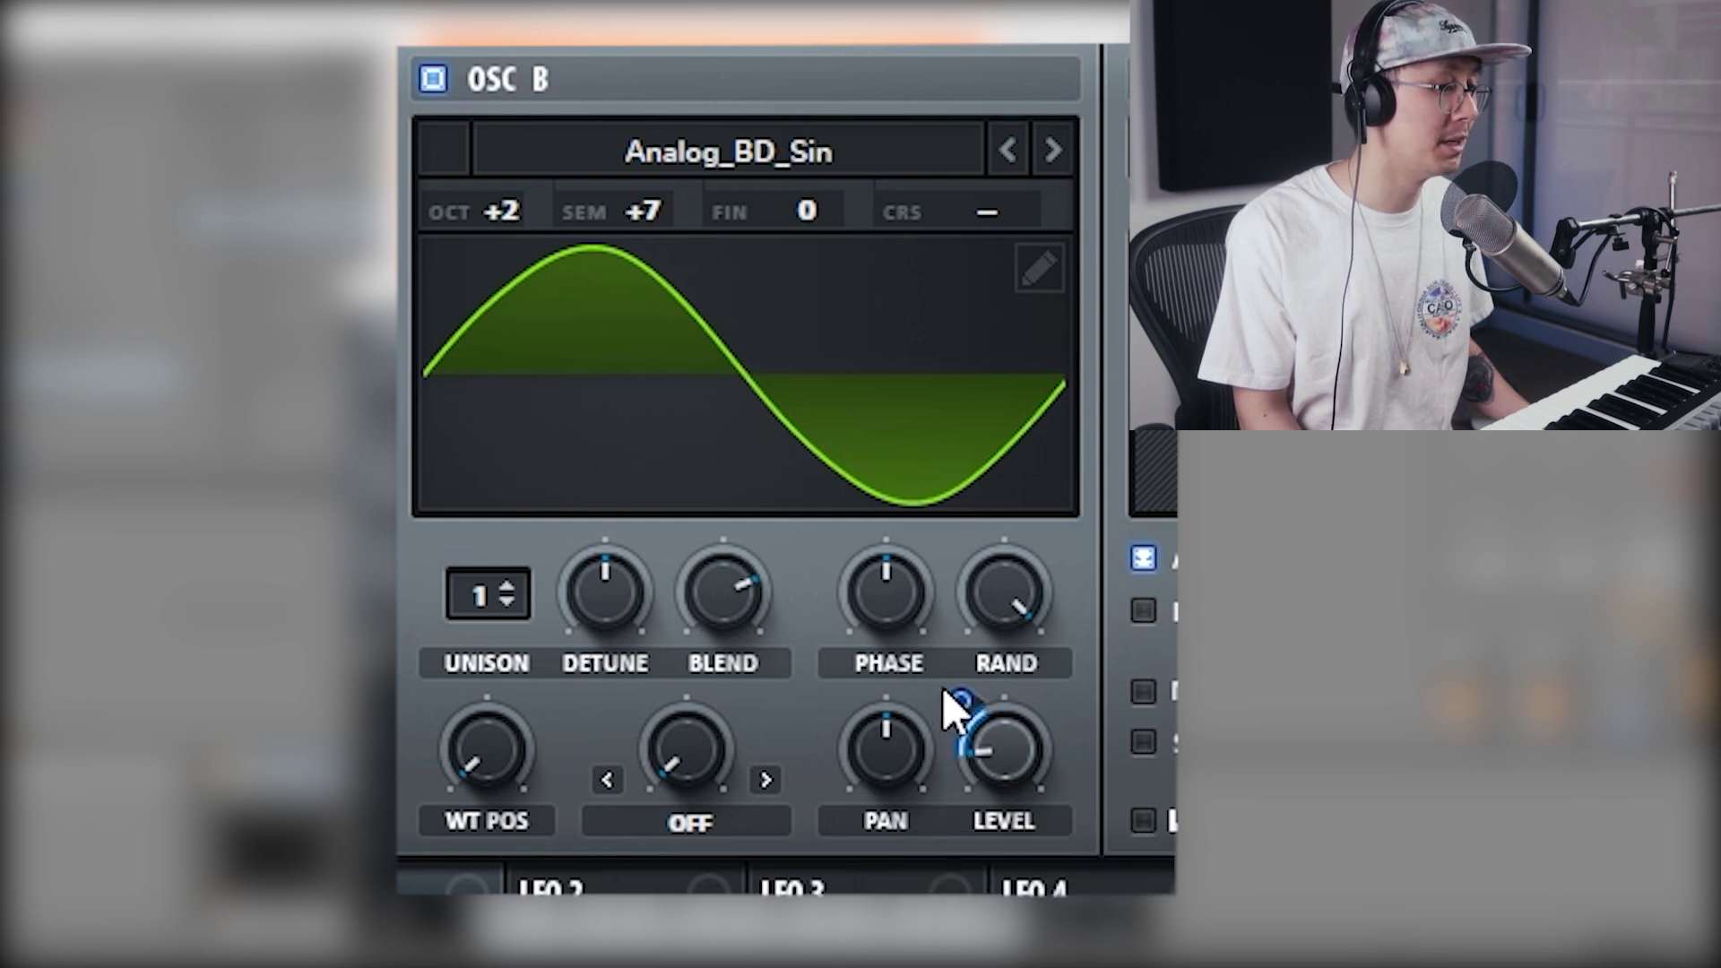
{"action": "left_click_drag", "start_coordinate": [962, 697], "coordinate": [969, 457]}
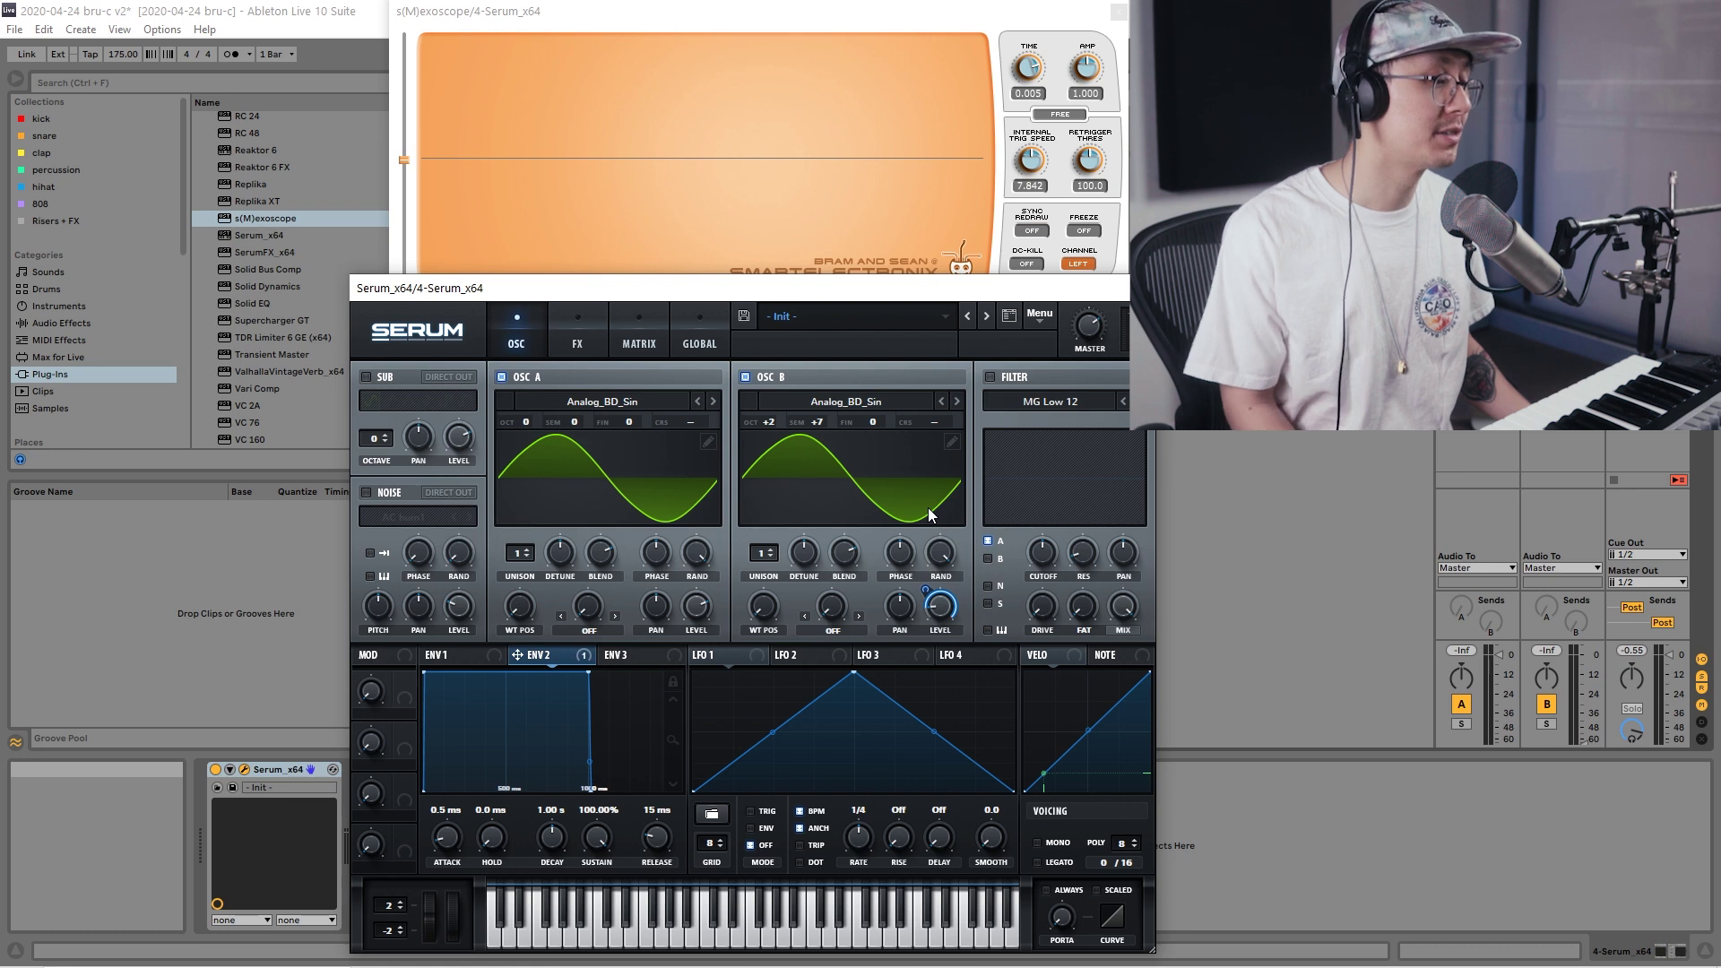
{"action": "mouse_move", "coordinate": [566, 656]}
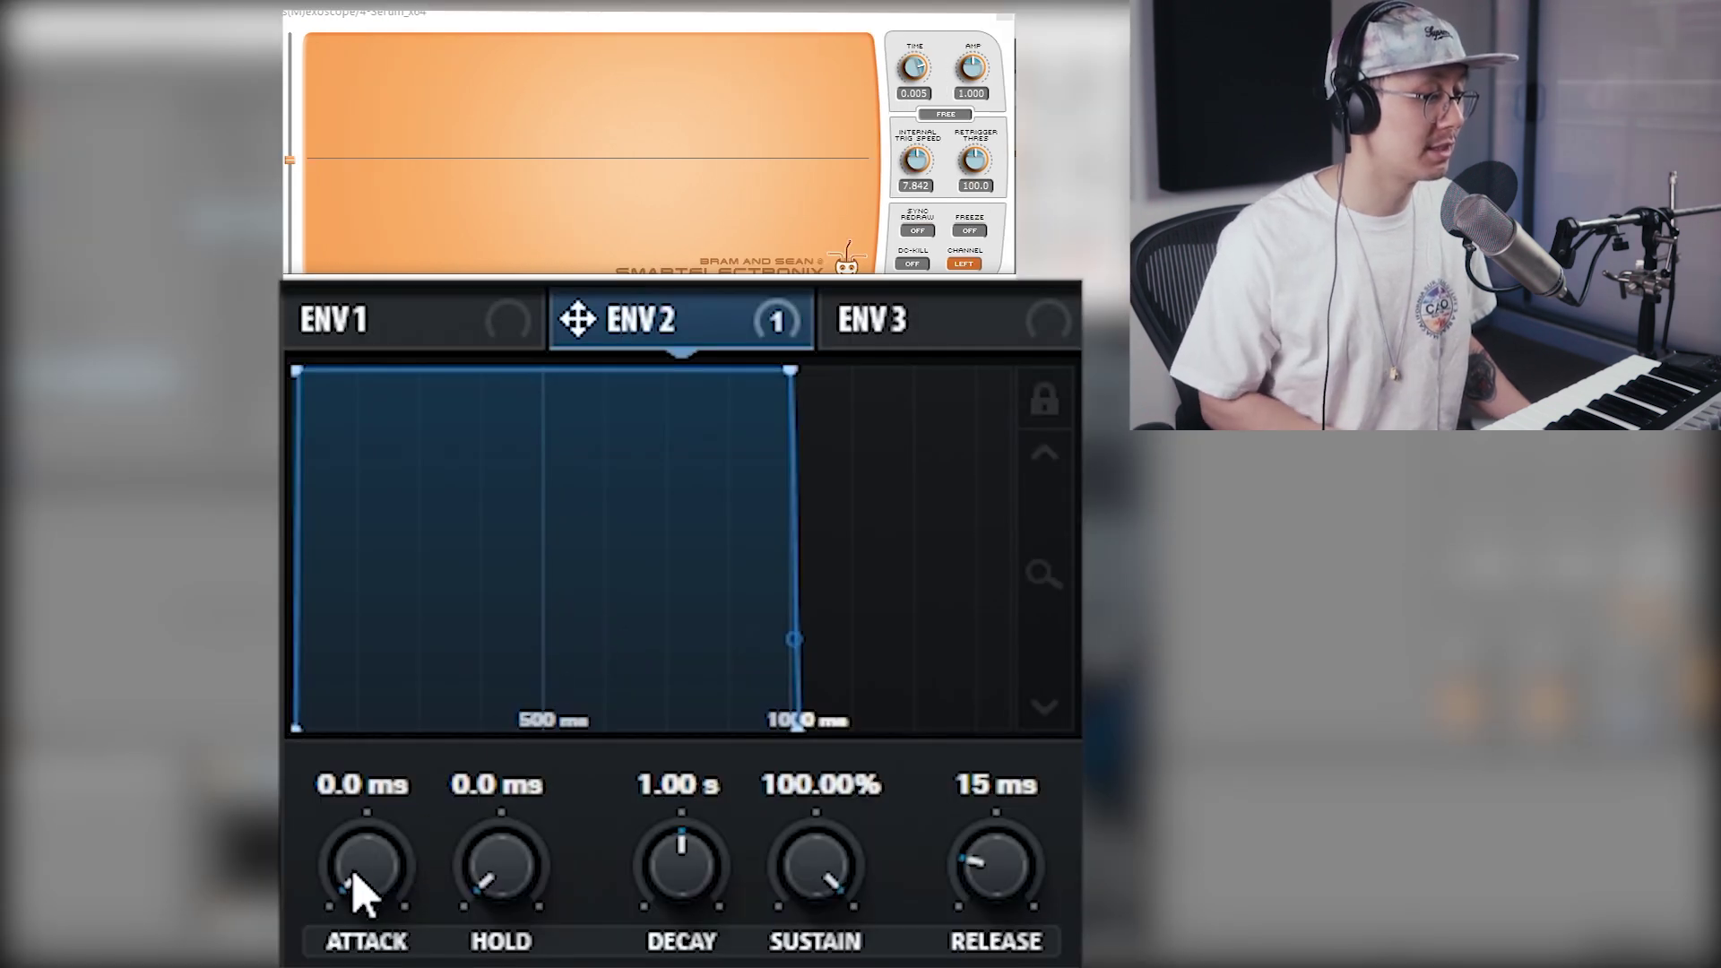
- Give ENV 2 a 34 ms attack, 0% sustain, 244 ms decay and a convex decay curve
{"action": "left_click_drag", "start_coordinate": [353, 876], "coordinate": [373, 749]}
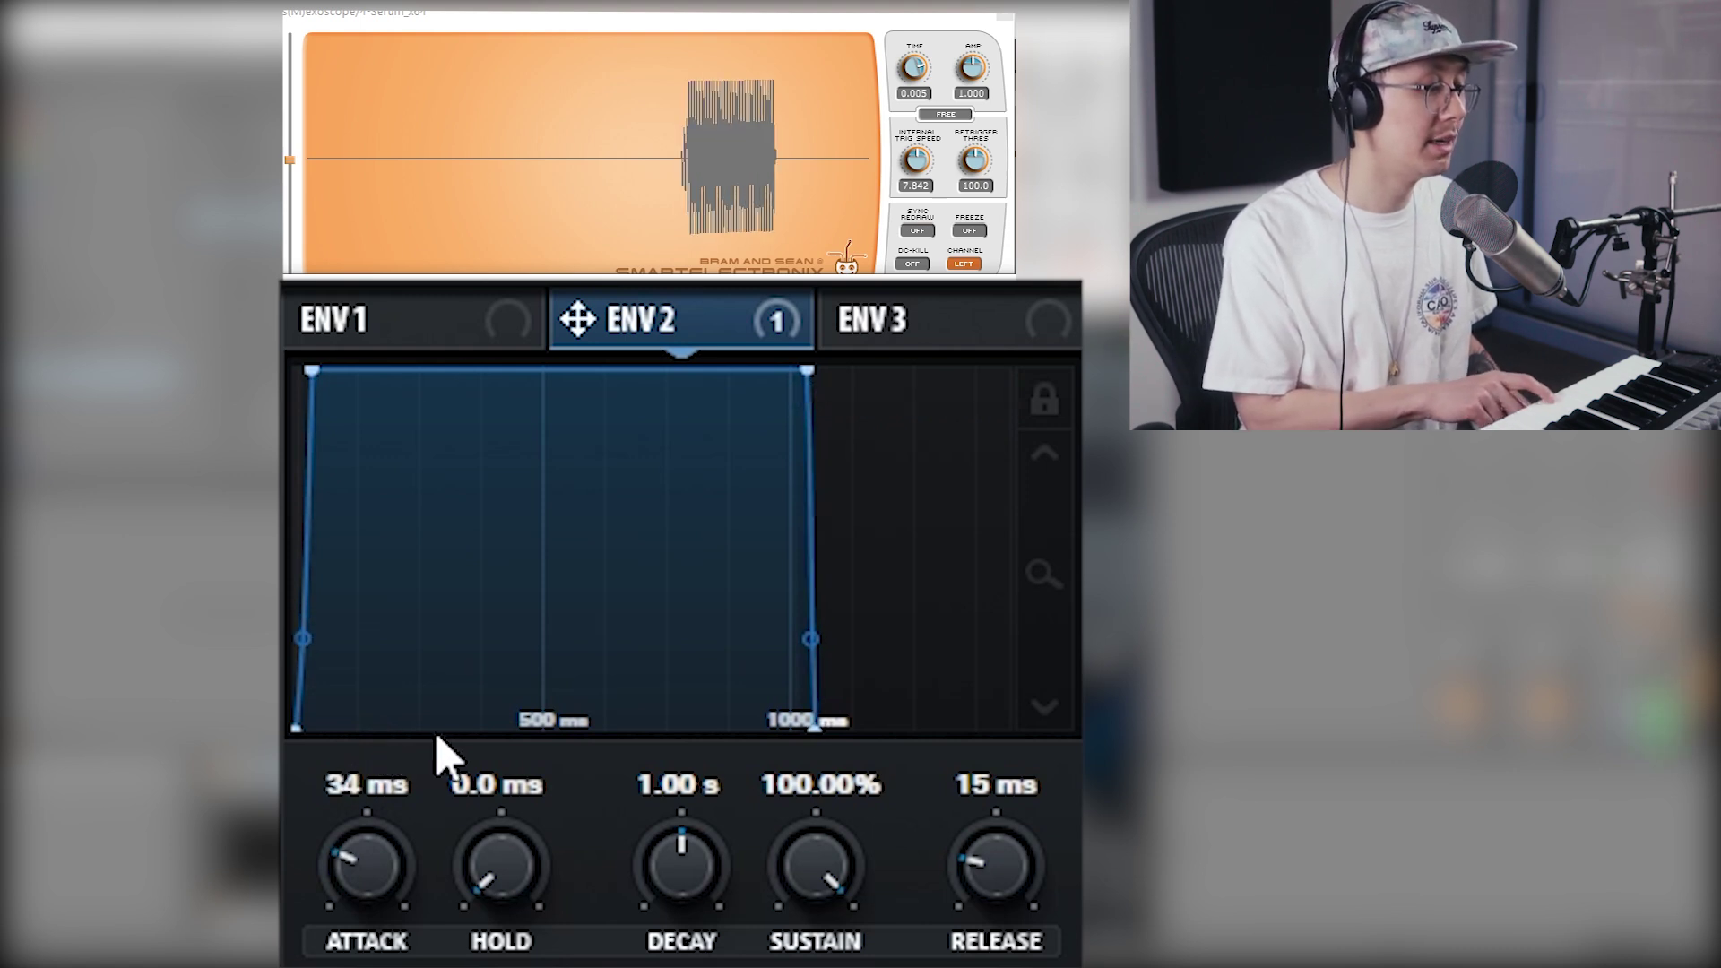
{"action": "left_click_drag", "start_coordinate": [803, 875], "coordinate": [842, 967]}
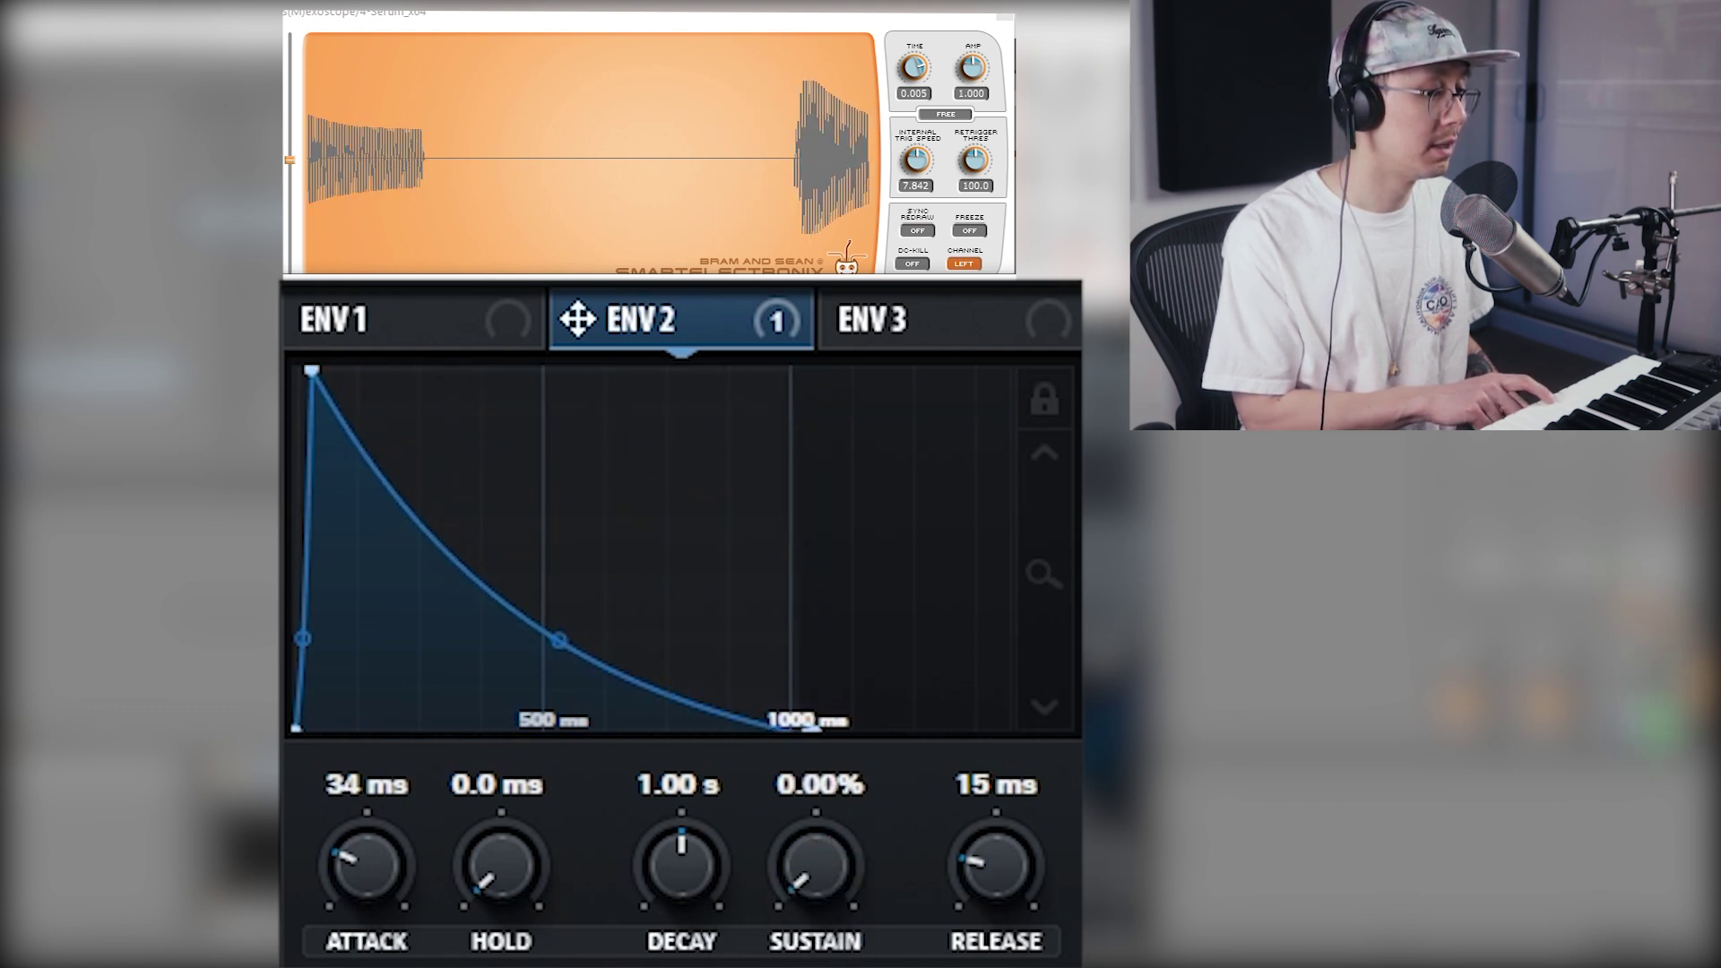
{"action": "left_click_drag", "start_coordinate": [684, 861], "coordinate": [686, 923]}
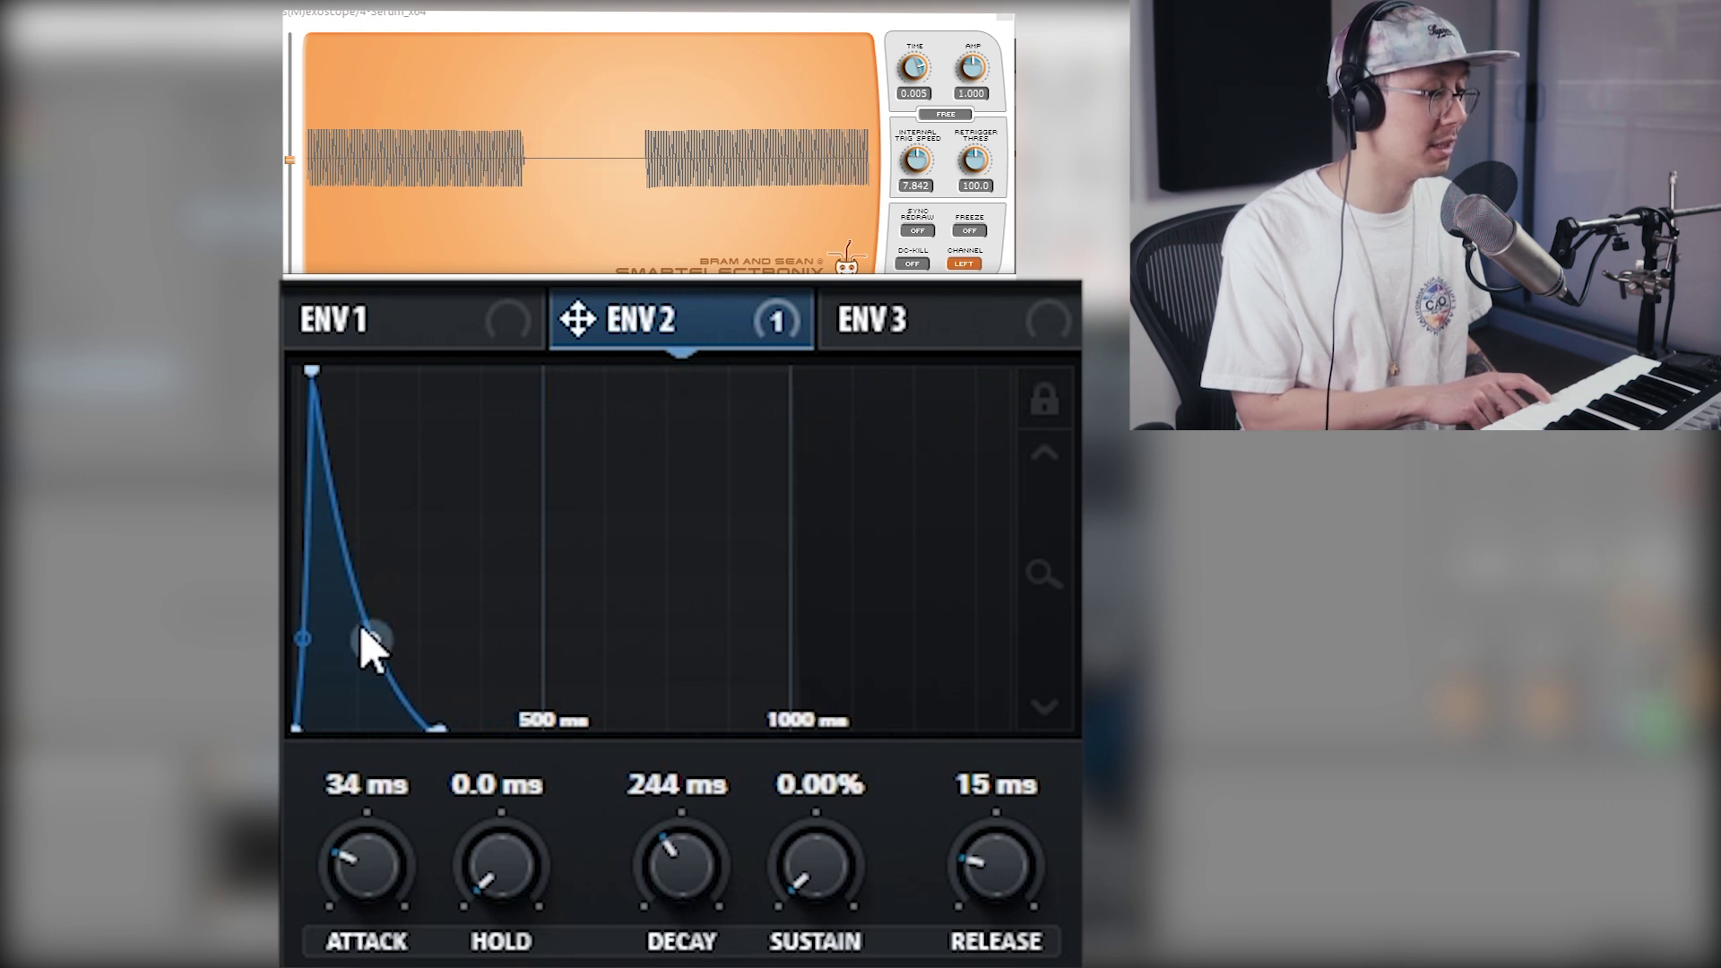
{"action": "left_click_drag", "start_coordinate": [371, 644], "coordinate": [388, 580]}
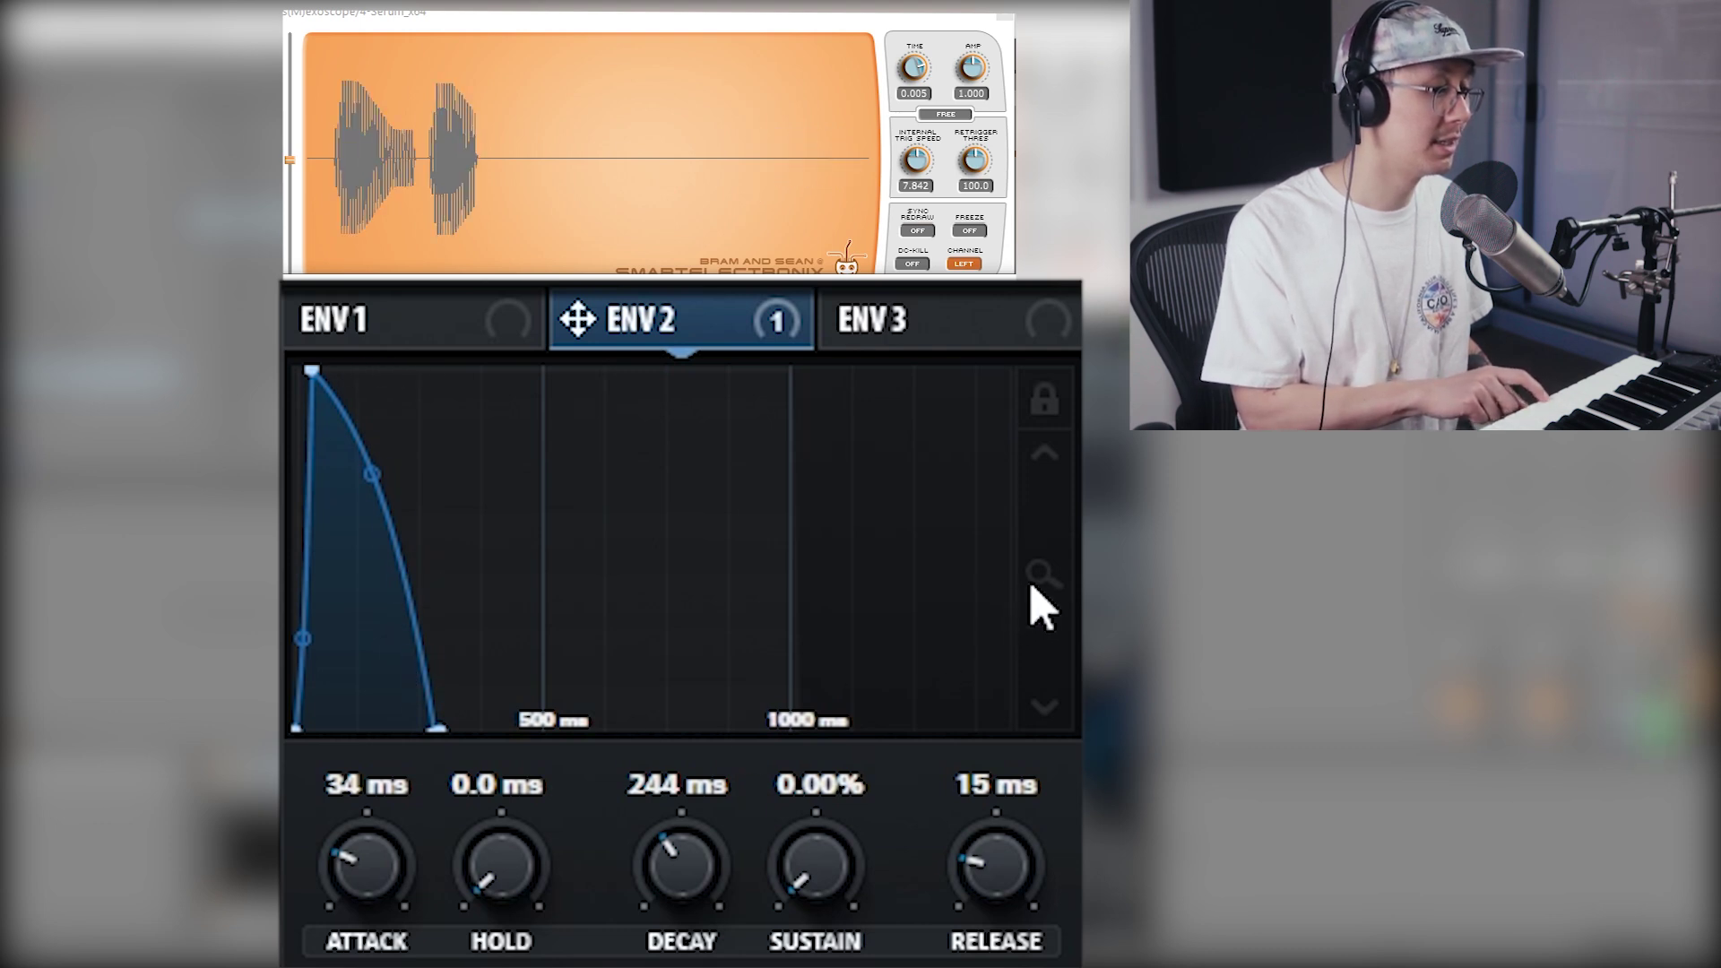
{"action": "mouse_move", "coordinate": [1030, 592]}
{"action": "left_mouse_down"}
{"action": "mouse_move", "coordinate": [1058, 744]}
{"action": "mouse_move", "coordinate": [1056, 834]}
{"action": "mouse_move", "coordinate": [1037, 838]}
{"action": "left_mouse_up"}
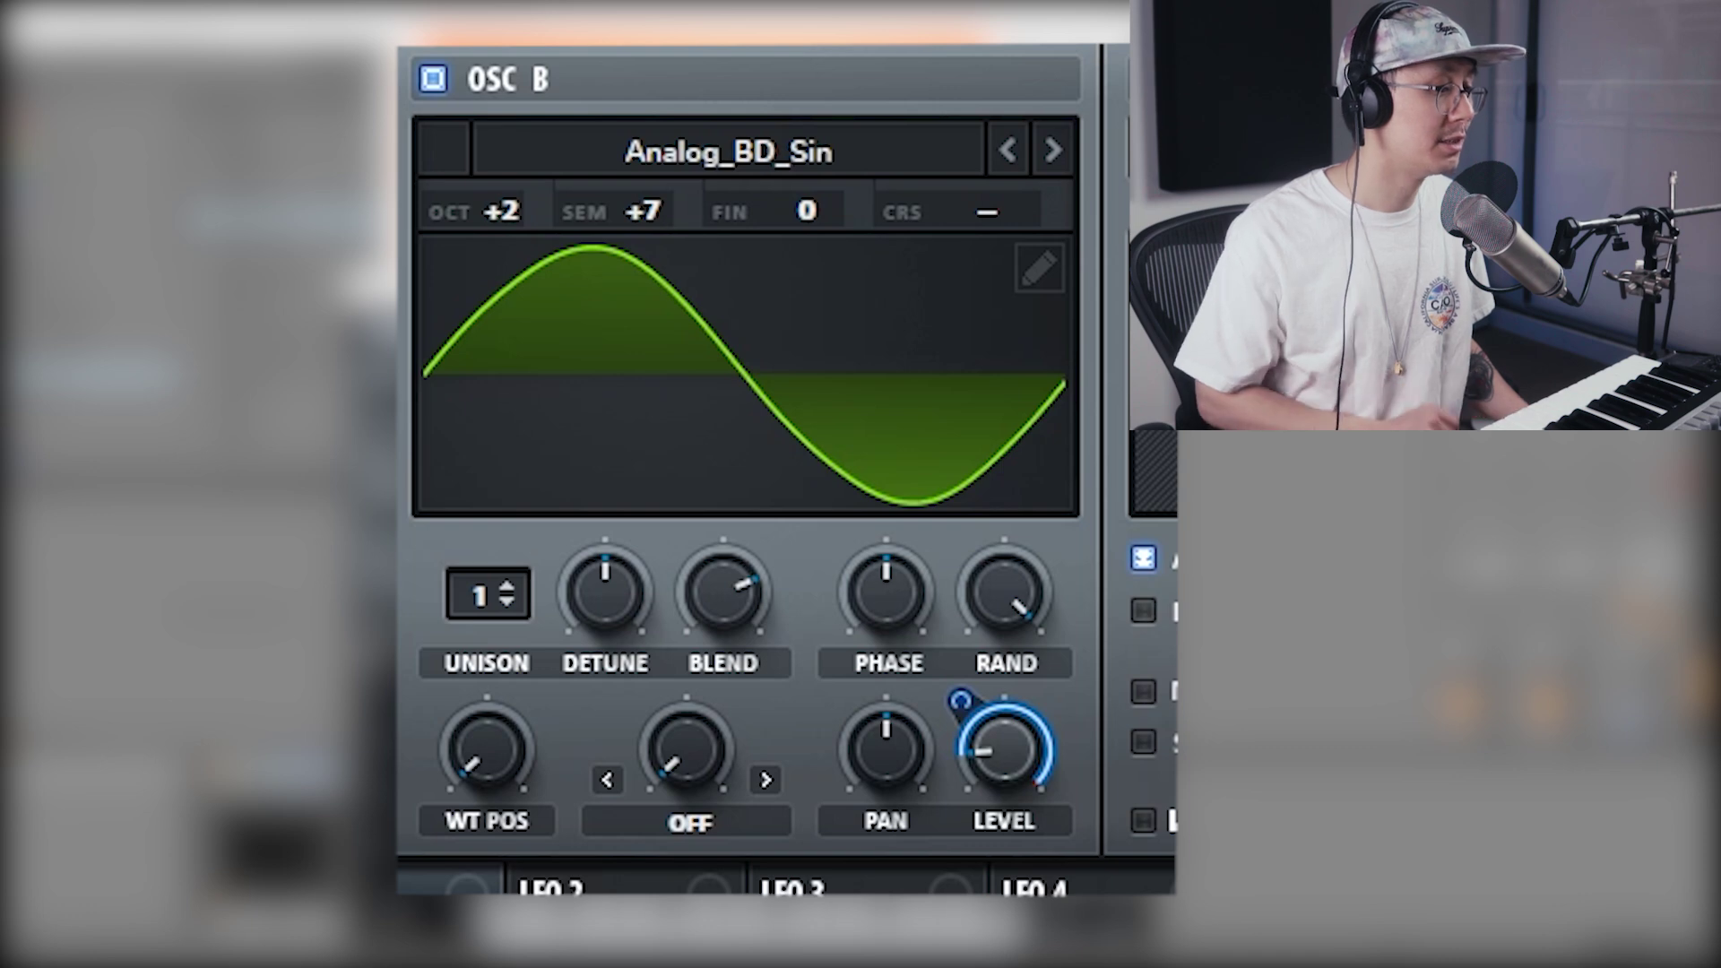
- Set oscillator B's warp to FM (from A), modulated by ENV 2 at reduced depth, and adjust WT POS
{"action": "left_click", "coordinate": [695, 829]}
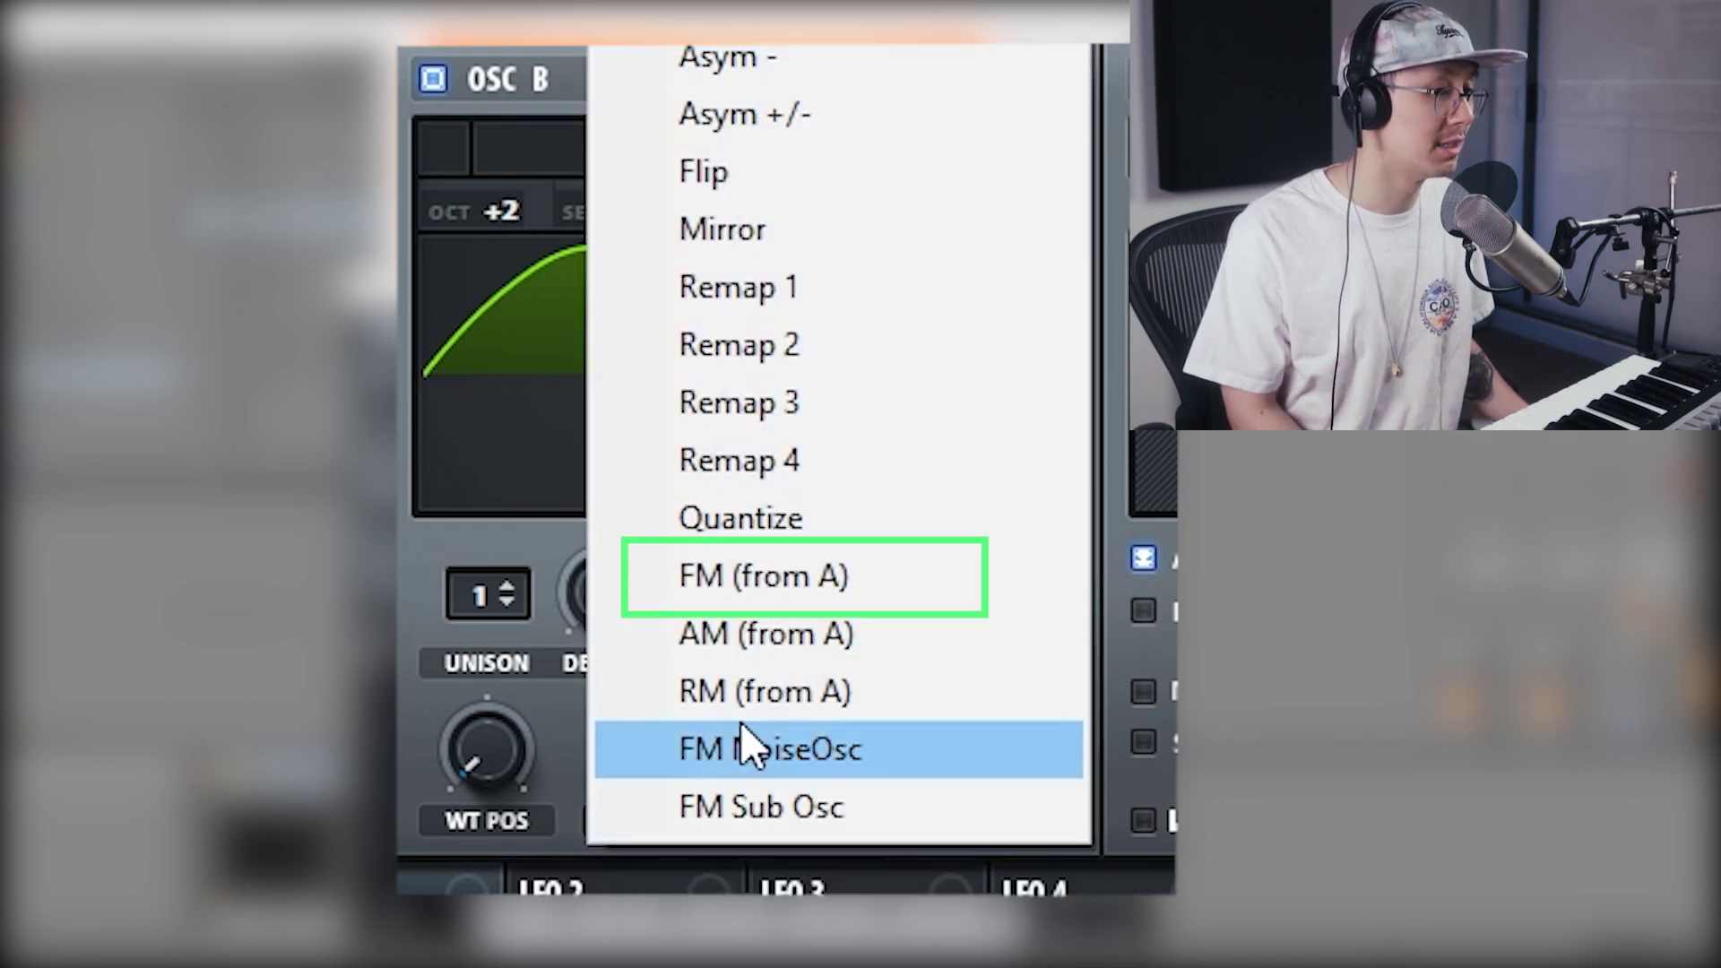
{"action": "left_click", "coordinate": [783, 574]}
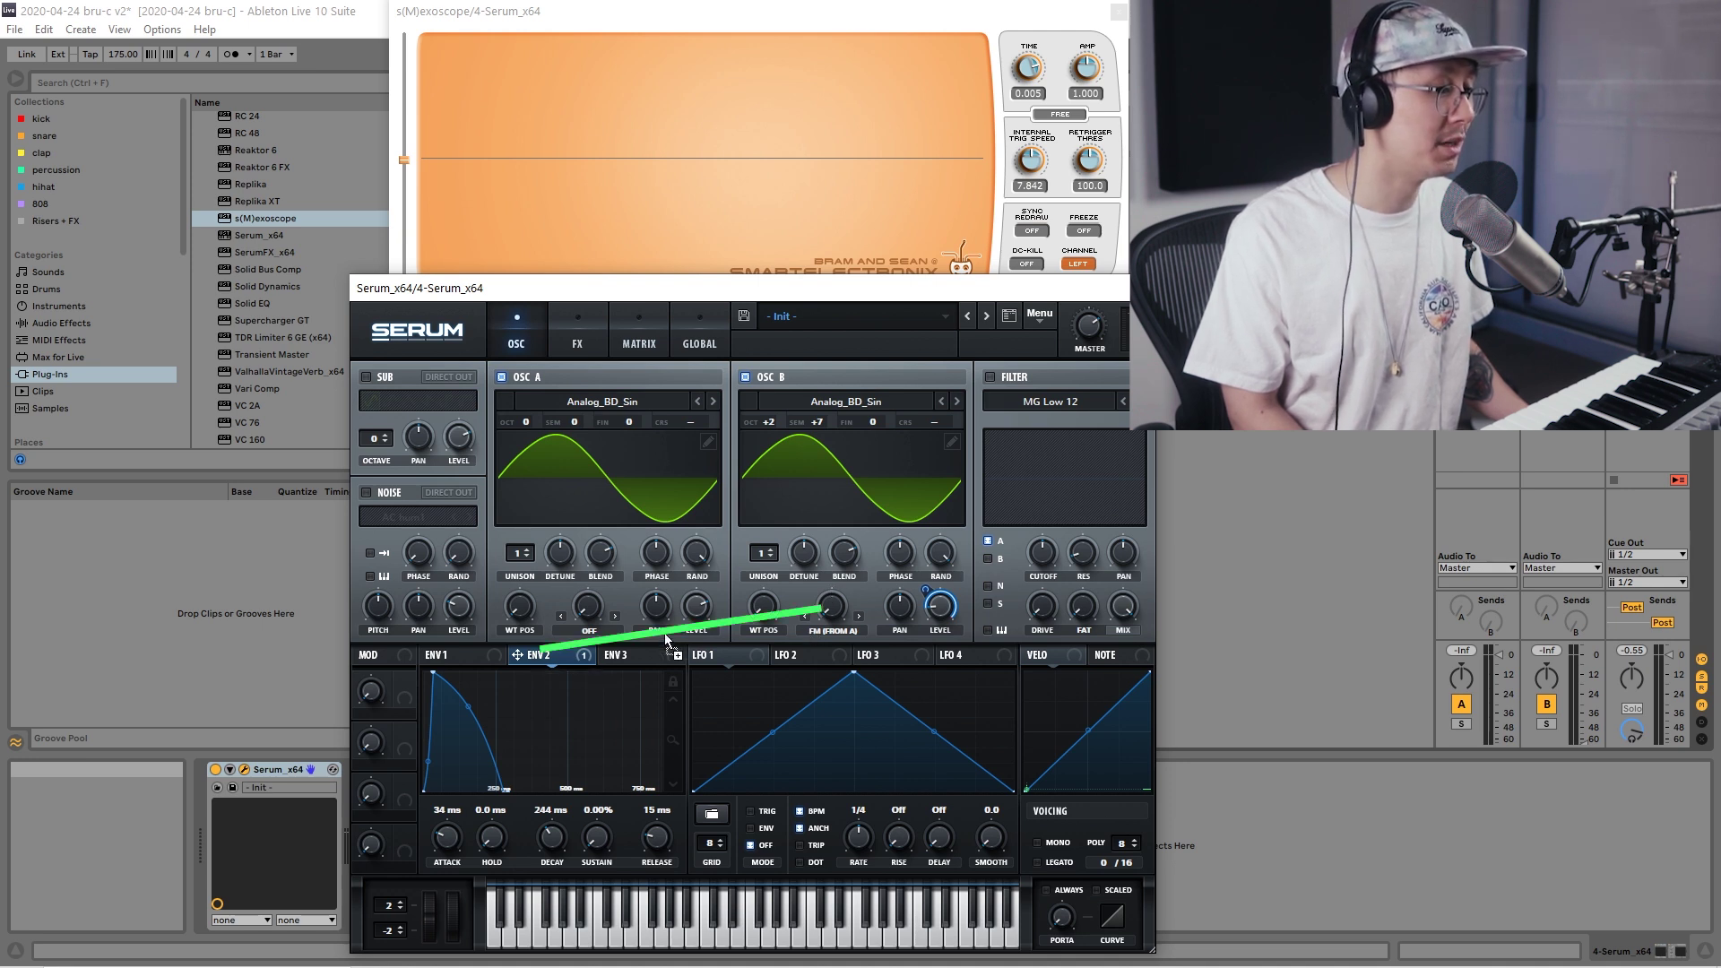
{"action": "left_click_drag", "start_coordinate": [825, 606], "coordinate": [818, 605]}
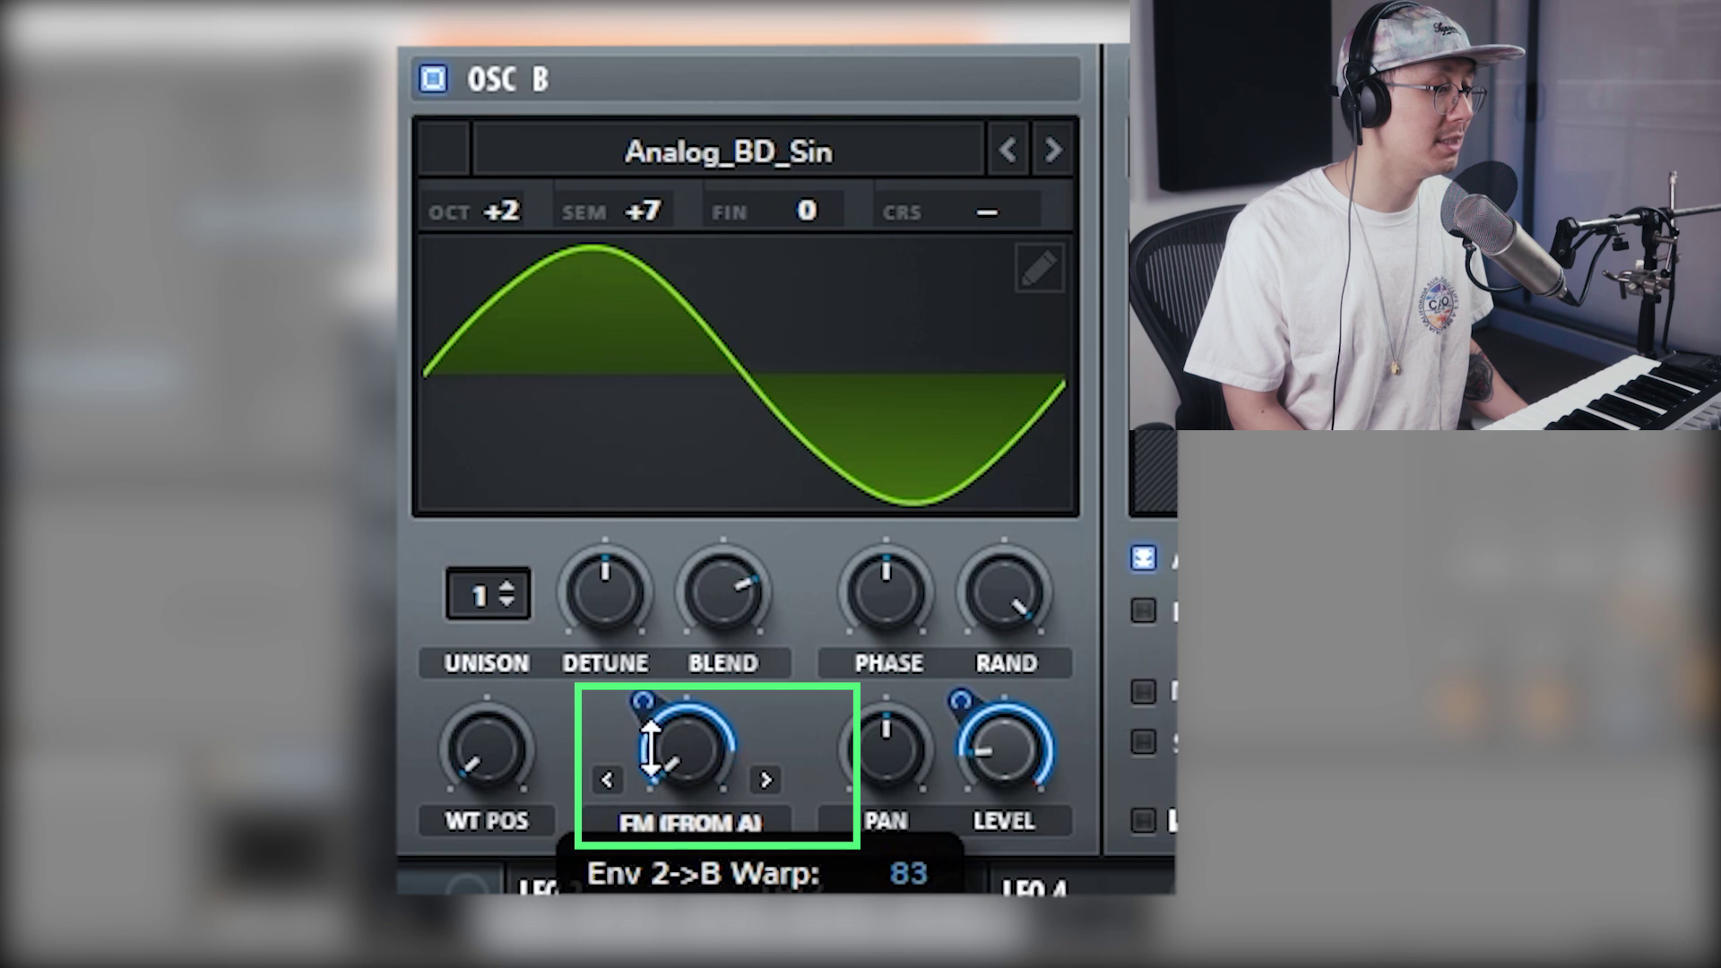
{"action": "left_click_drag", "start_coordinate": [651, 751], "coordinate": [659, 871]}
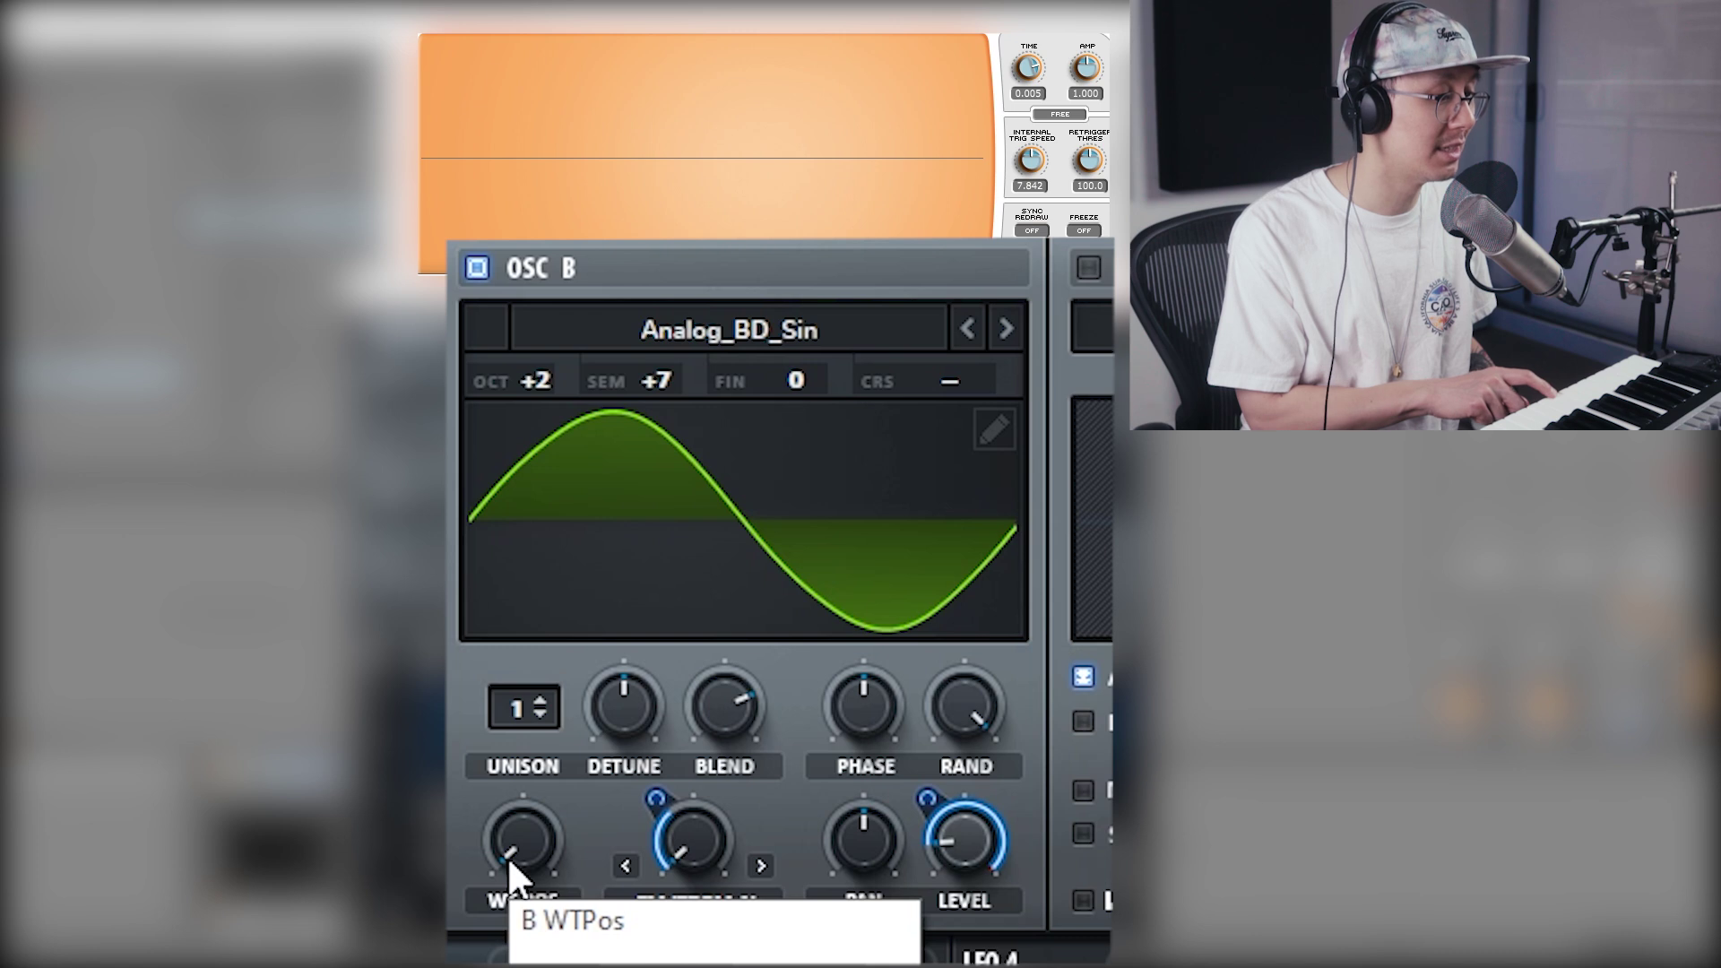
{"action": "left_click_drag", "start_coordinate": [508, 858], "coordinate": [504, 707]}
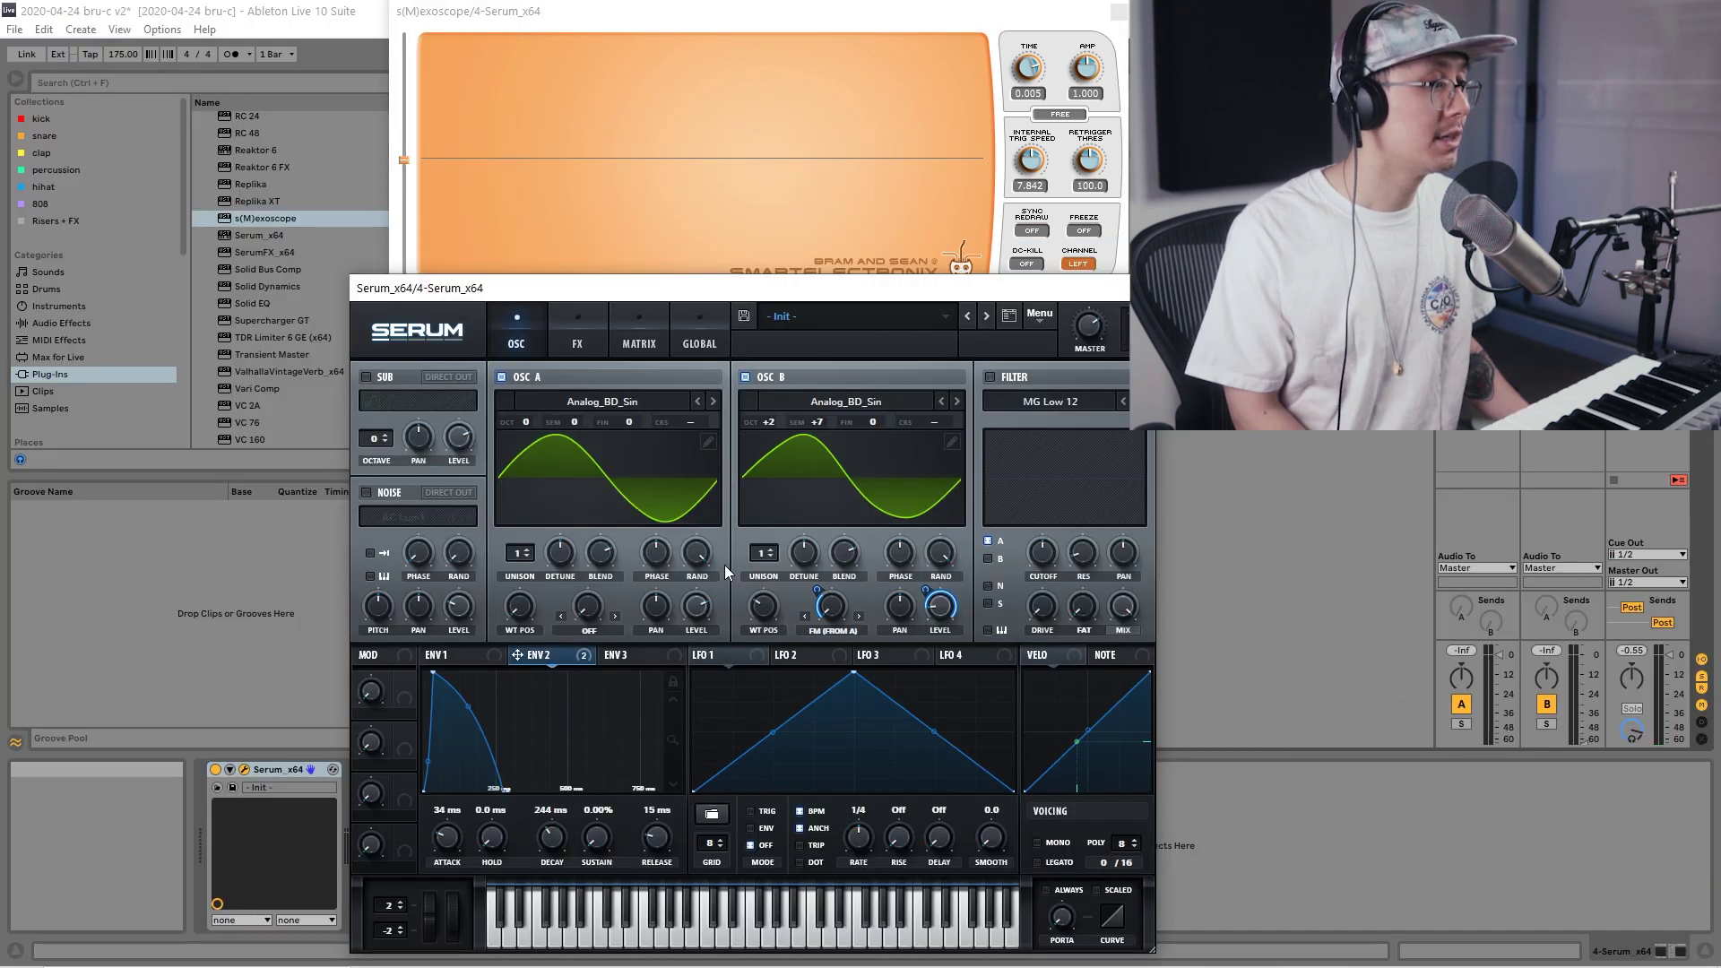
- Enable Tube distortion in the FX rack with drive at 55% and mix about 59%
{"action": "left_click", "coordinate": [579, 343]}
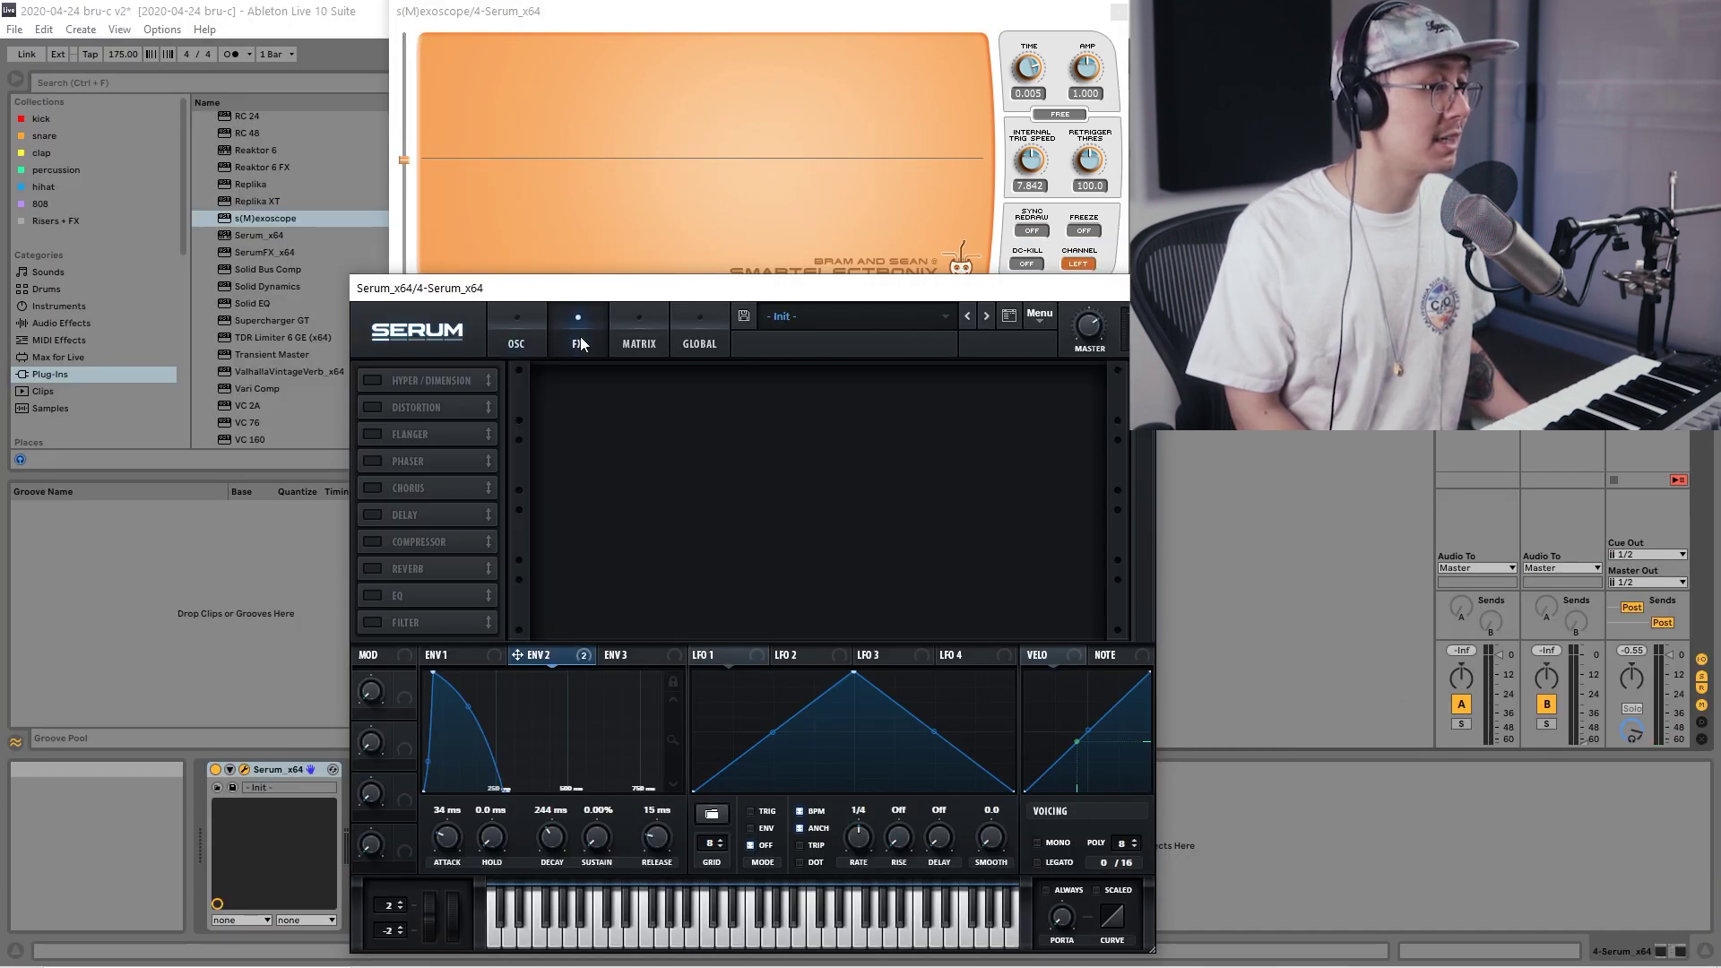
{"action": "left_click", "coordinate": [373, 408]}
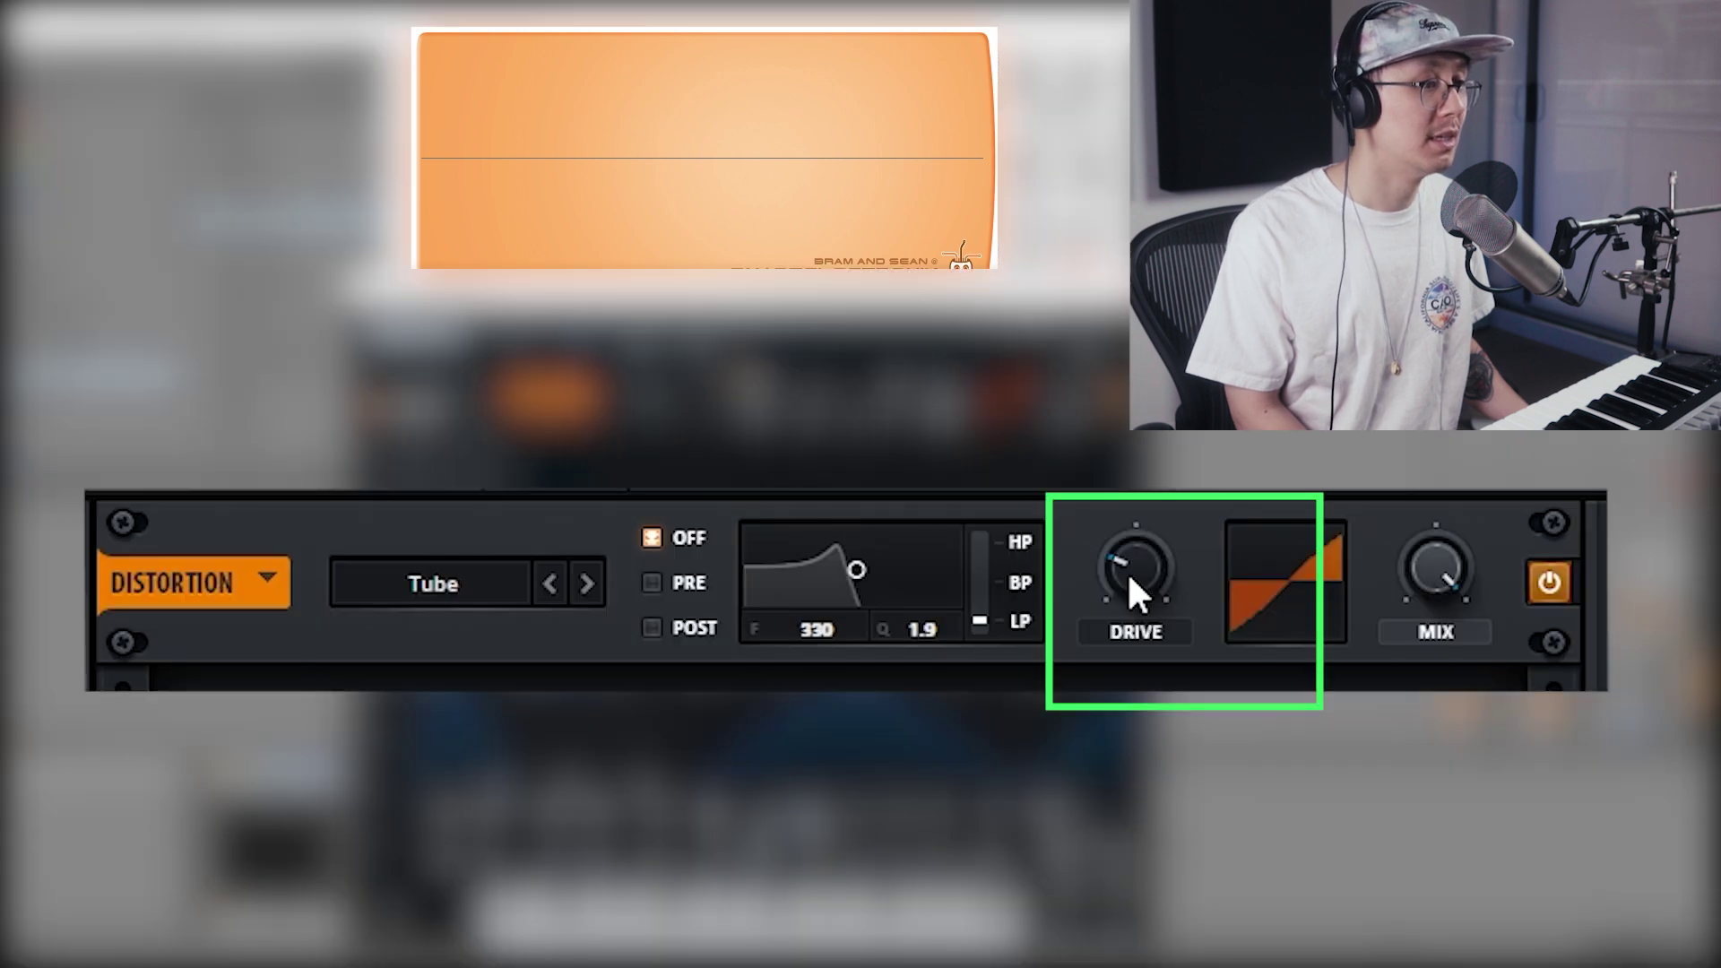
{"action": "mouse_move", "coordinate": [941, 389]}
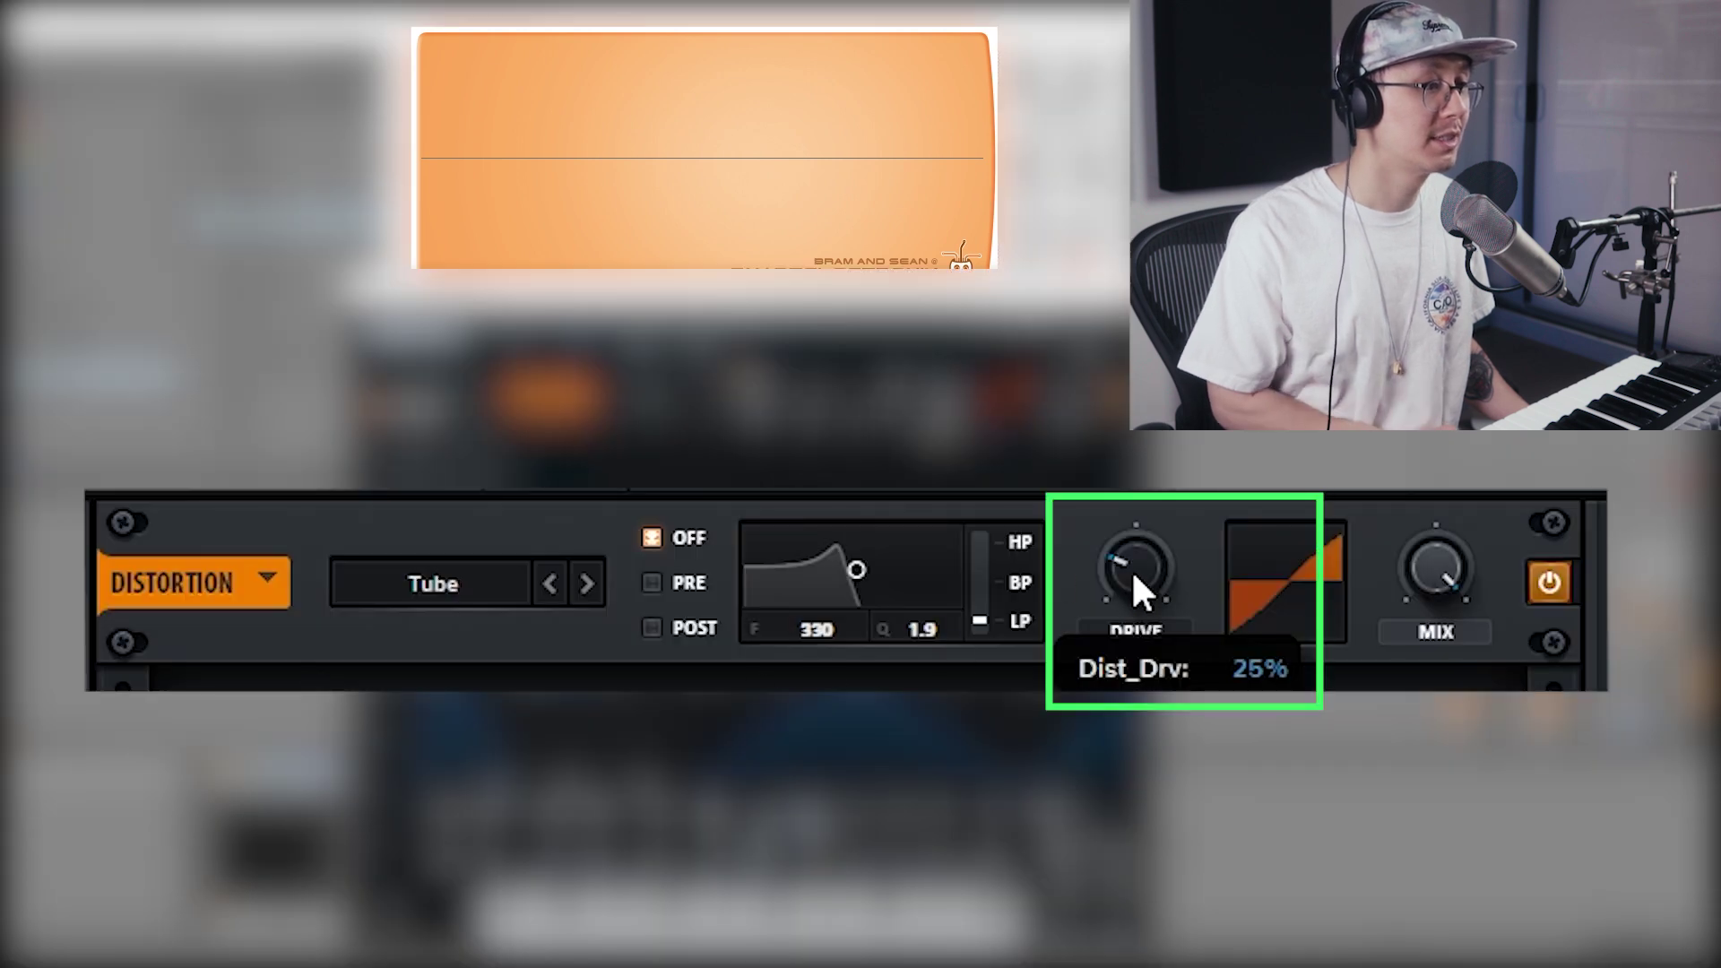
{"action": "left_click_drag", "start_coordinate": [1132, 565], "coordinate": [1127, 351]}
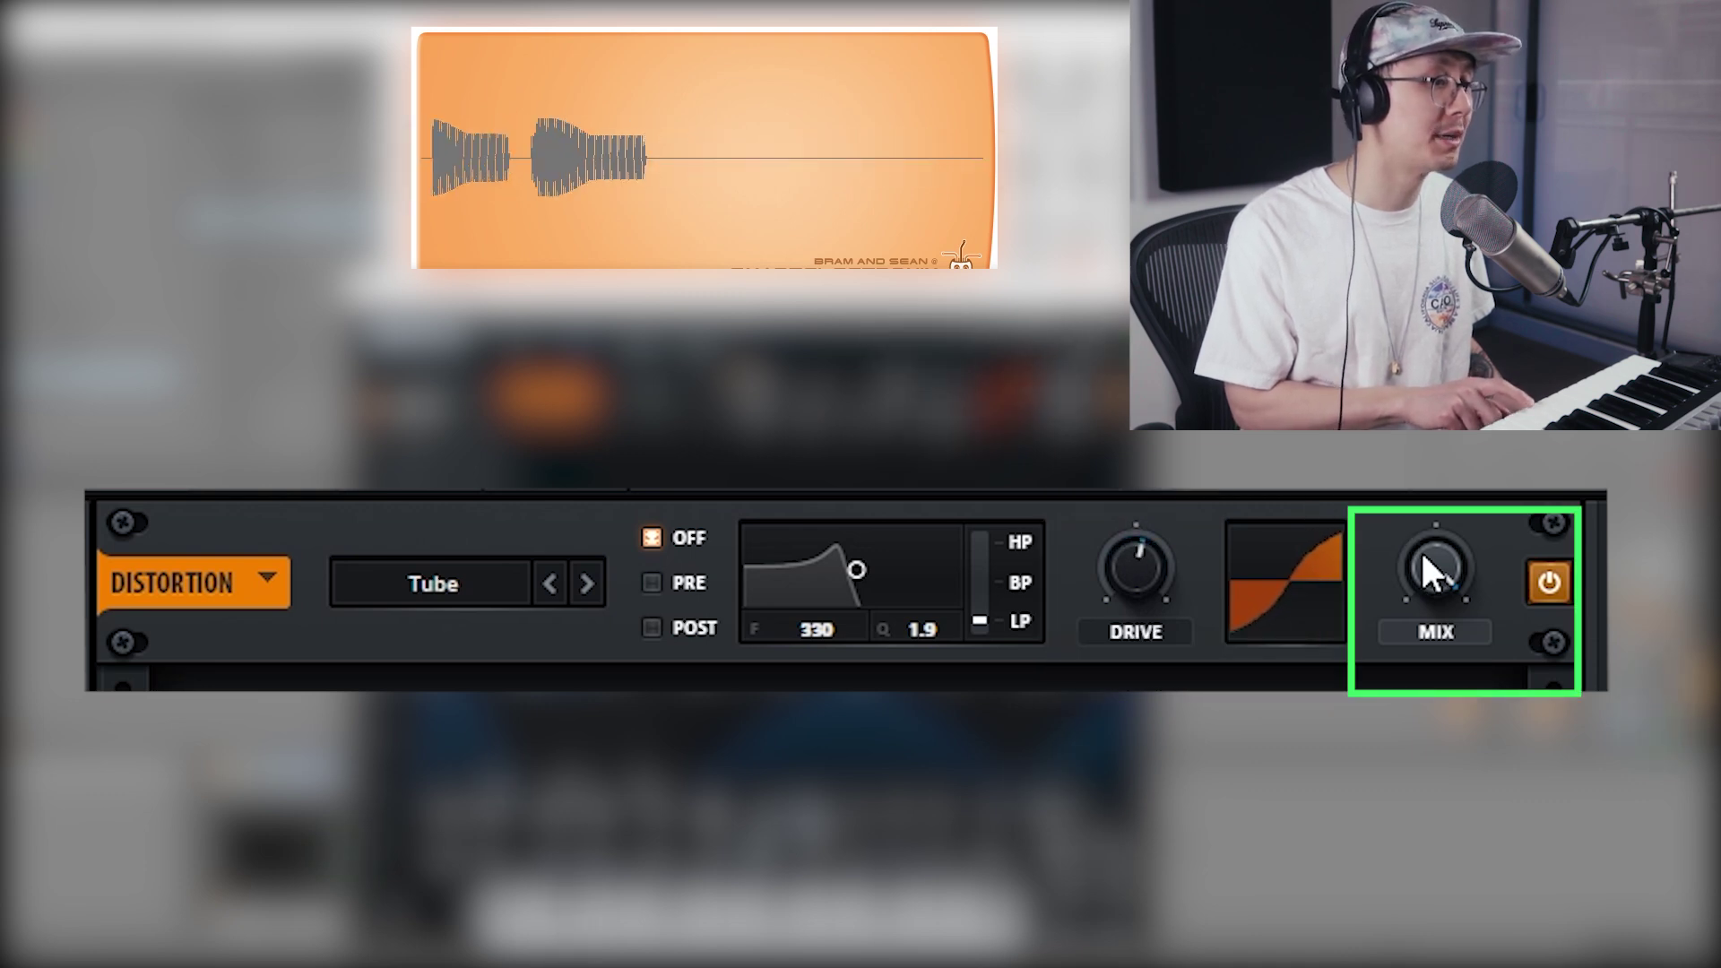
{"action": "left_click_drag", "start_coordinate": [1424, 553], "coordinate": [1423, 868]}
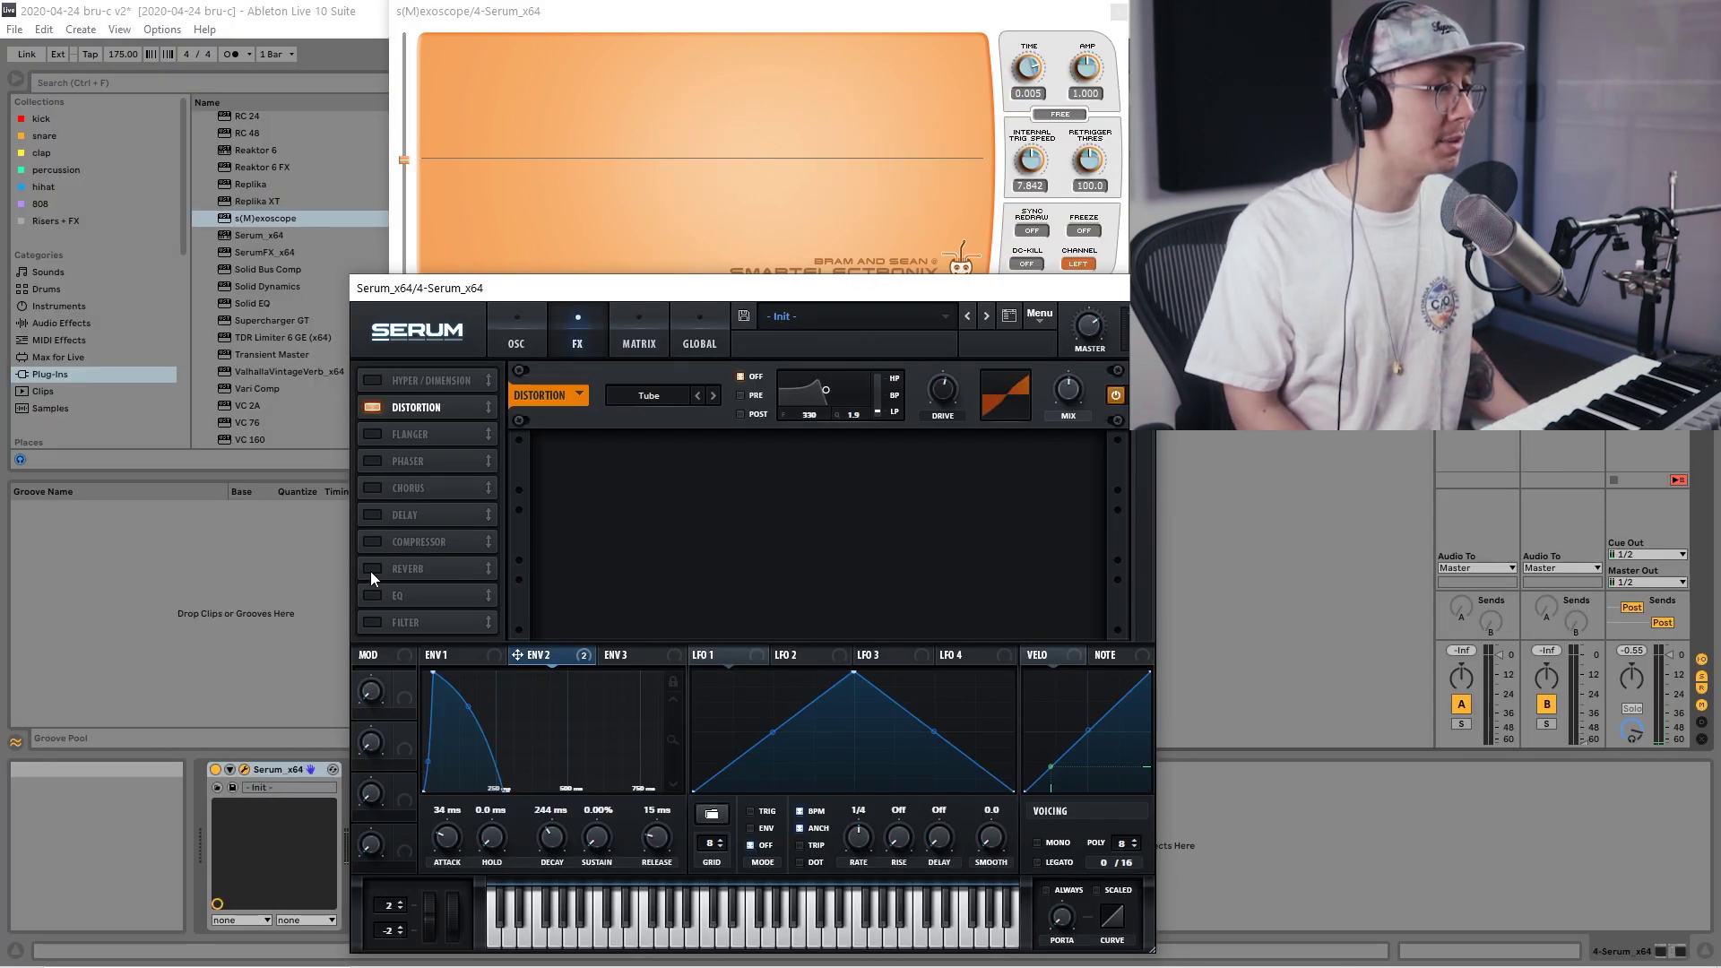
- Enable the Hall reverb with low cut raised to 29% and size reduced to about 31%
{"action": "left_click", "coordinate": [371, 569]}
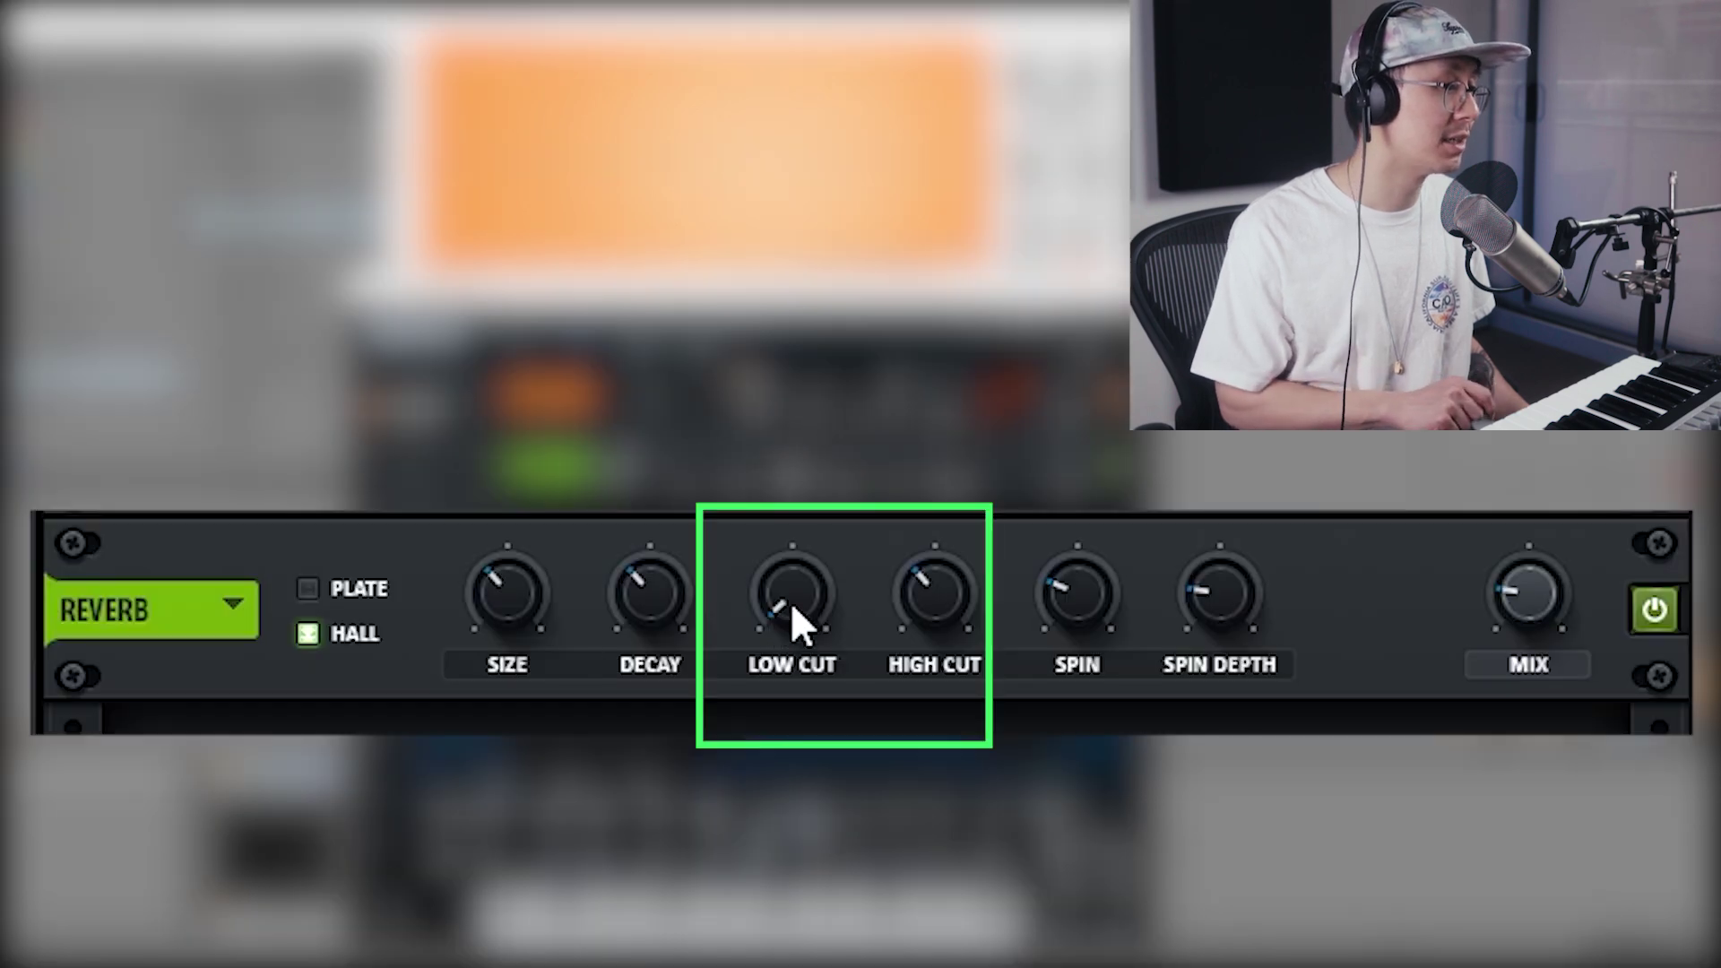
{"action": "left_click_drag", "start_coordinate": [791, 601], "coordinate": [782, 520]}
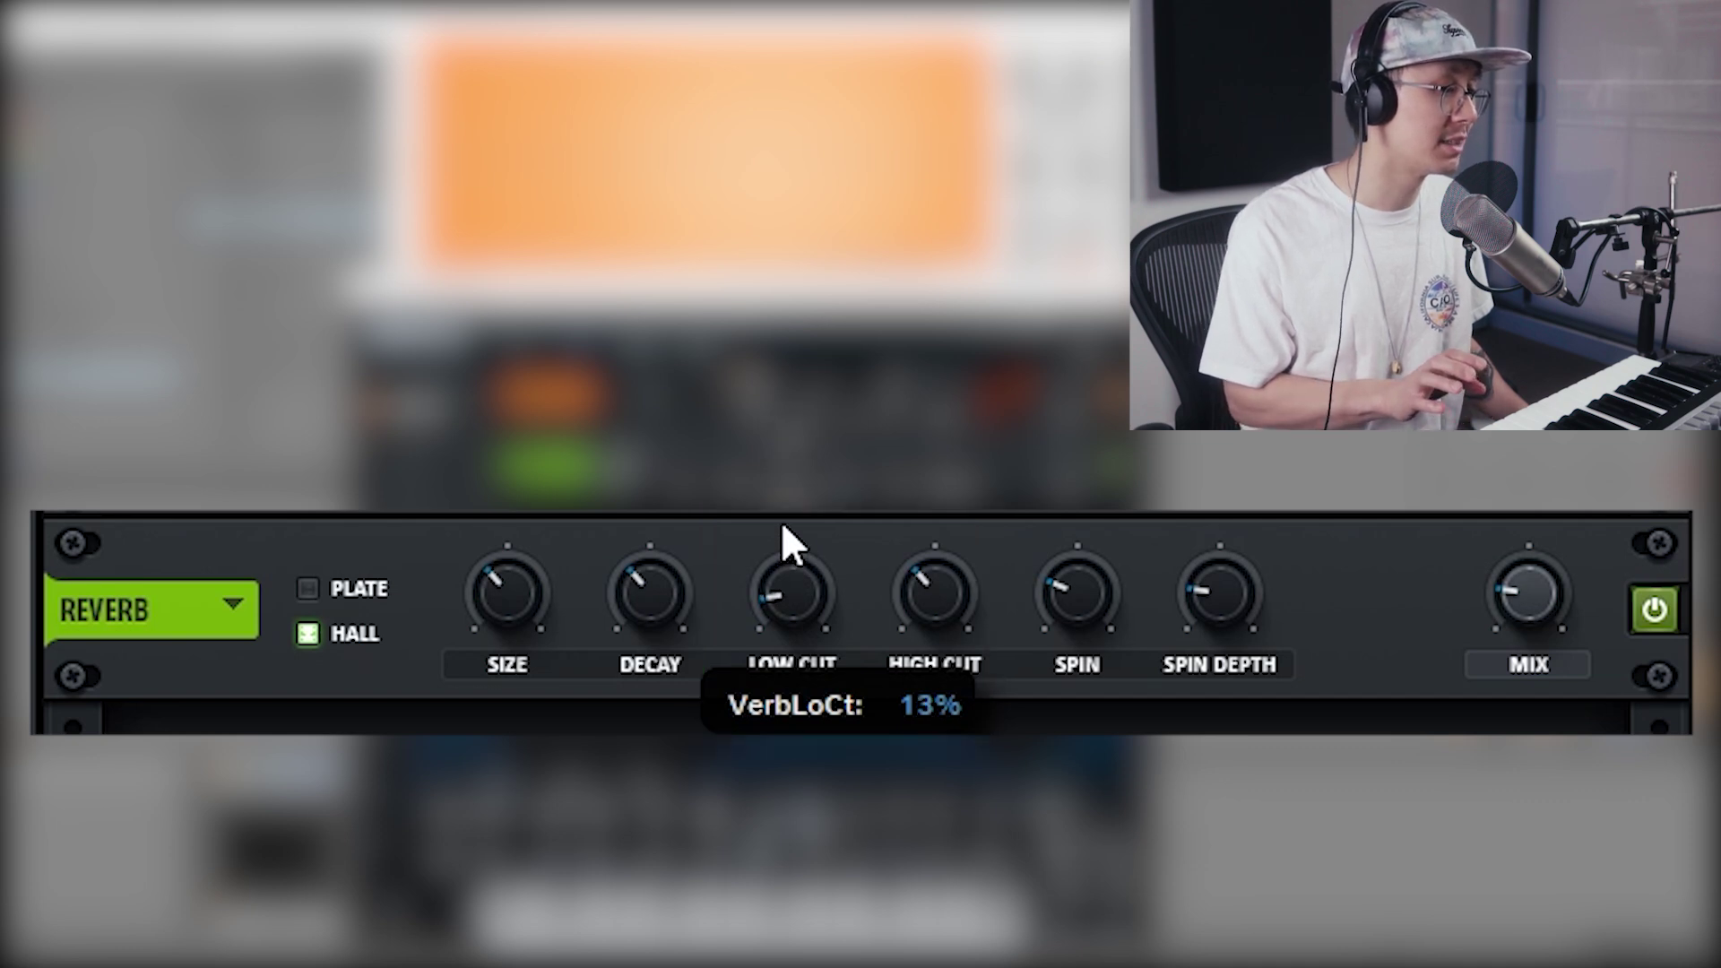
{"action": "left_click_drag", "start_coordinate": [783, 526], "coordinate": [768, 513]}
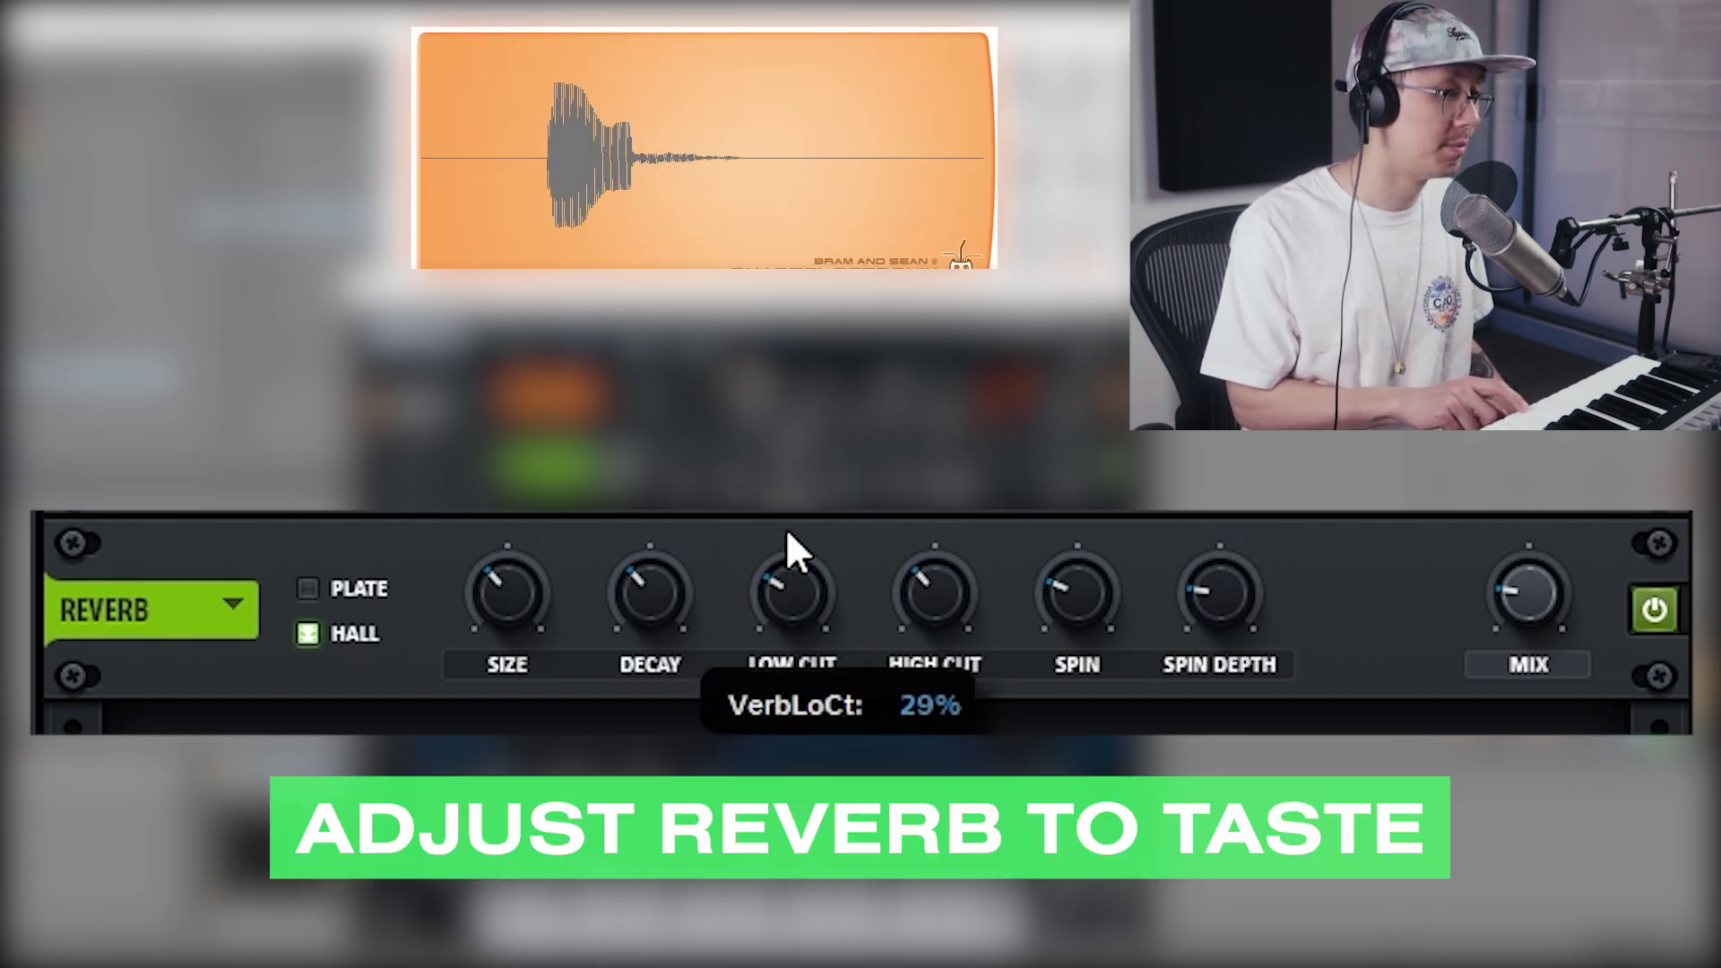
{"action": "mouse_move", "coordinate": [491, 630]}
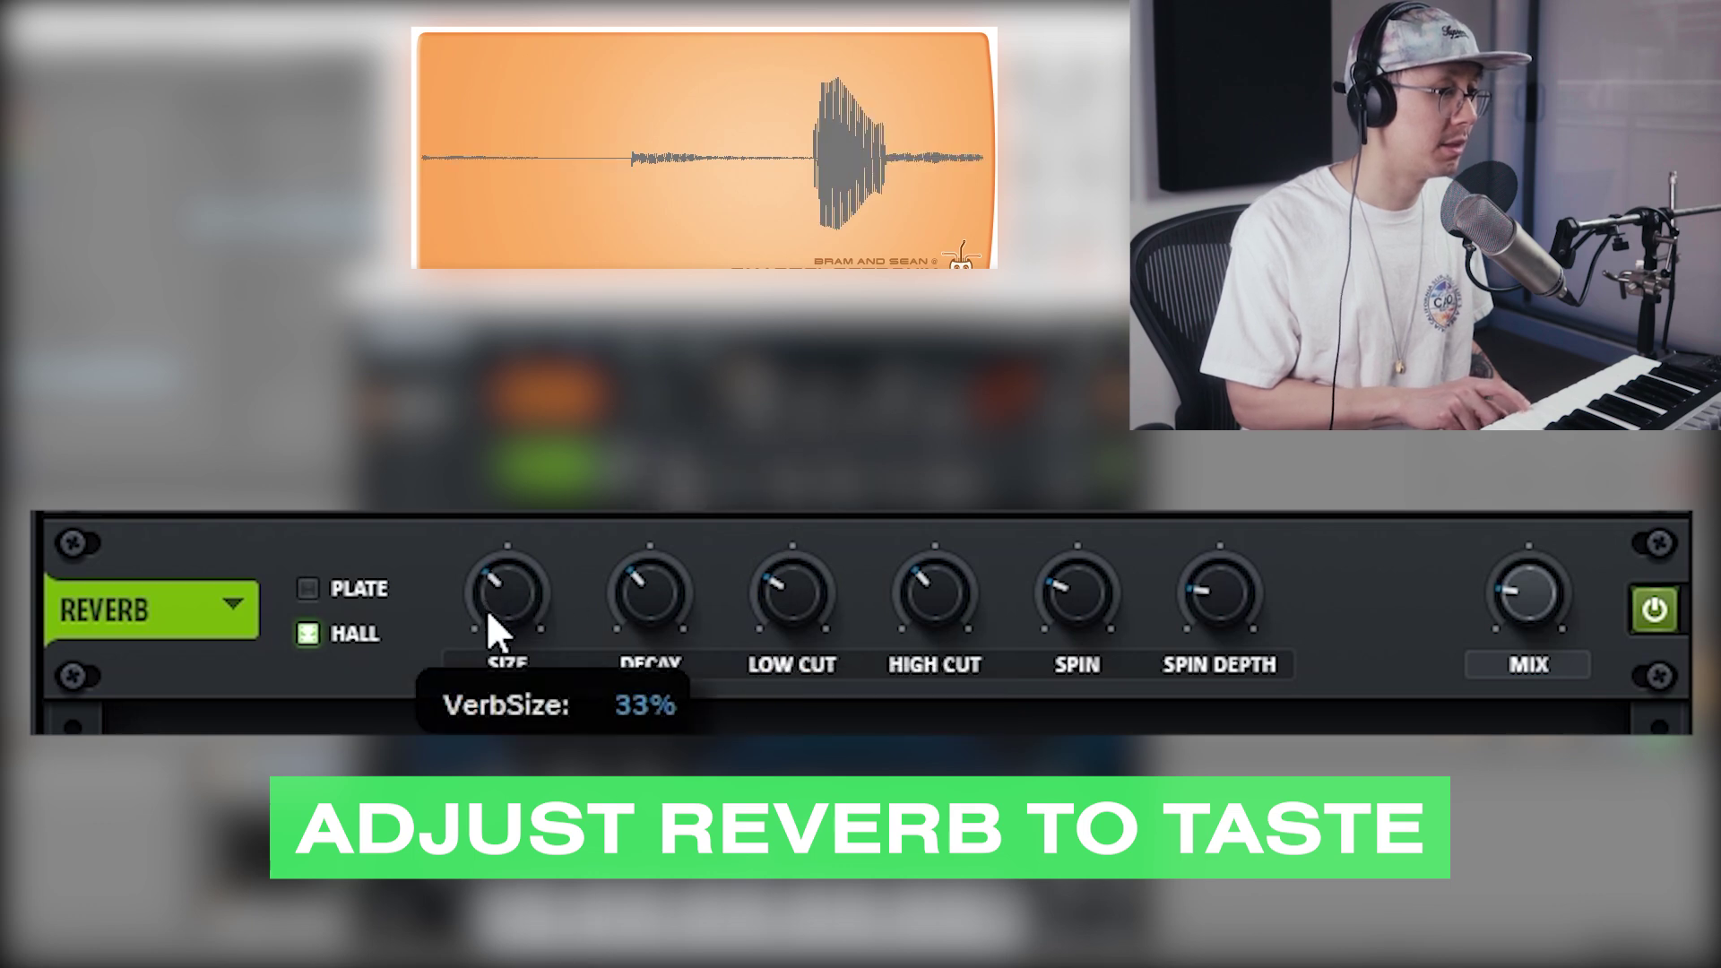
{"action": "left_click_drag", "start_coordinate": [489, 619], "coordinate": [505, 616]}
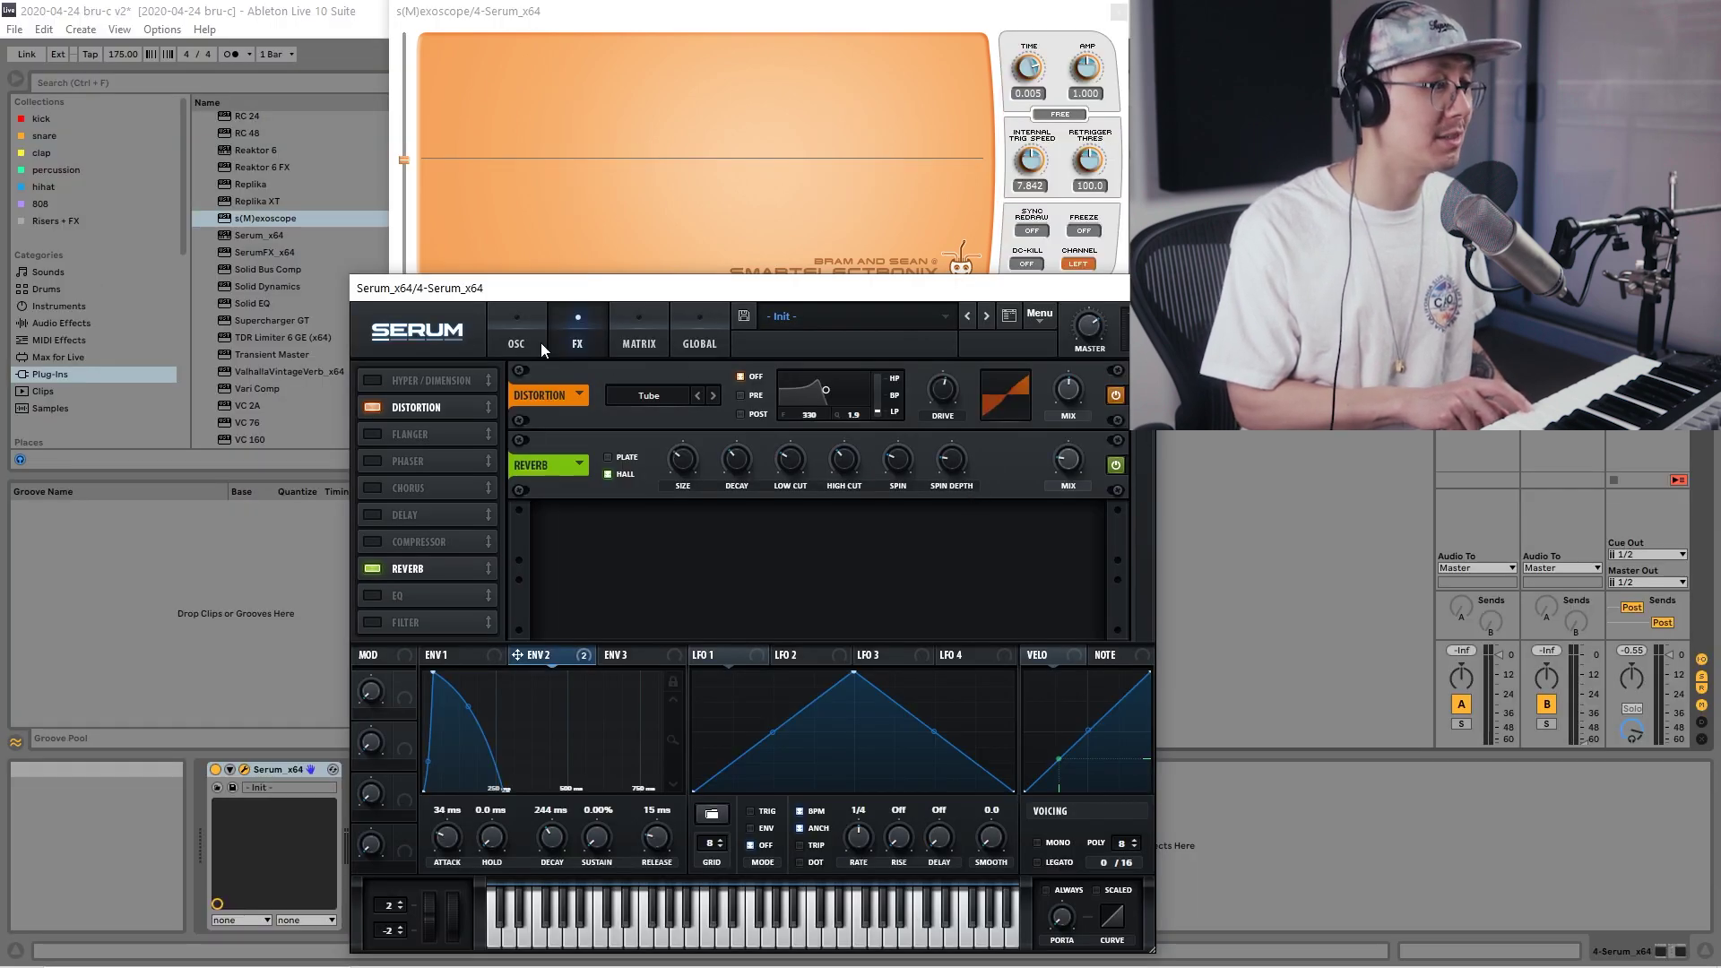
- Lower oscillator A's level slightly, then enable the sub oscillator at a slightly reduced level
{"action": "left_click", "coordinate": [536, 341]}
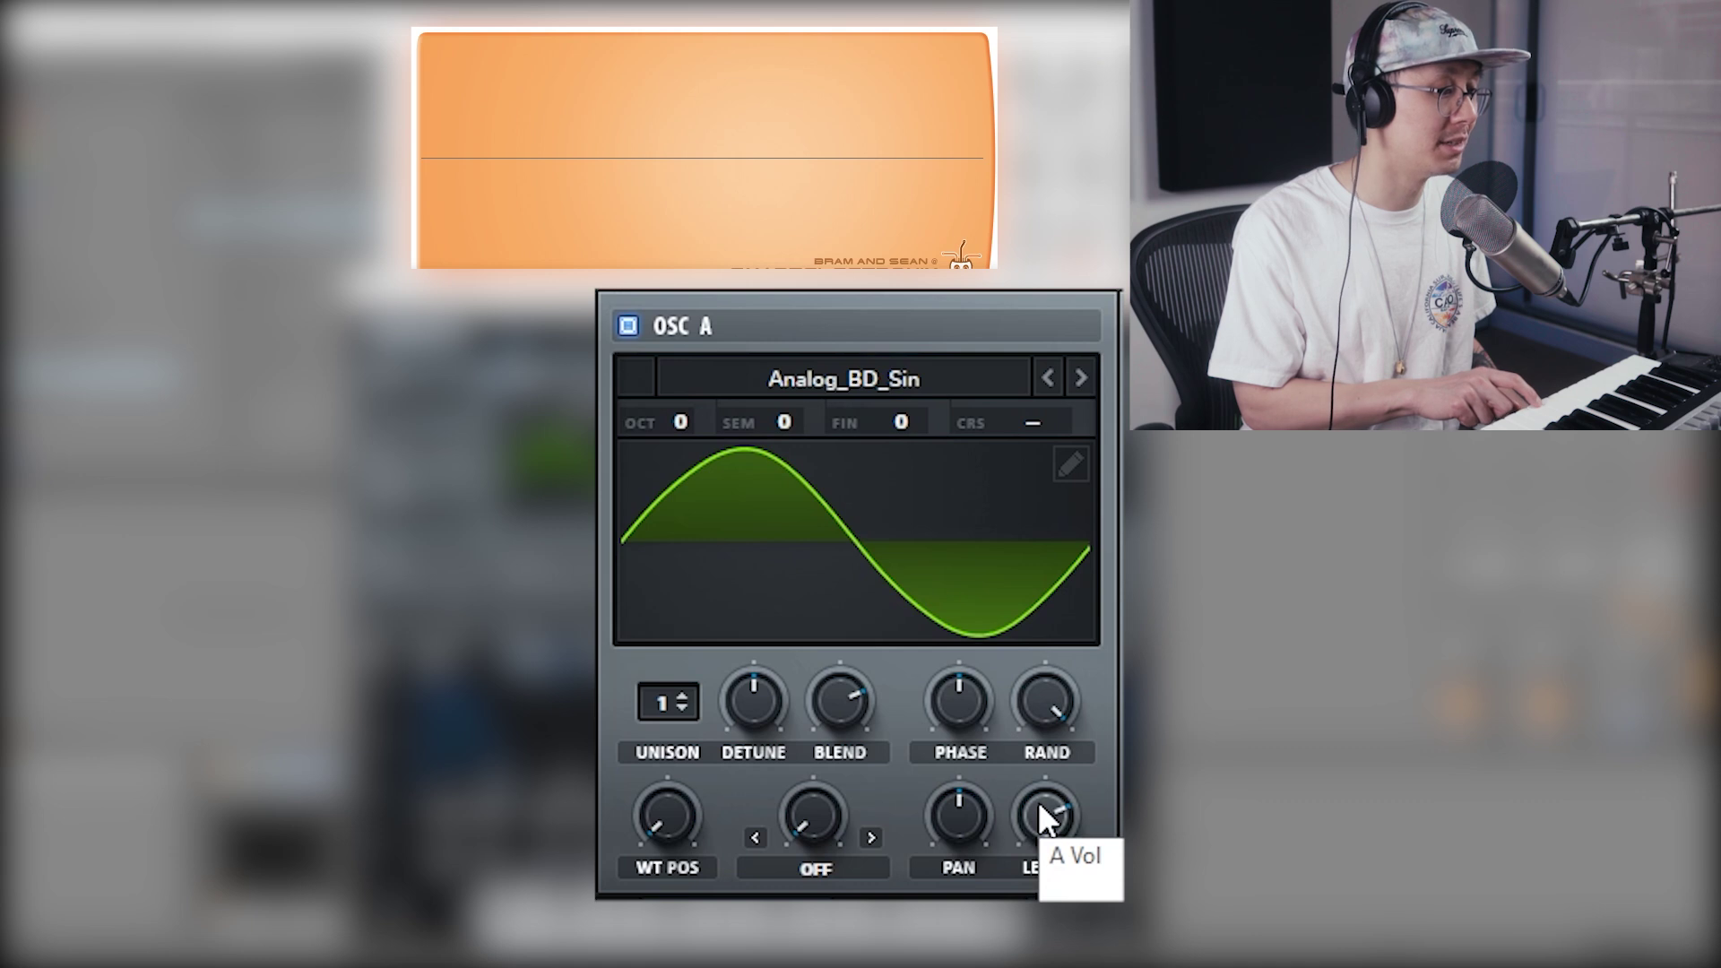
{"action": "left_click_drag", "start_coordinate": [1038, 799], "coordinate": [1035, 864]}
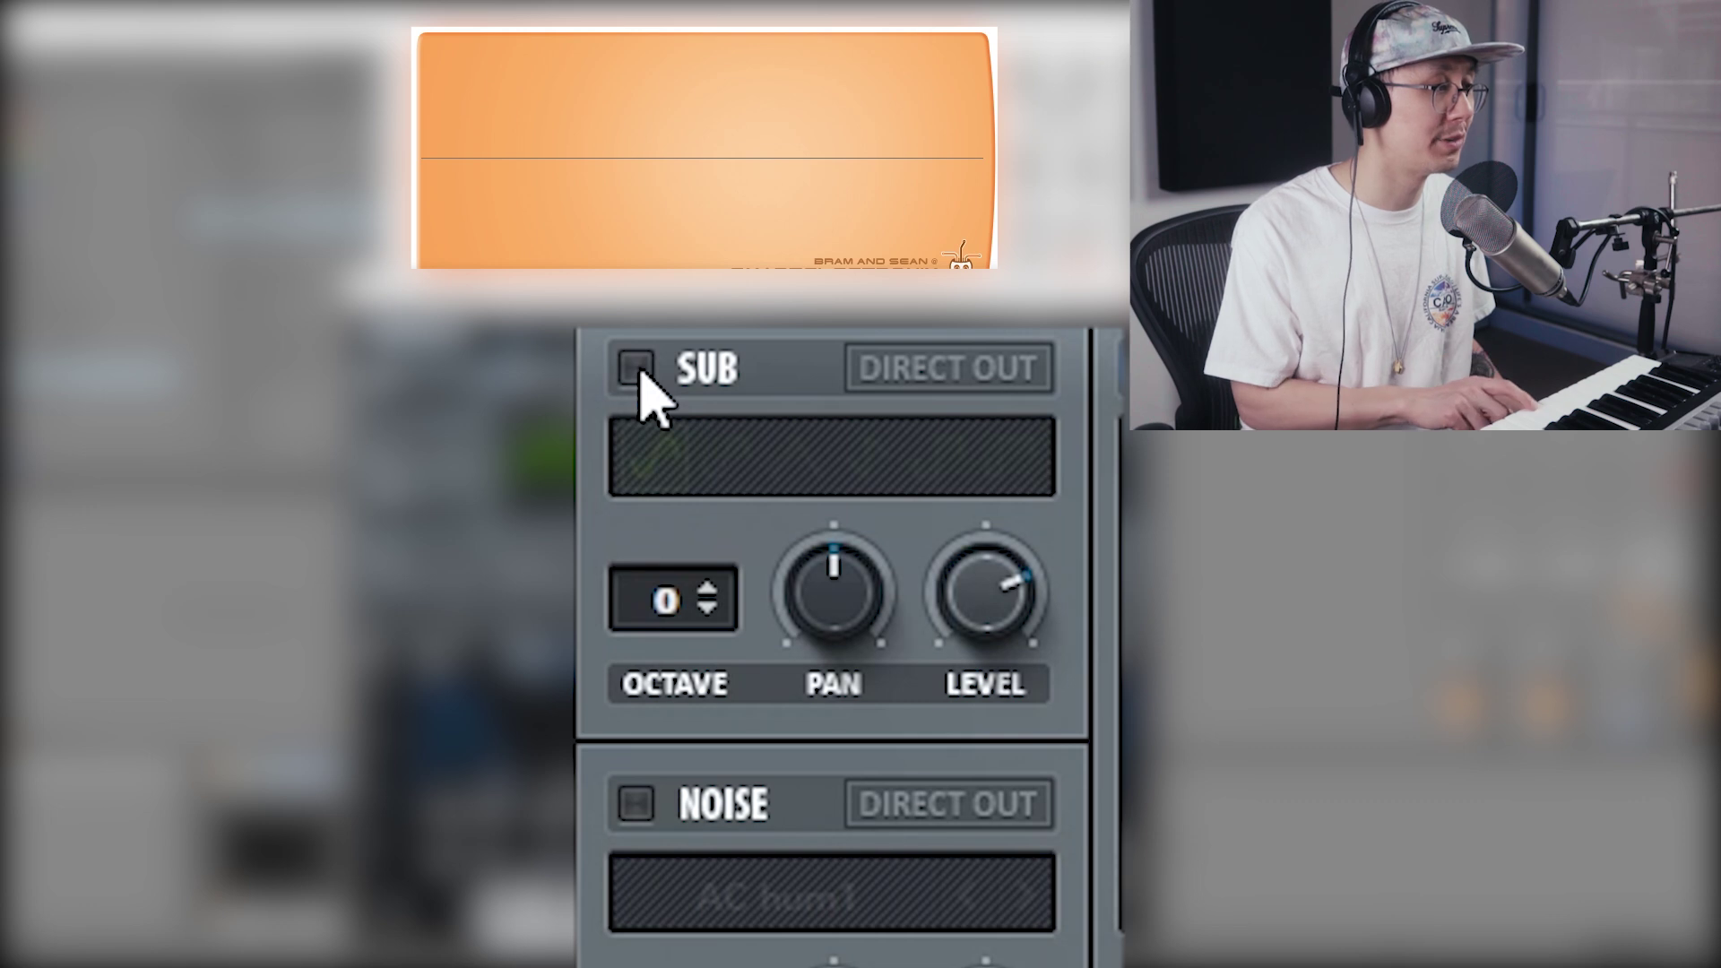
{"action": "left_click", "coordinate": [638, 367]}
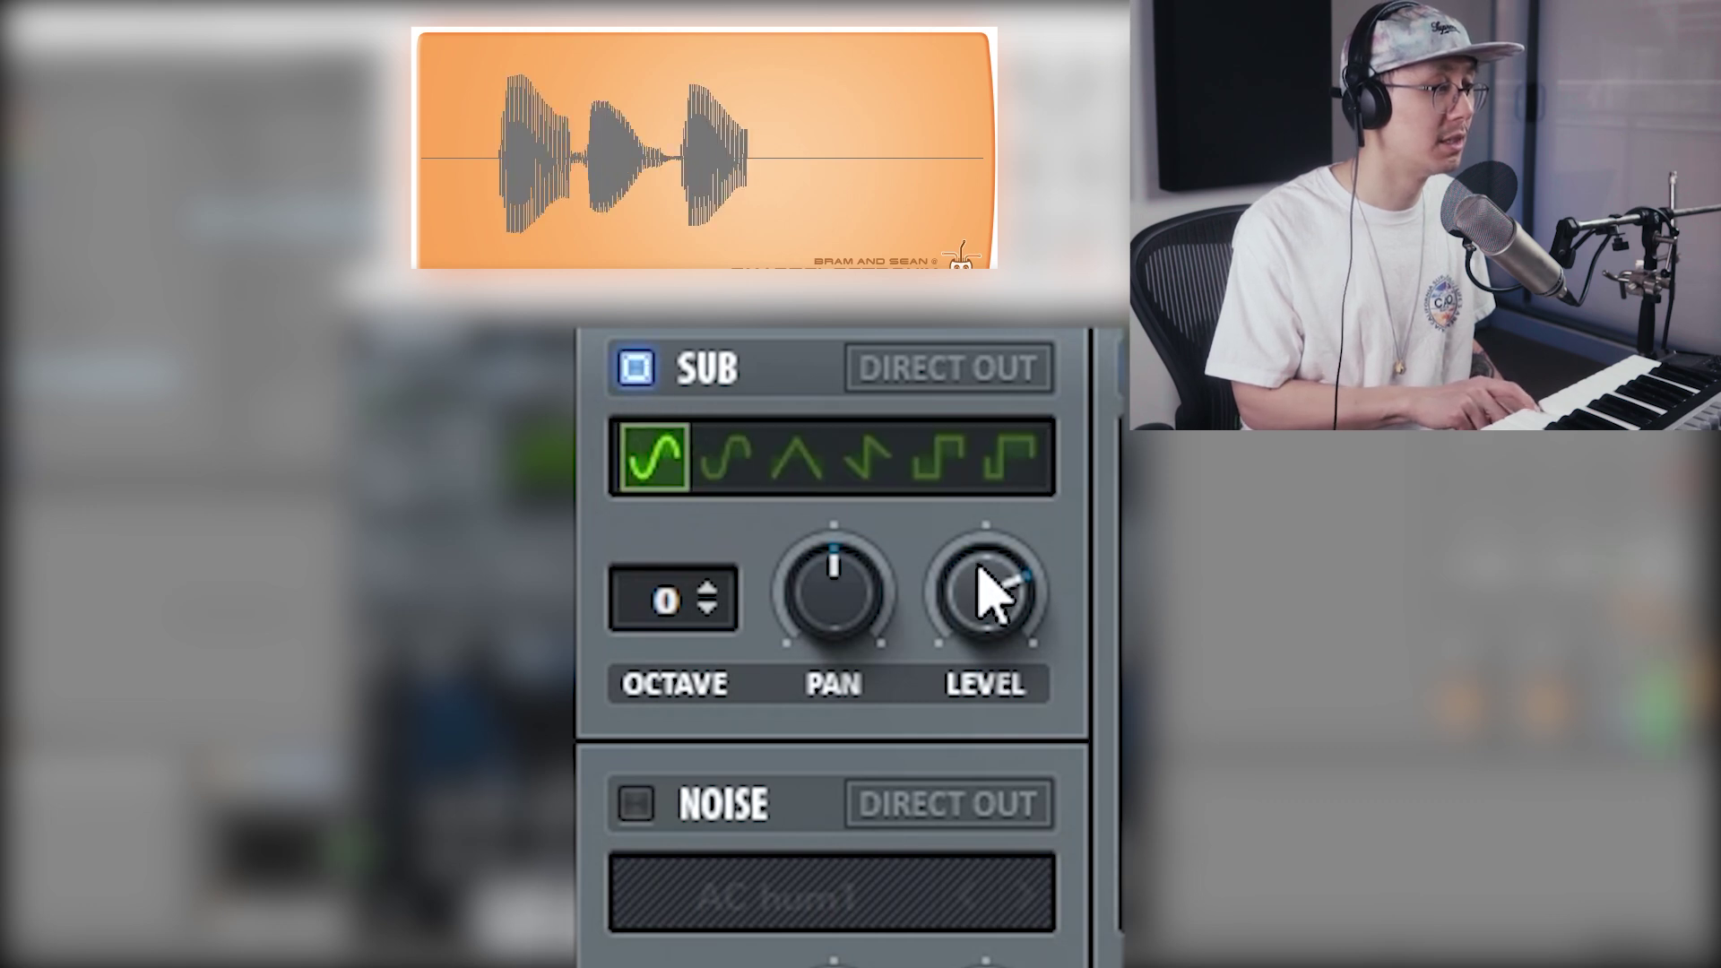
{"action": "left_click_drag", "start_coordinate": [992, 588], "coordinate": [980, 644]}
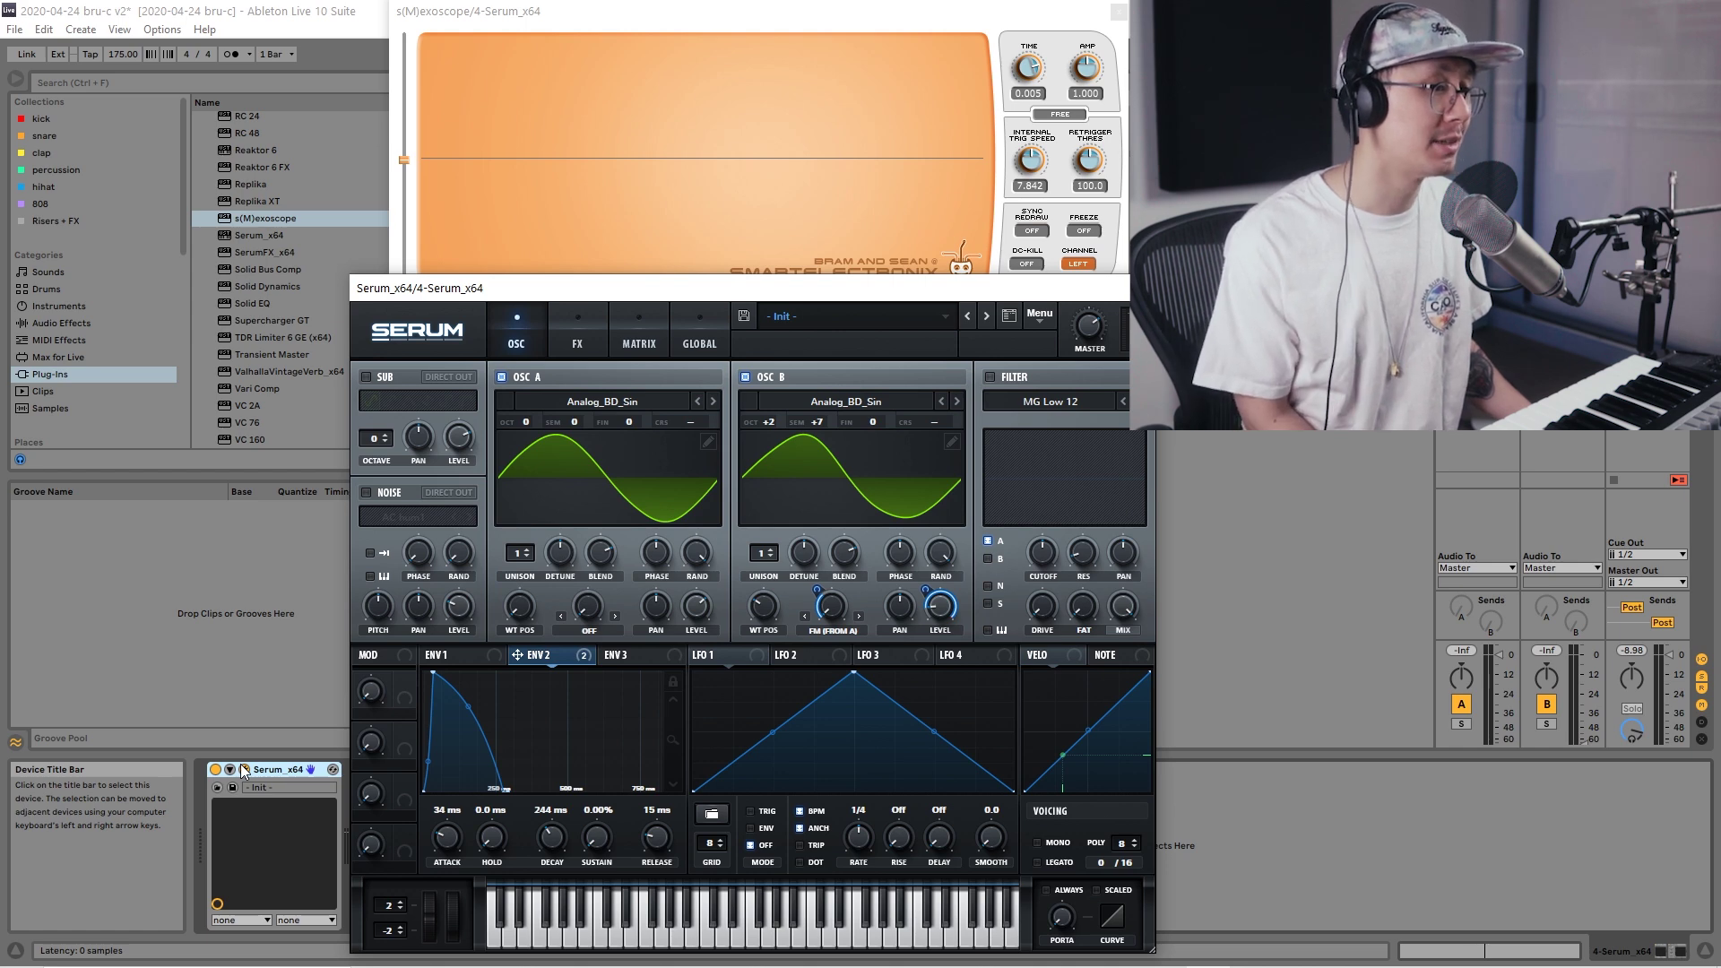
- Hide the Serum windows and play the 17 1 clip to hear the beat
{"action": "key", "text": "ctrl+alt+p"}
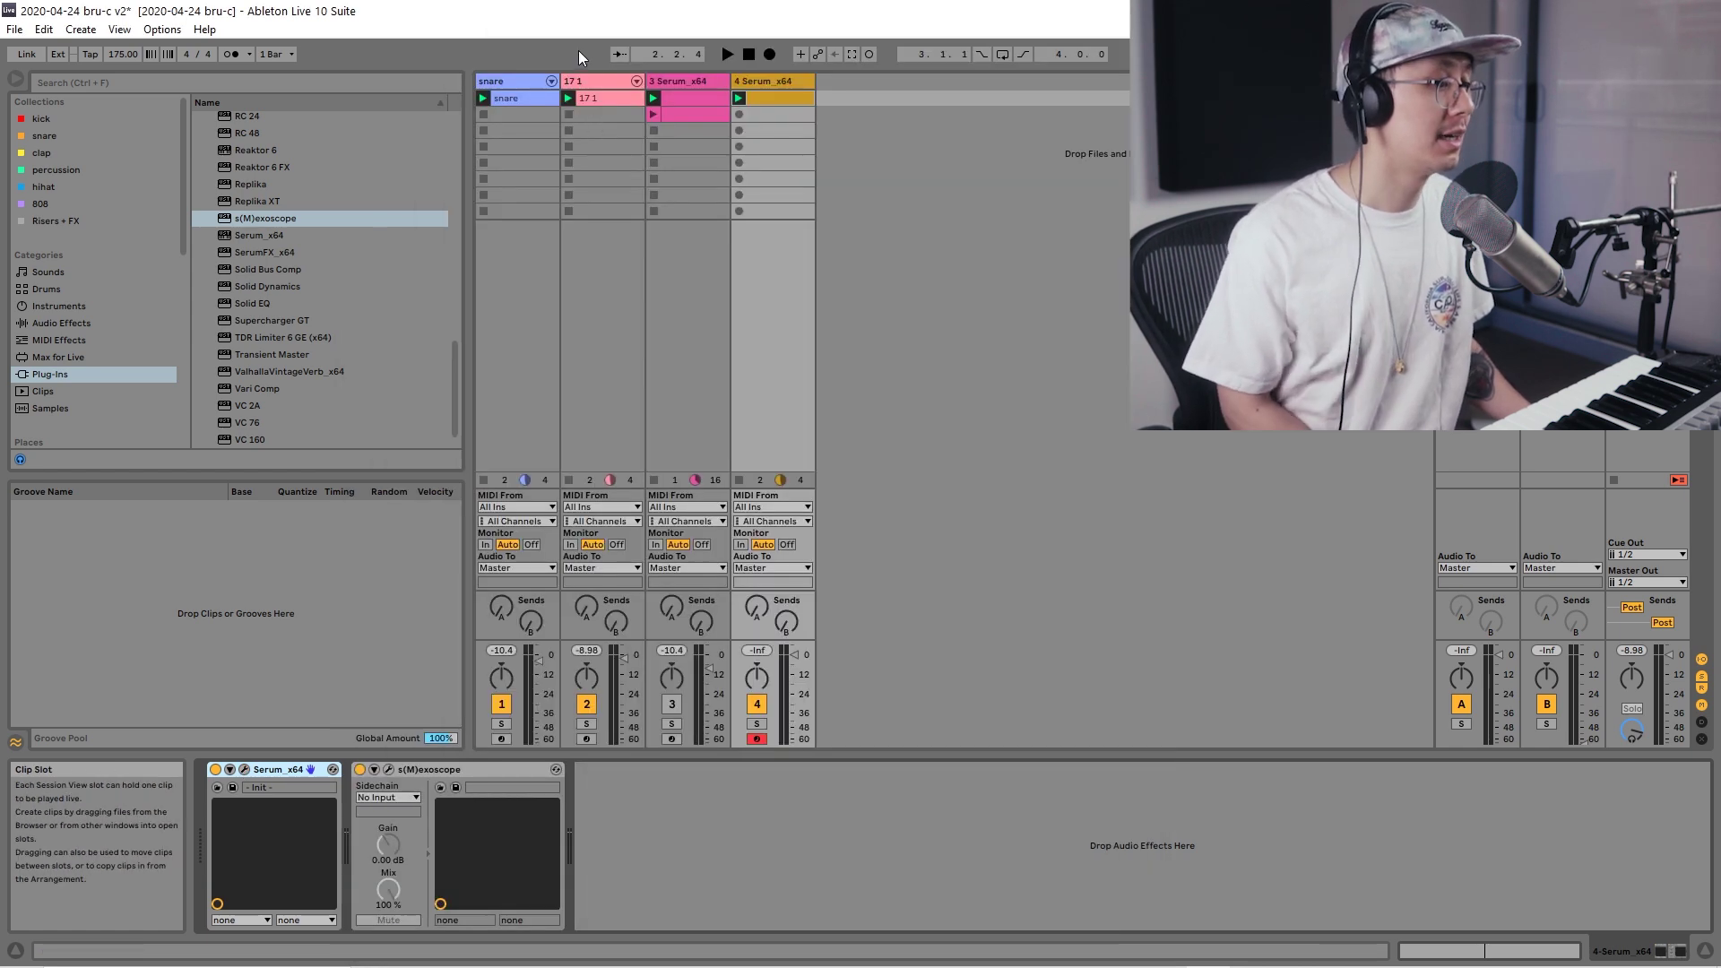
{"action": "left_click", "coordinate": [611, 97]}
{"action": "key", "text": "space"}
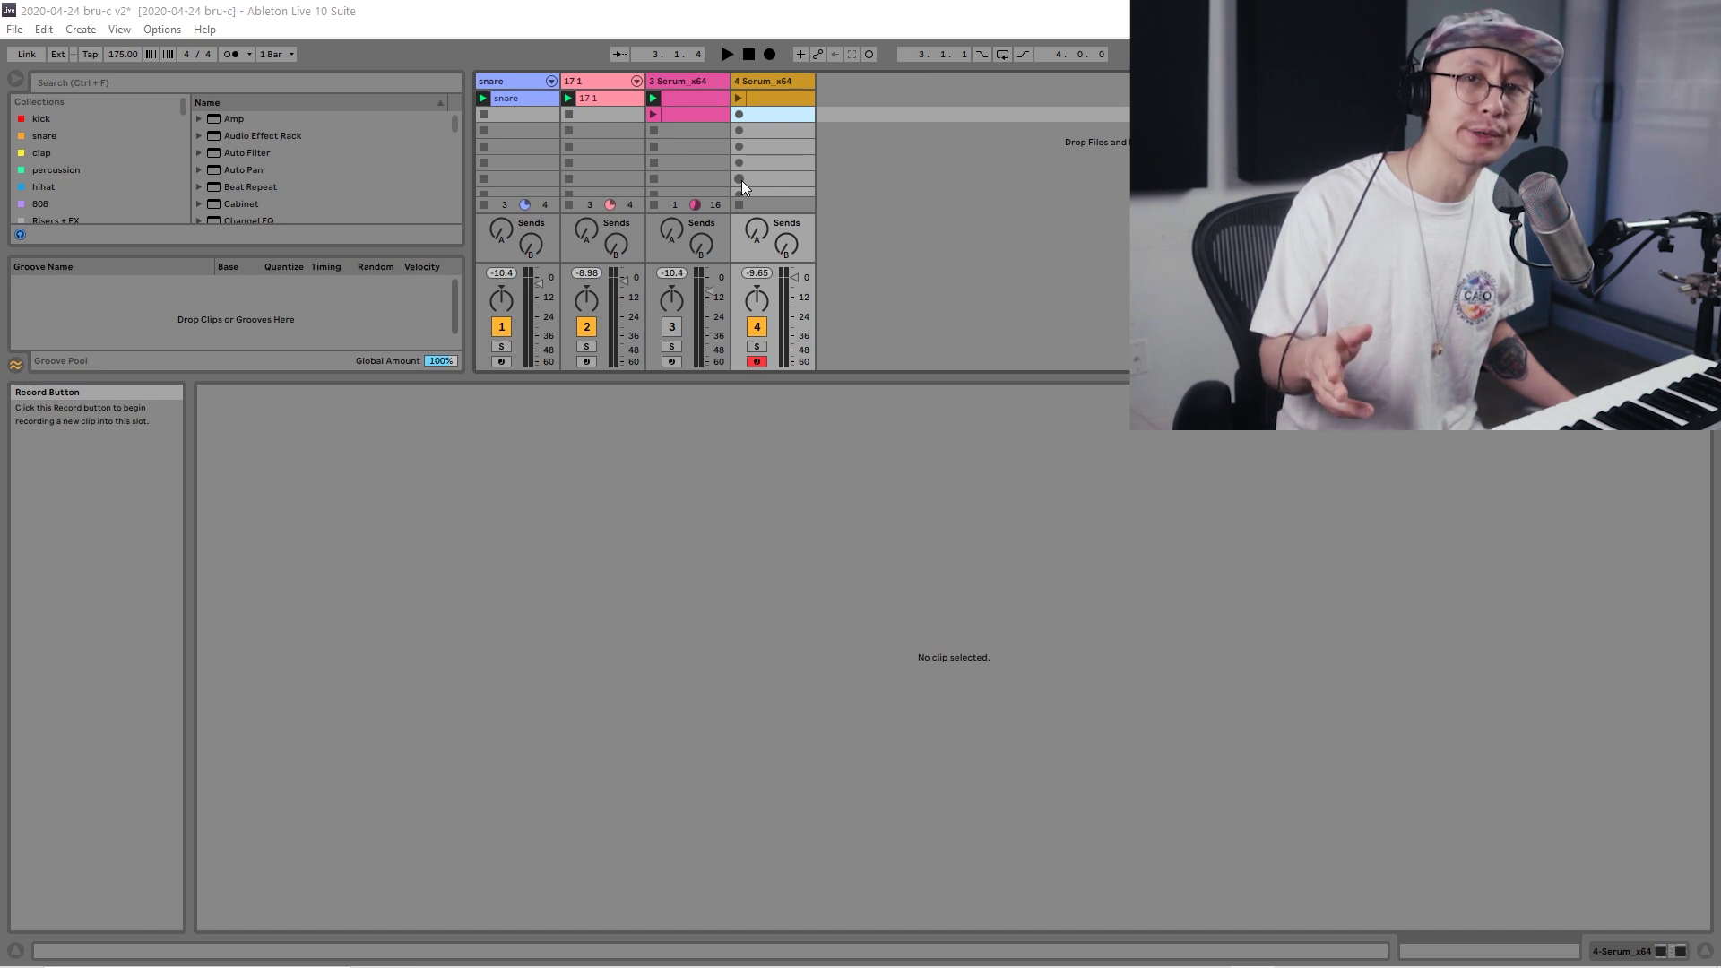
- Create a new MIDI clip on the Serum track with a length of 4 bars
{"action": "double_click", "coordinate": [765, 116]}
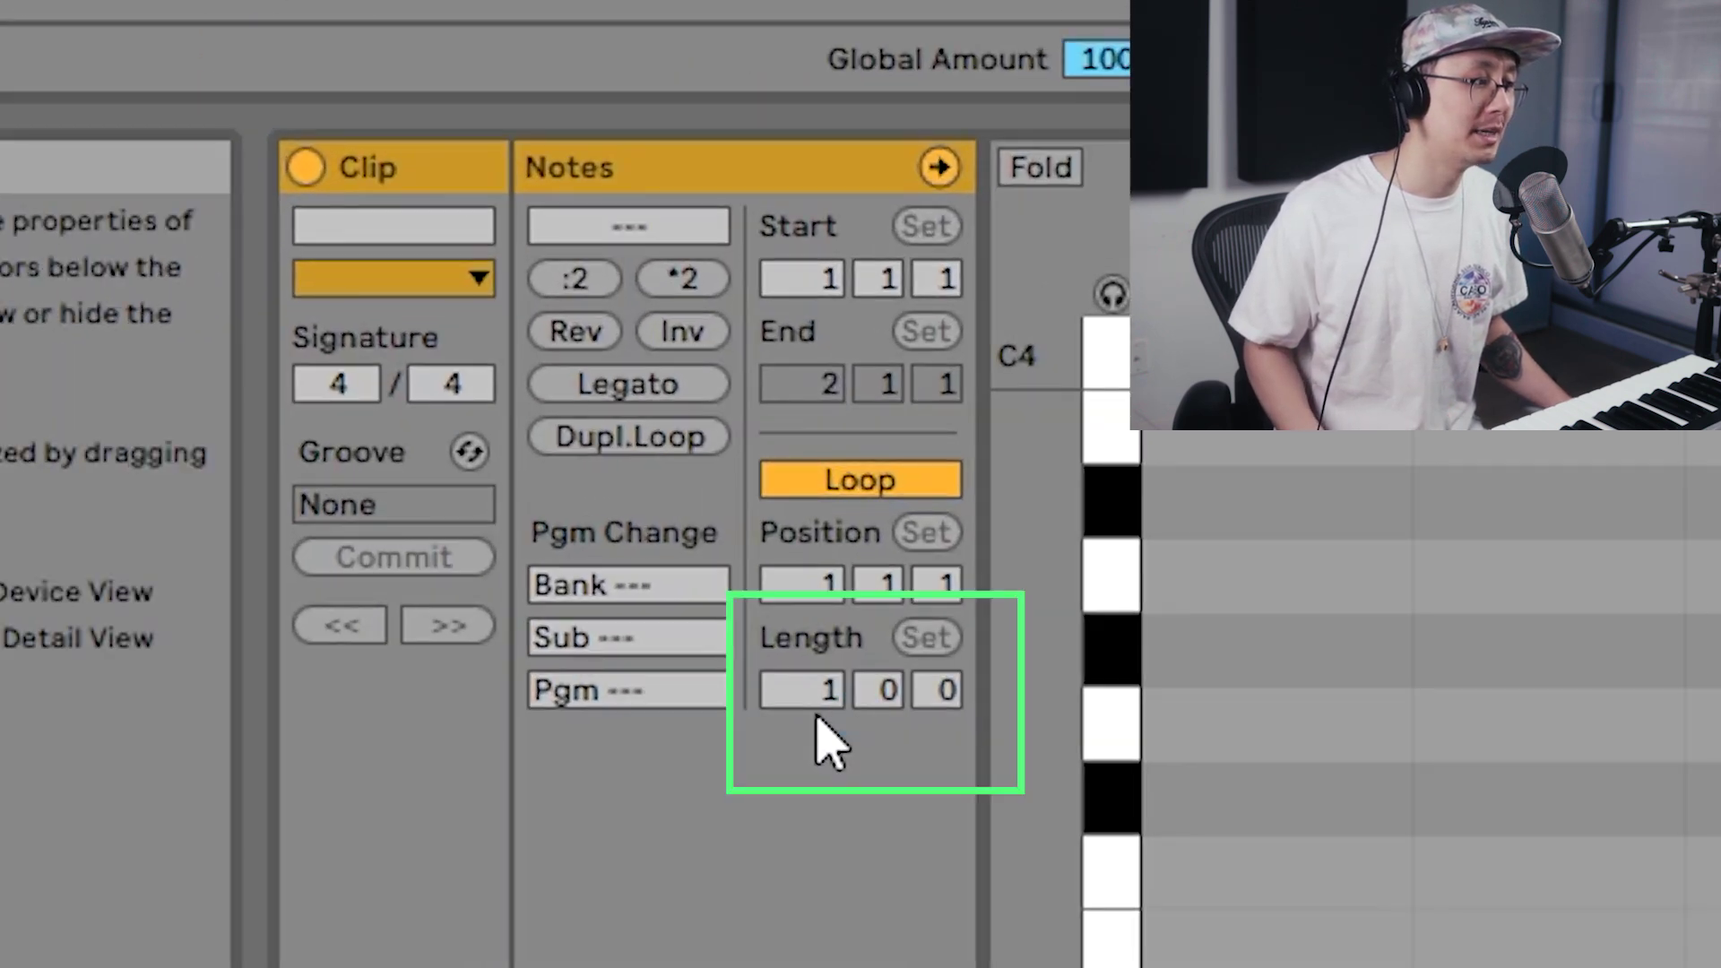
{"action": "left_click", "coordinate": [478, 587]}
{"action": "type", "text": "4"}
{"action": "key", "text": "Return"}
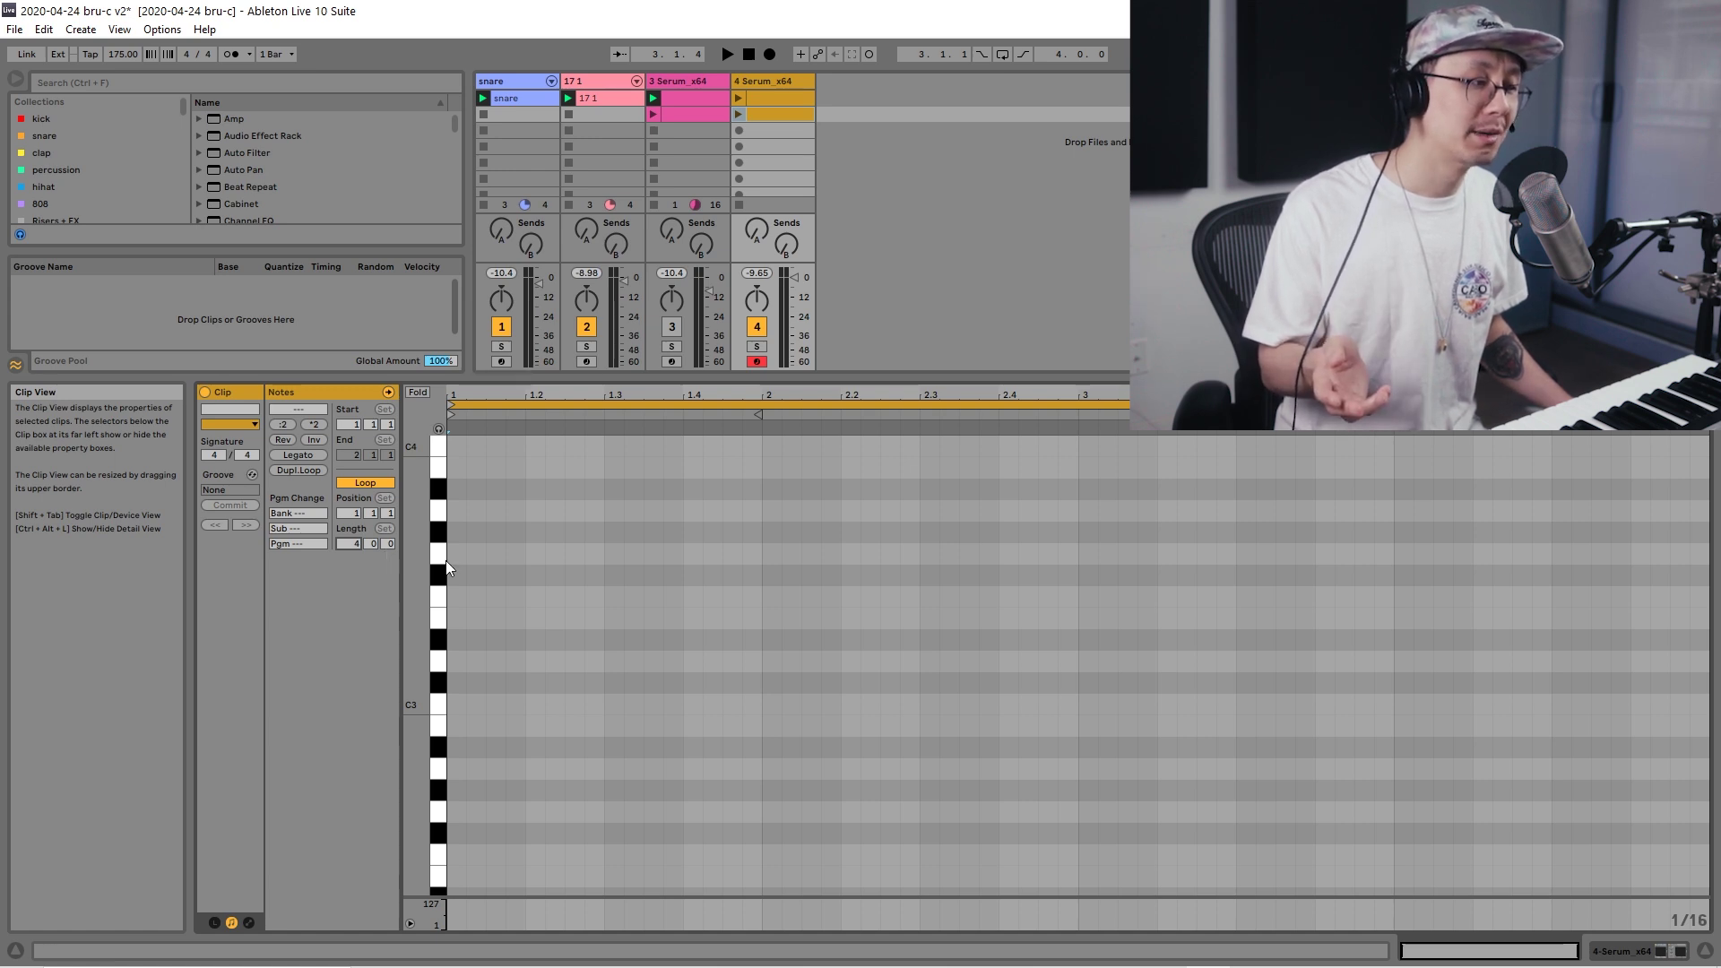
- With a 1/8 grid add E3 at bar 1, then on a 1/16 grid lengthen it to a dotted eighth
{"action": "right_click", "coordinate": [574, 526]}
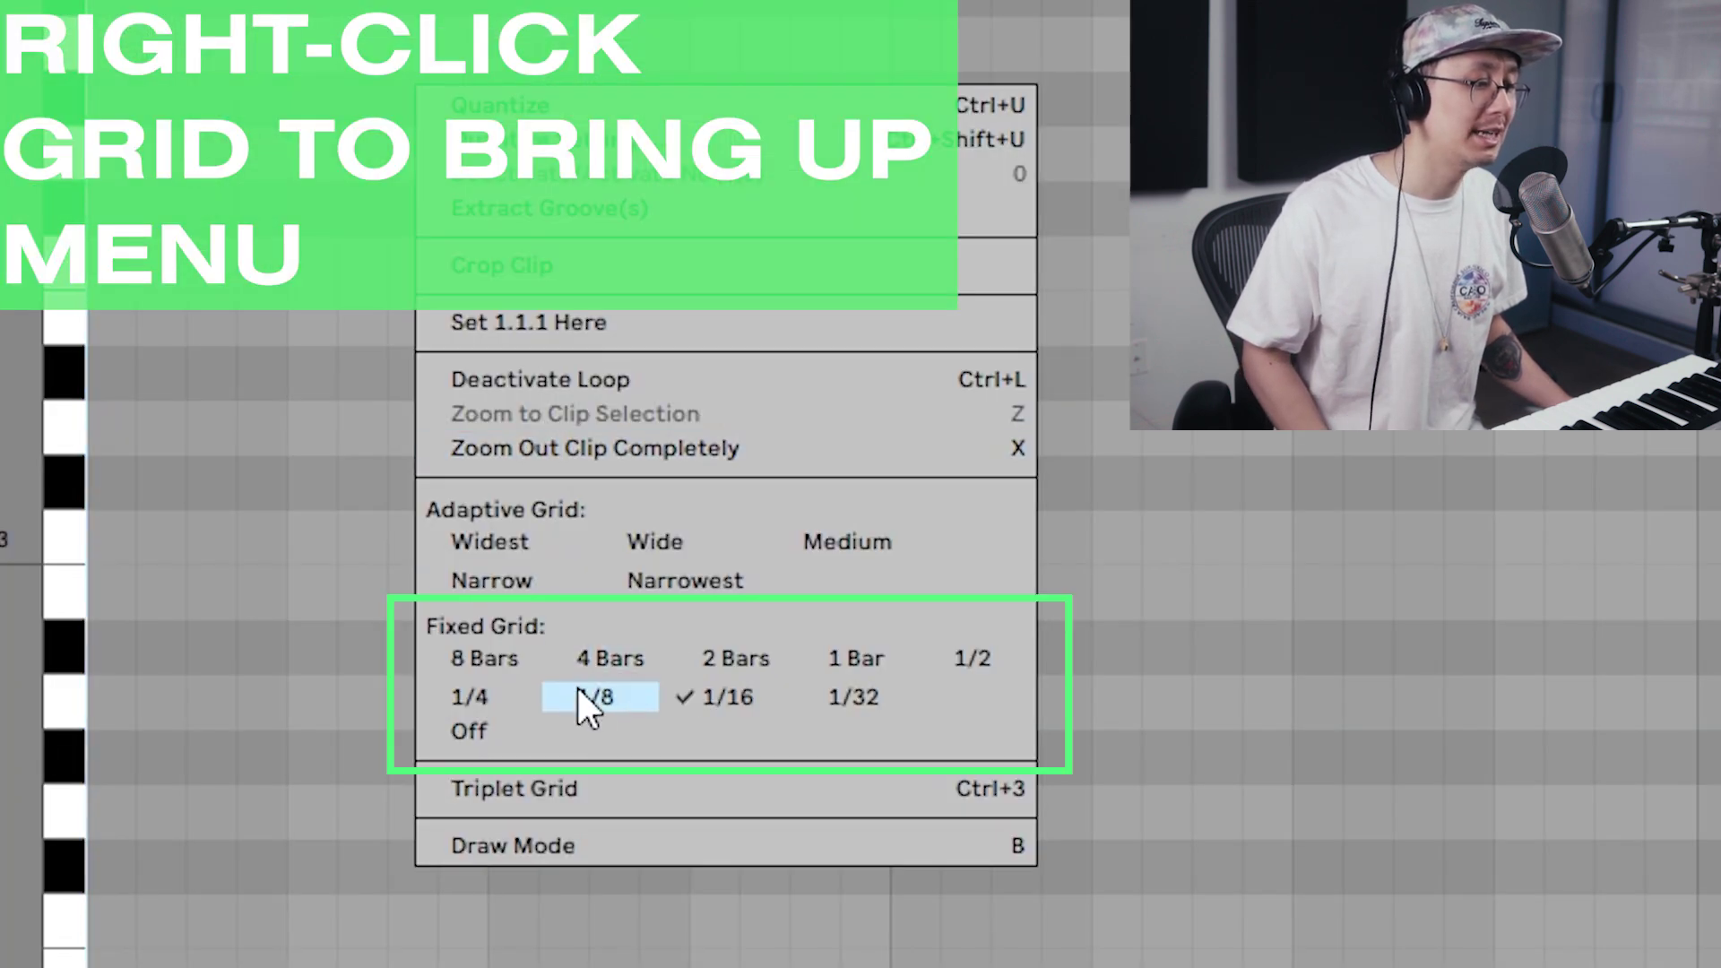
{"action": "left_click", "coordinate": [592, 699]}
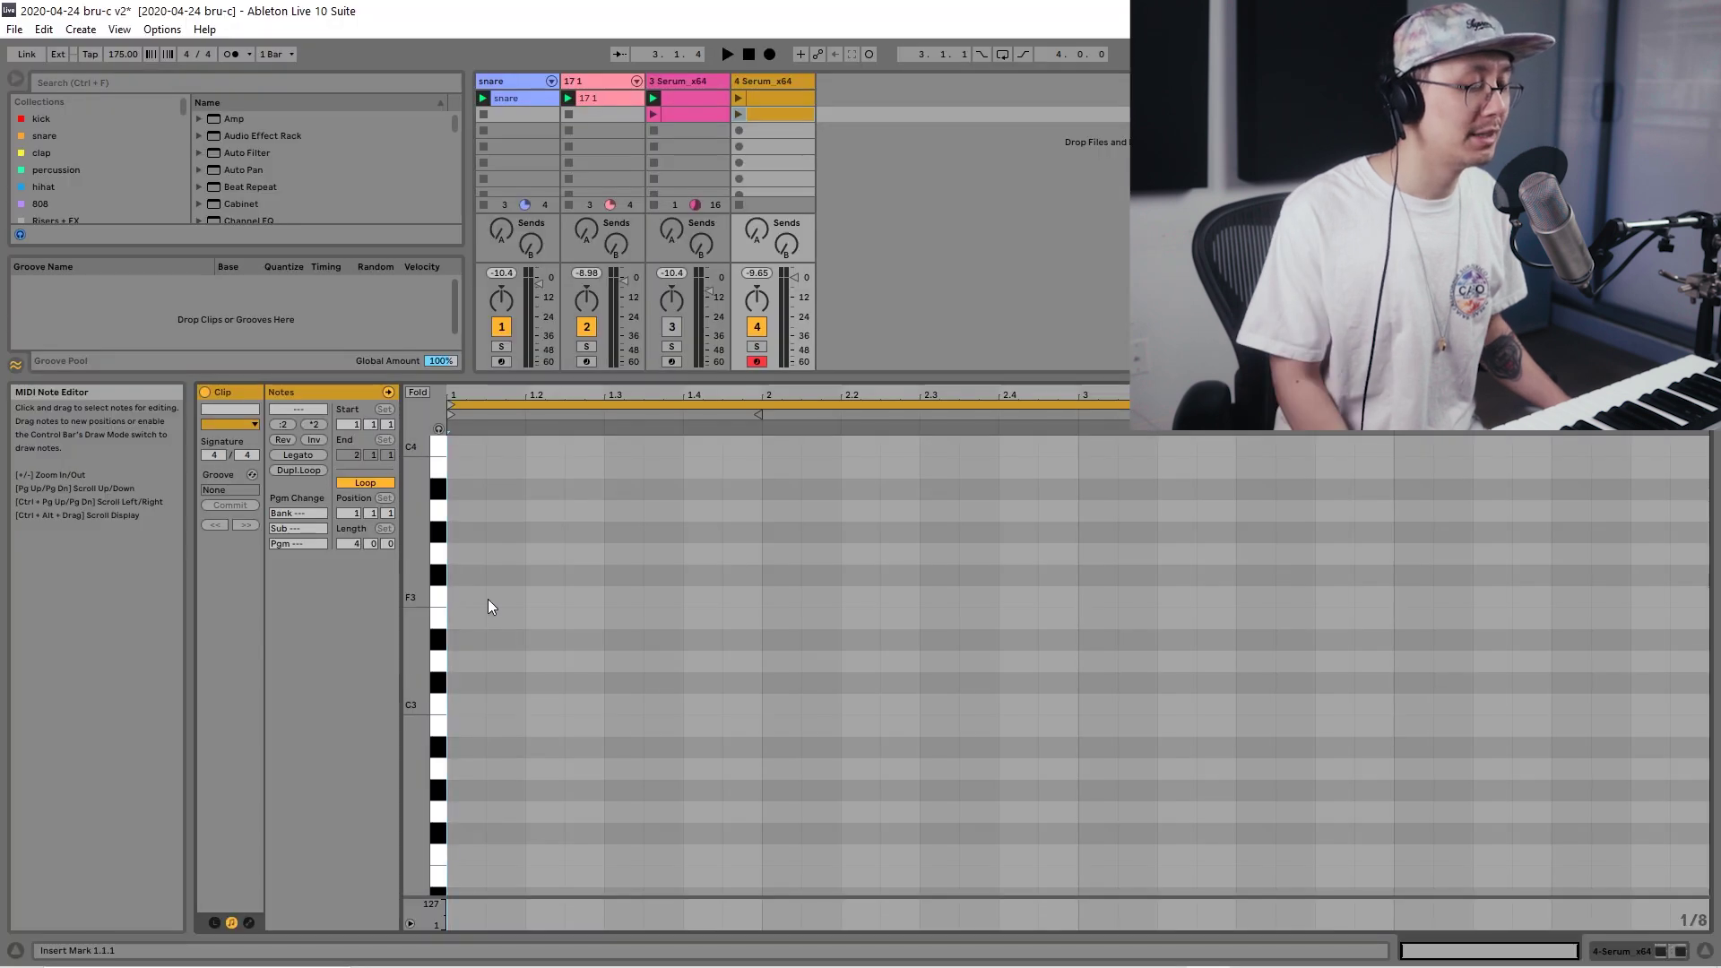
{"action": "double_click", "coordinate": [465, 615]}
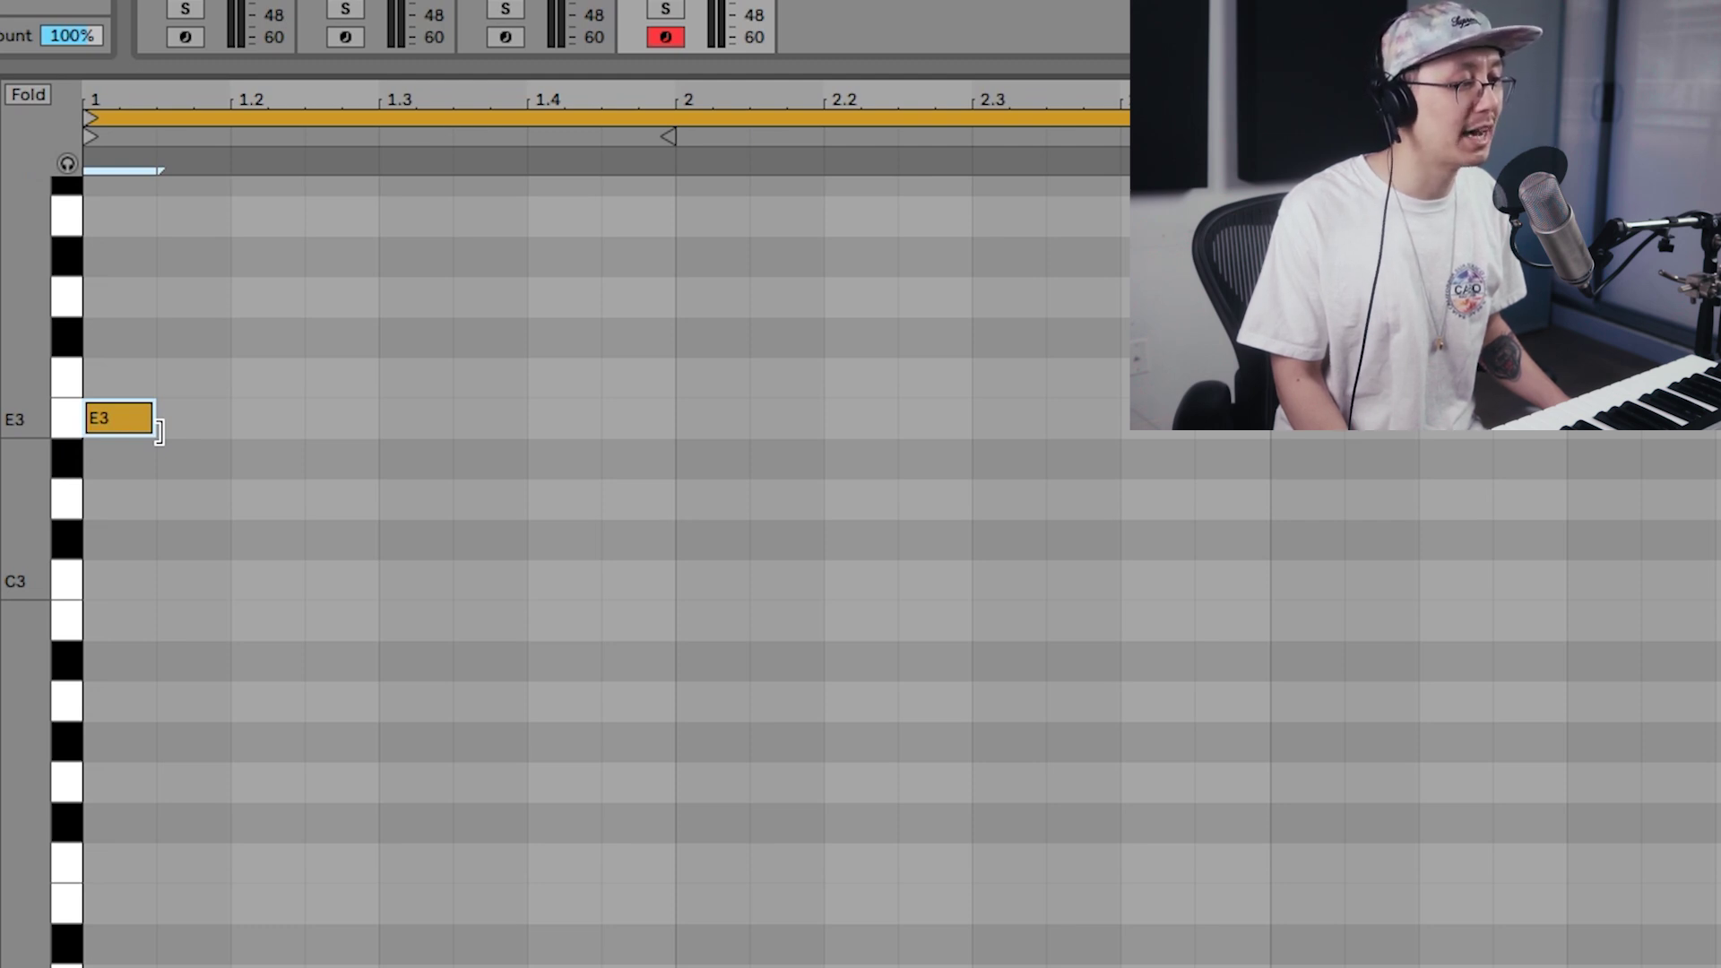
{"action": "right_click", "coordinate": [200, 388]}
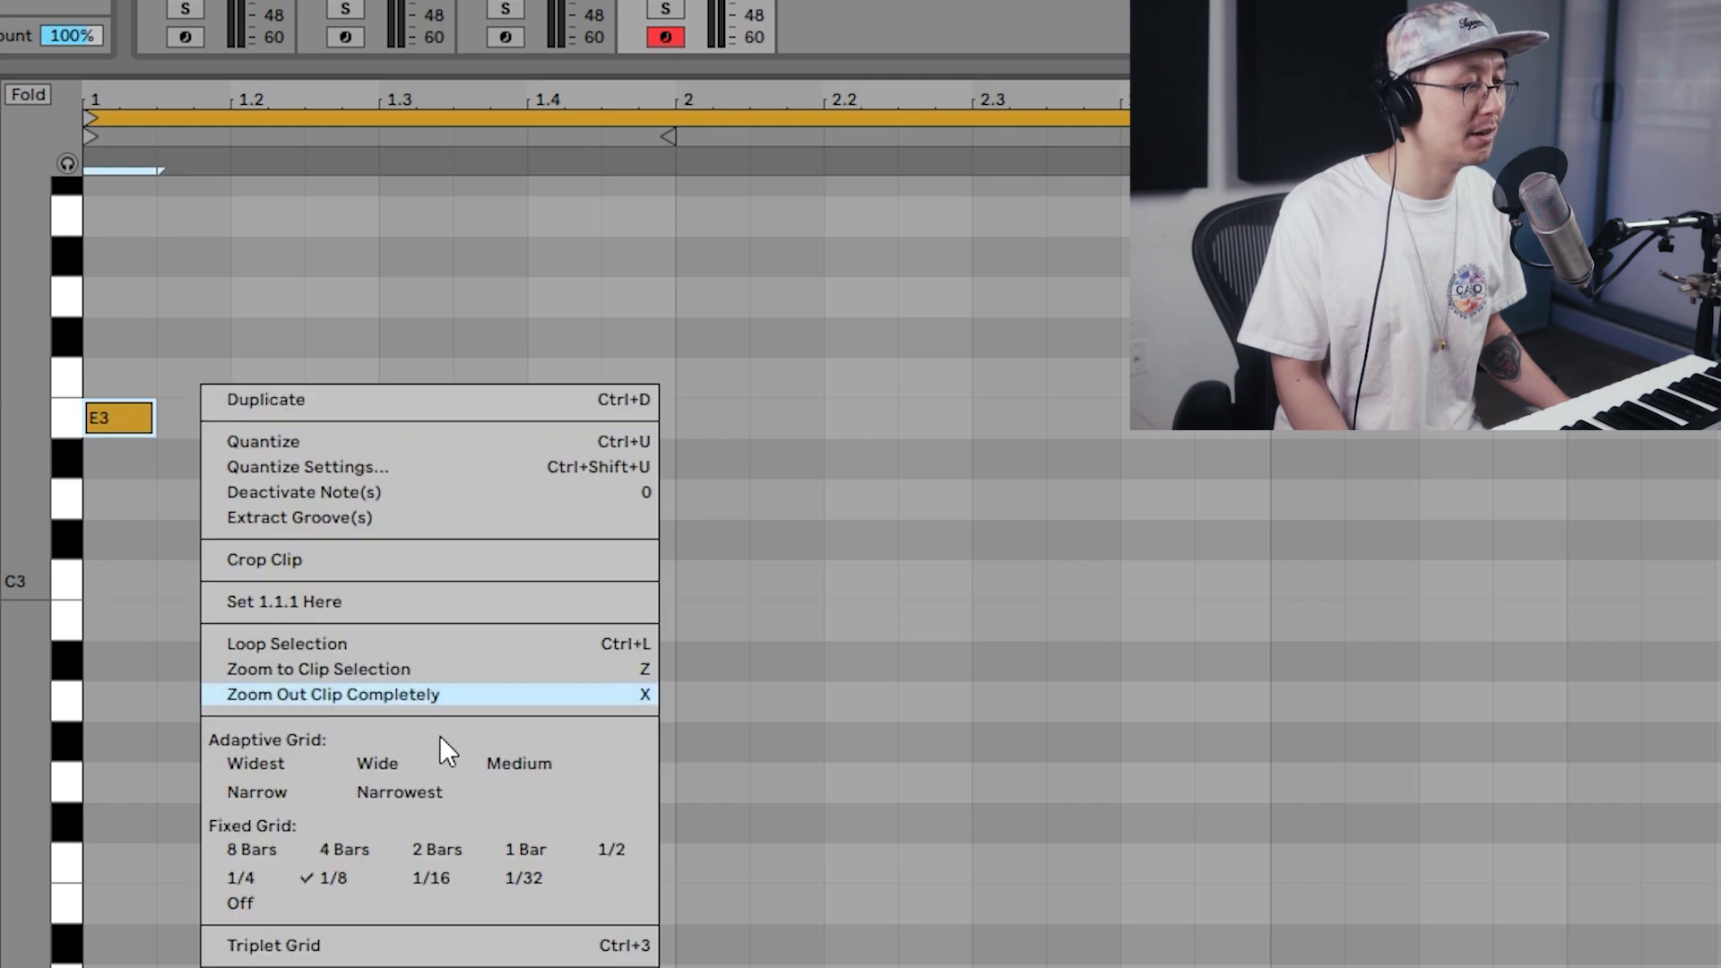
{"action": "left_click", "coordinate": [445, 869]}
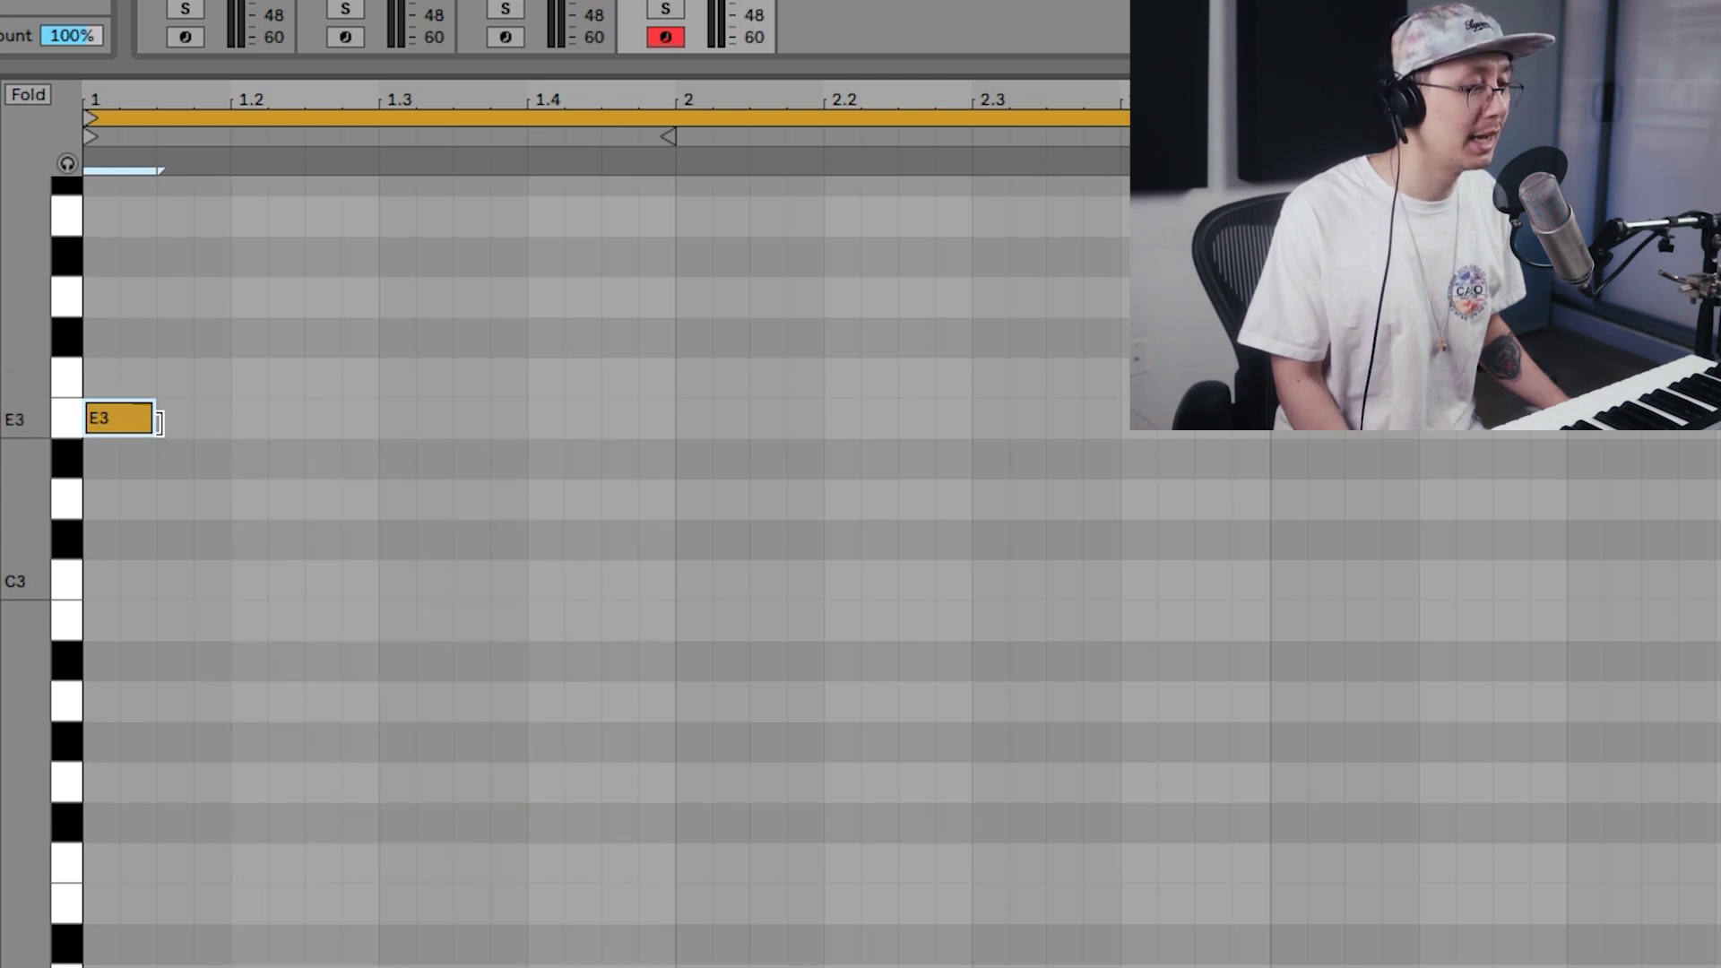
{"action": "left_click_drag", "start_coordinate": [152, 418], "coordinate": [191, 419]}
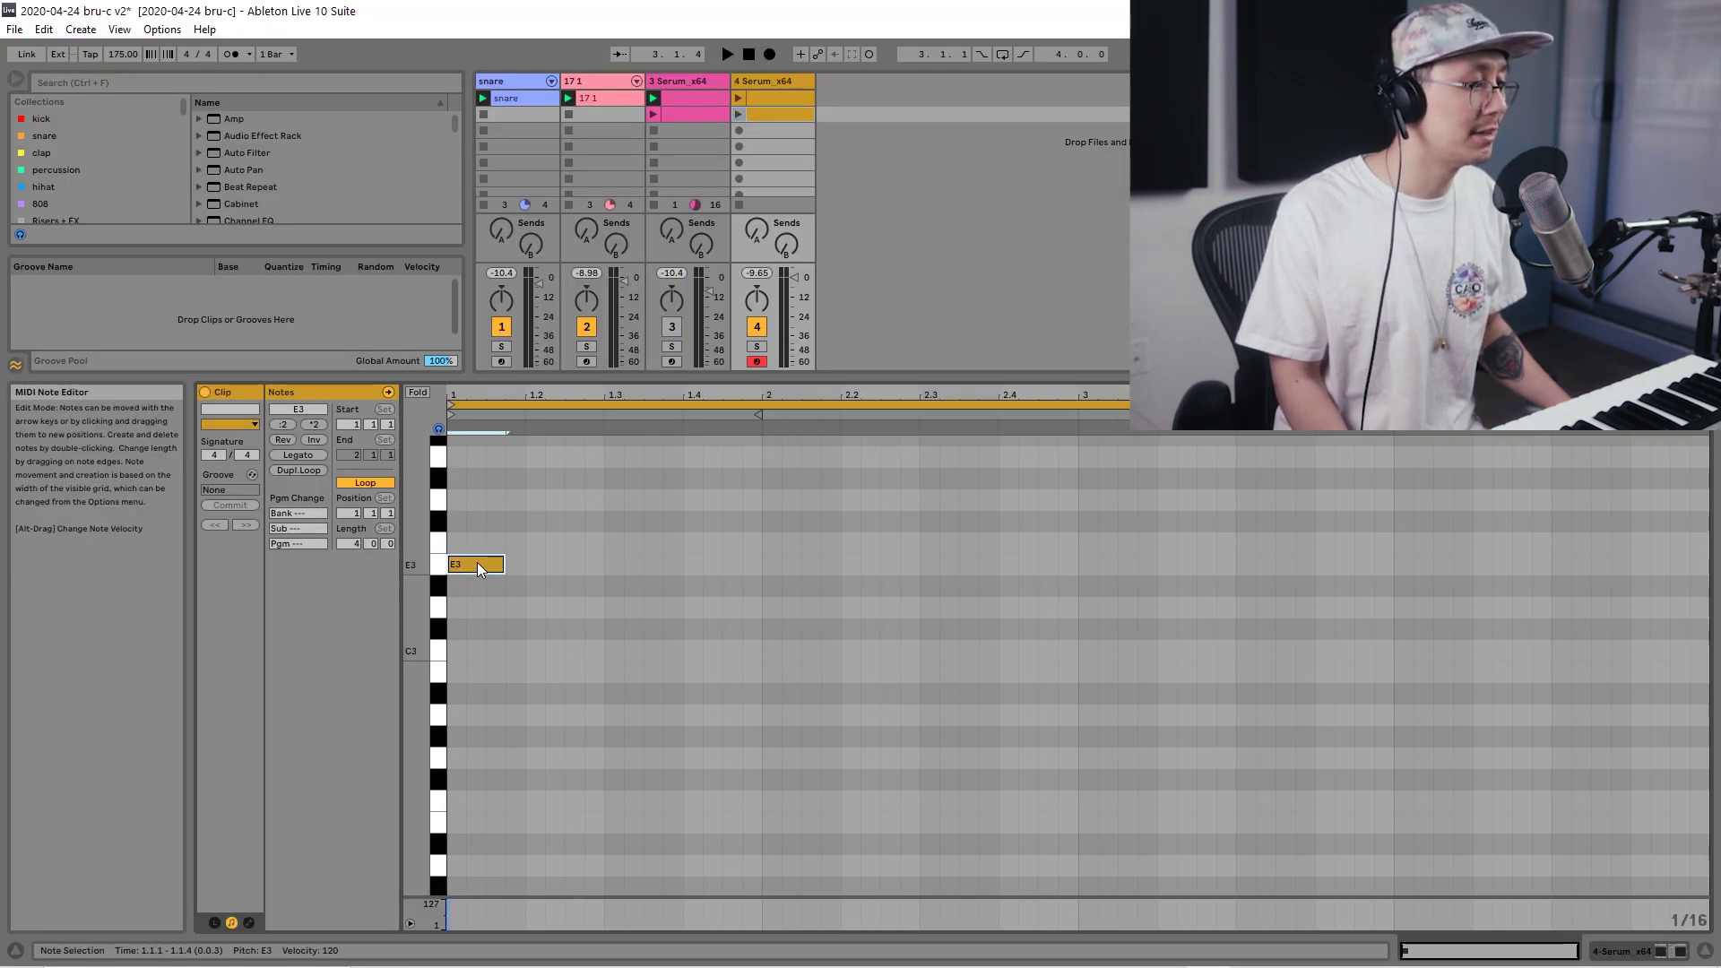
- Move the dotted-eighth note down to E1 and duplicate it three times into four back-to-back E1 notes
{"action": "left_click_drag", "start_coordinate": [477, 565], "coordinate": [475, 778]}
{"action": "scroll", "coordinate": [443, 753], "scroll_direction": "down", "scroll_amount": 1}
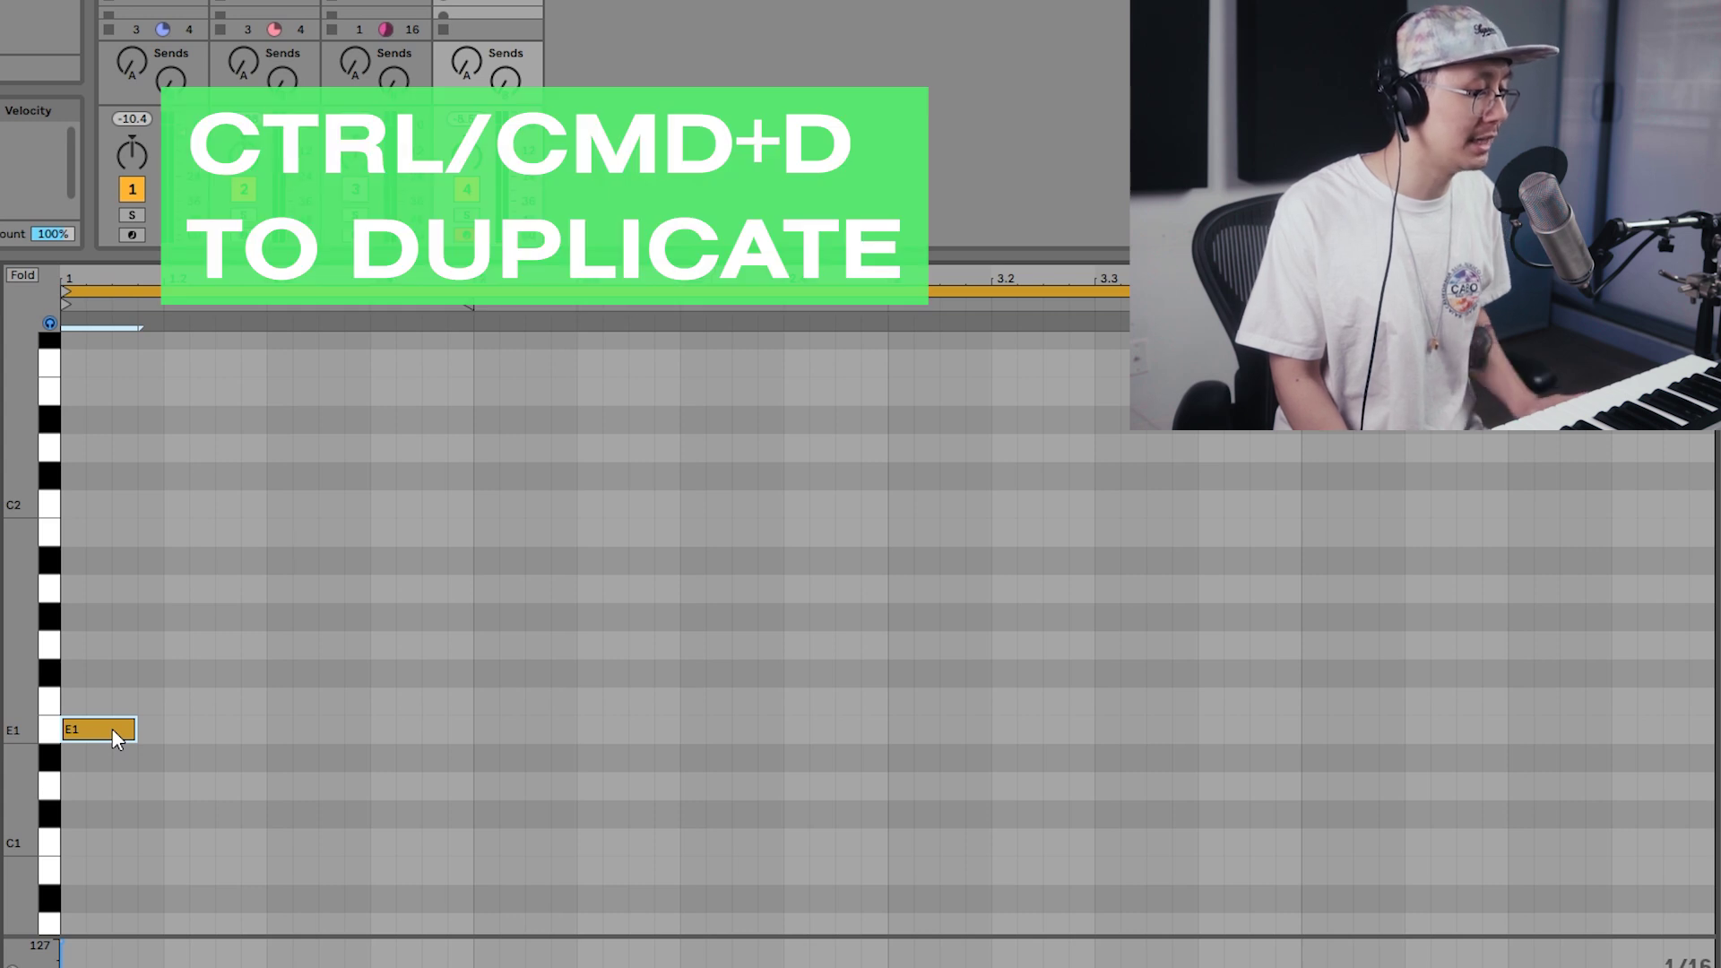
{"action": "key", "text": "ctrl+d"}
{"action": "key", "text": "ctrl+d"}
{"action": "key", "text": "ctrl+d"}
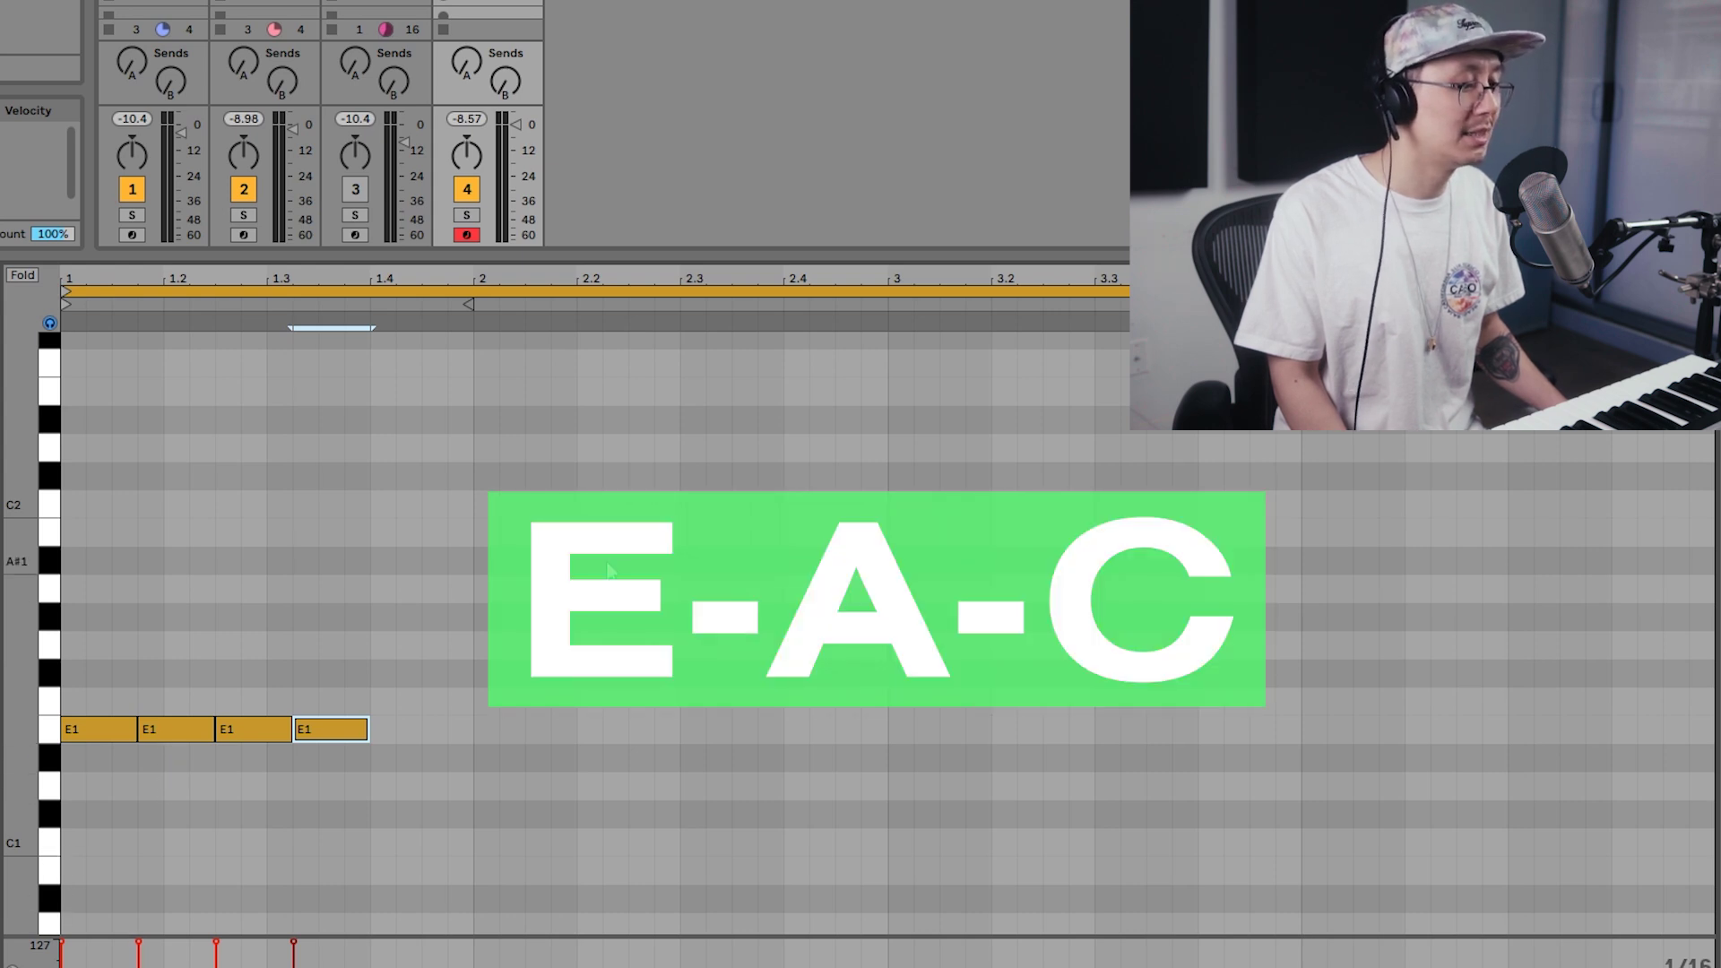
- Copy the four-note E1 group into bars 2–4 as runs on A0, C1 and E0
{"action": "scroll", "coordinate": [641, 572], "scroll_direction": "down", "scroll_amount": 3}
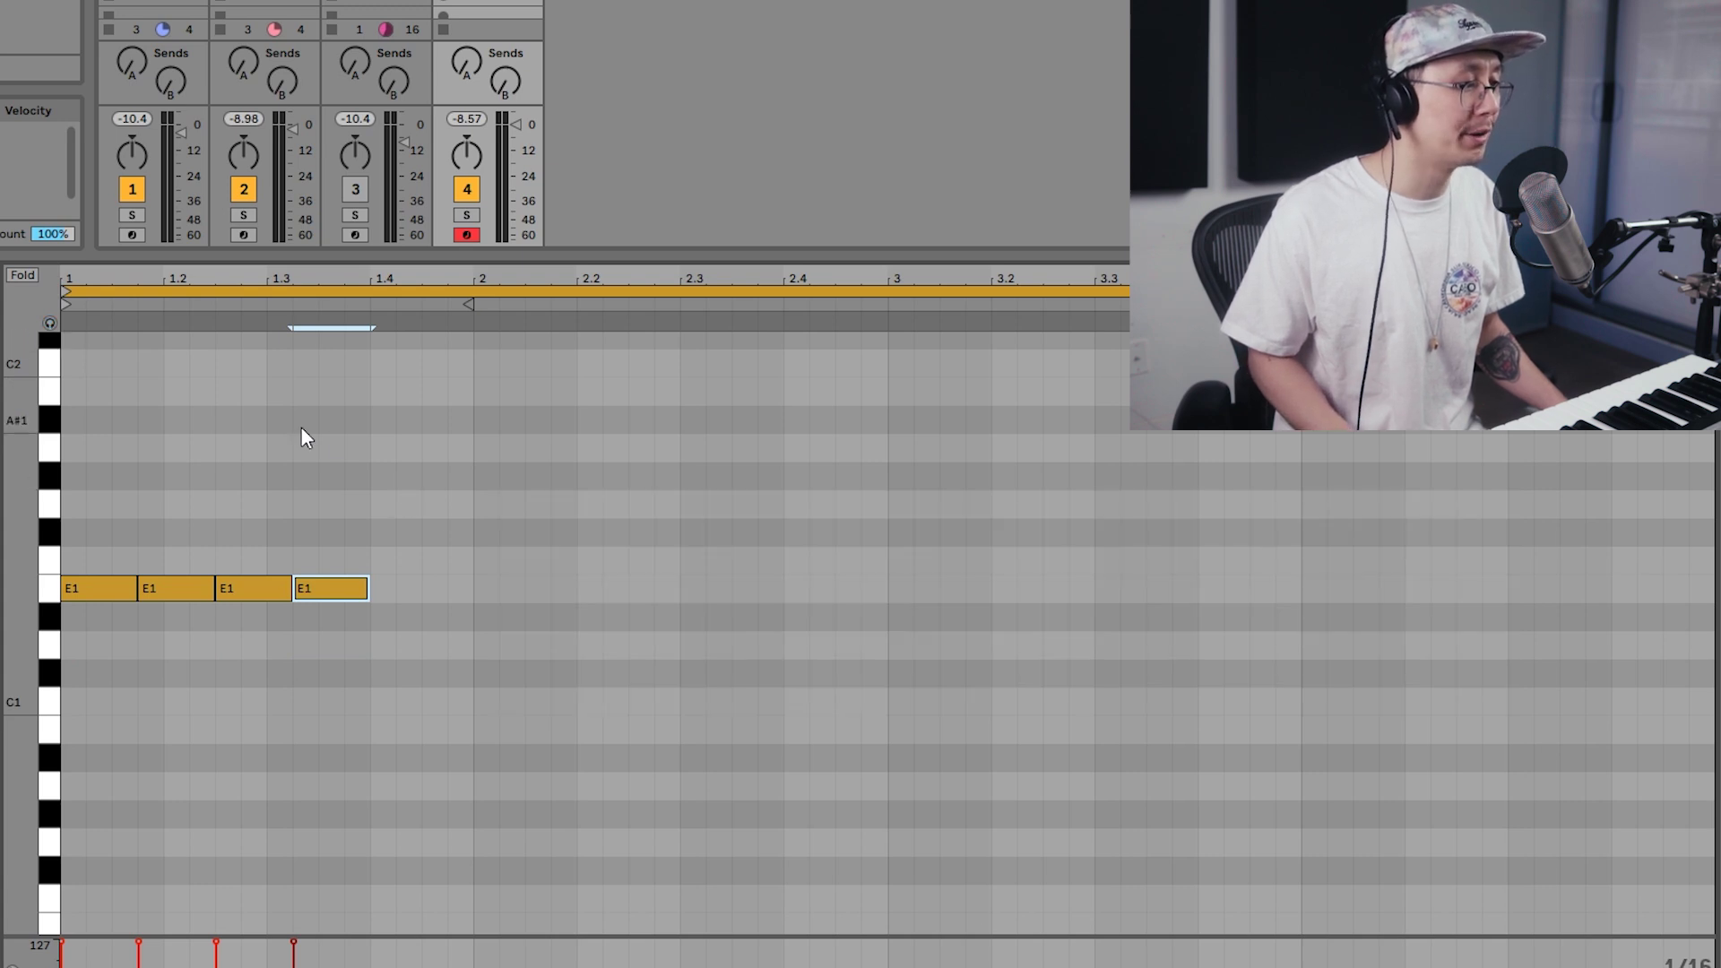
{"action": "left_click_drag", "start_coordinate": [481, 481], "coordinate": [99, 659]}
{"action": "left_click_drag", "start_coordinate": [117, 594], "coordinate": [928, 699]}
{"action": "scroll", "coordinate": [830, 538], "scroll_direction": "down", "scroll_amount": 2}
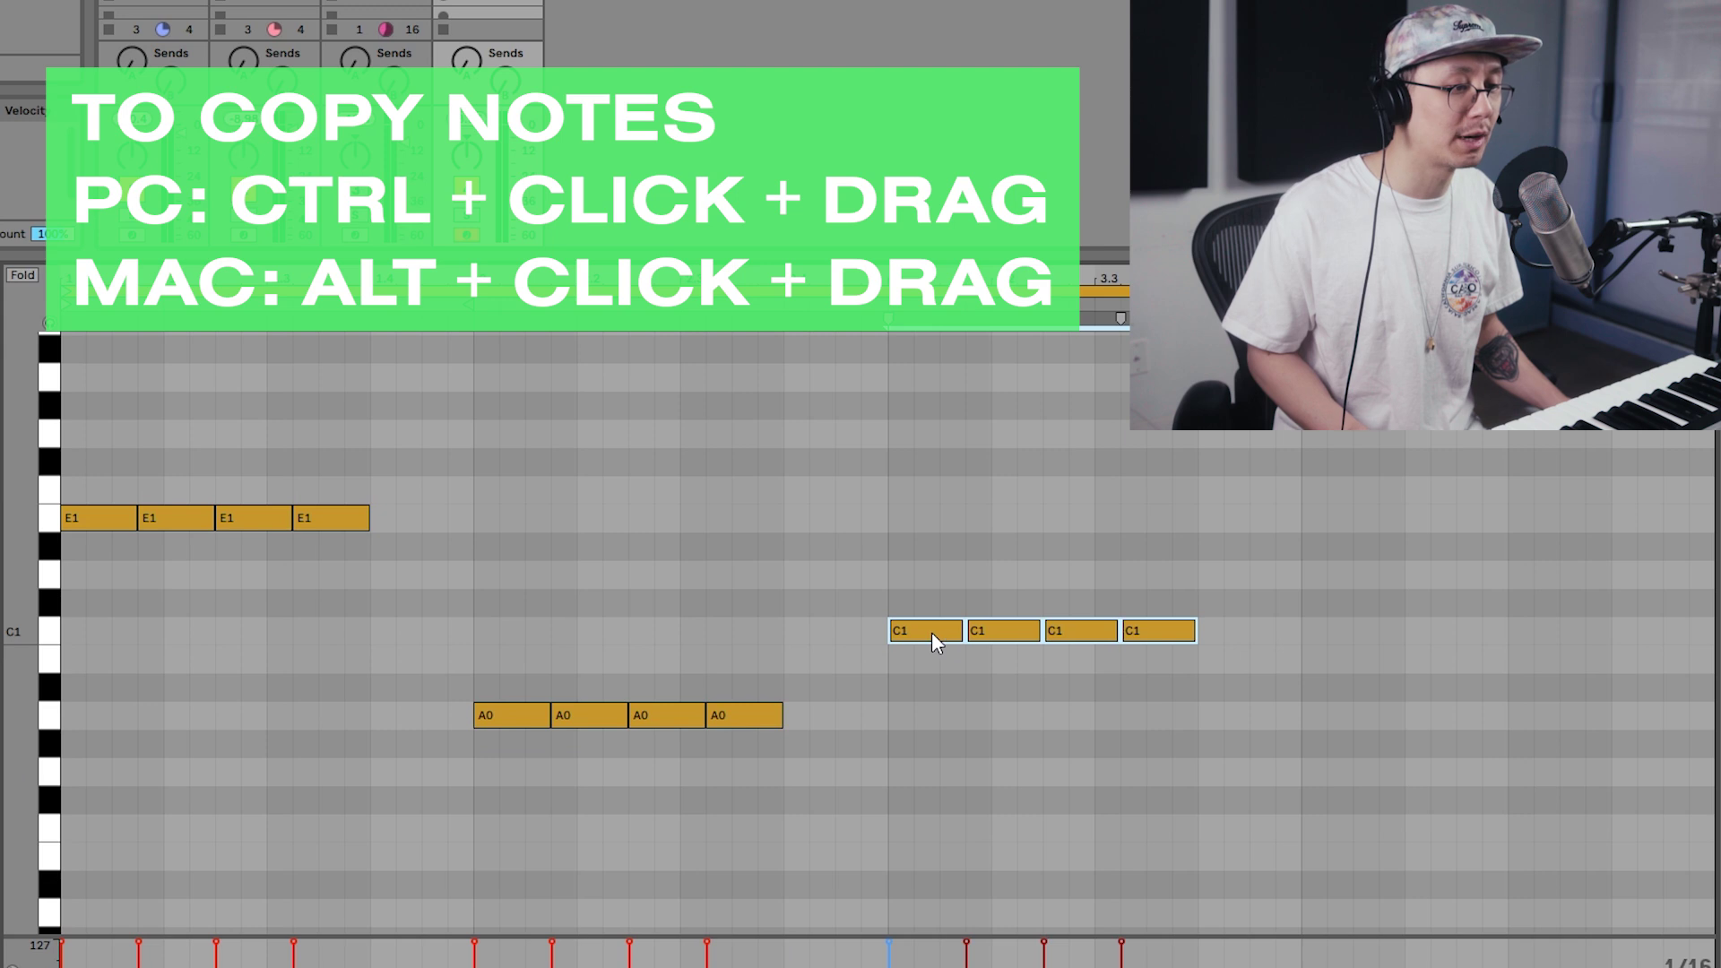
{"action": "left_click_drag", "start_coordinate": [932, 632], "coordinate": [1344, 856]}
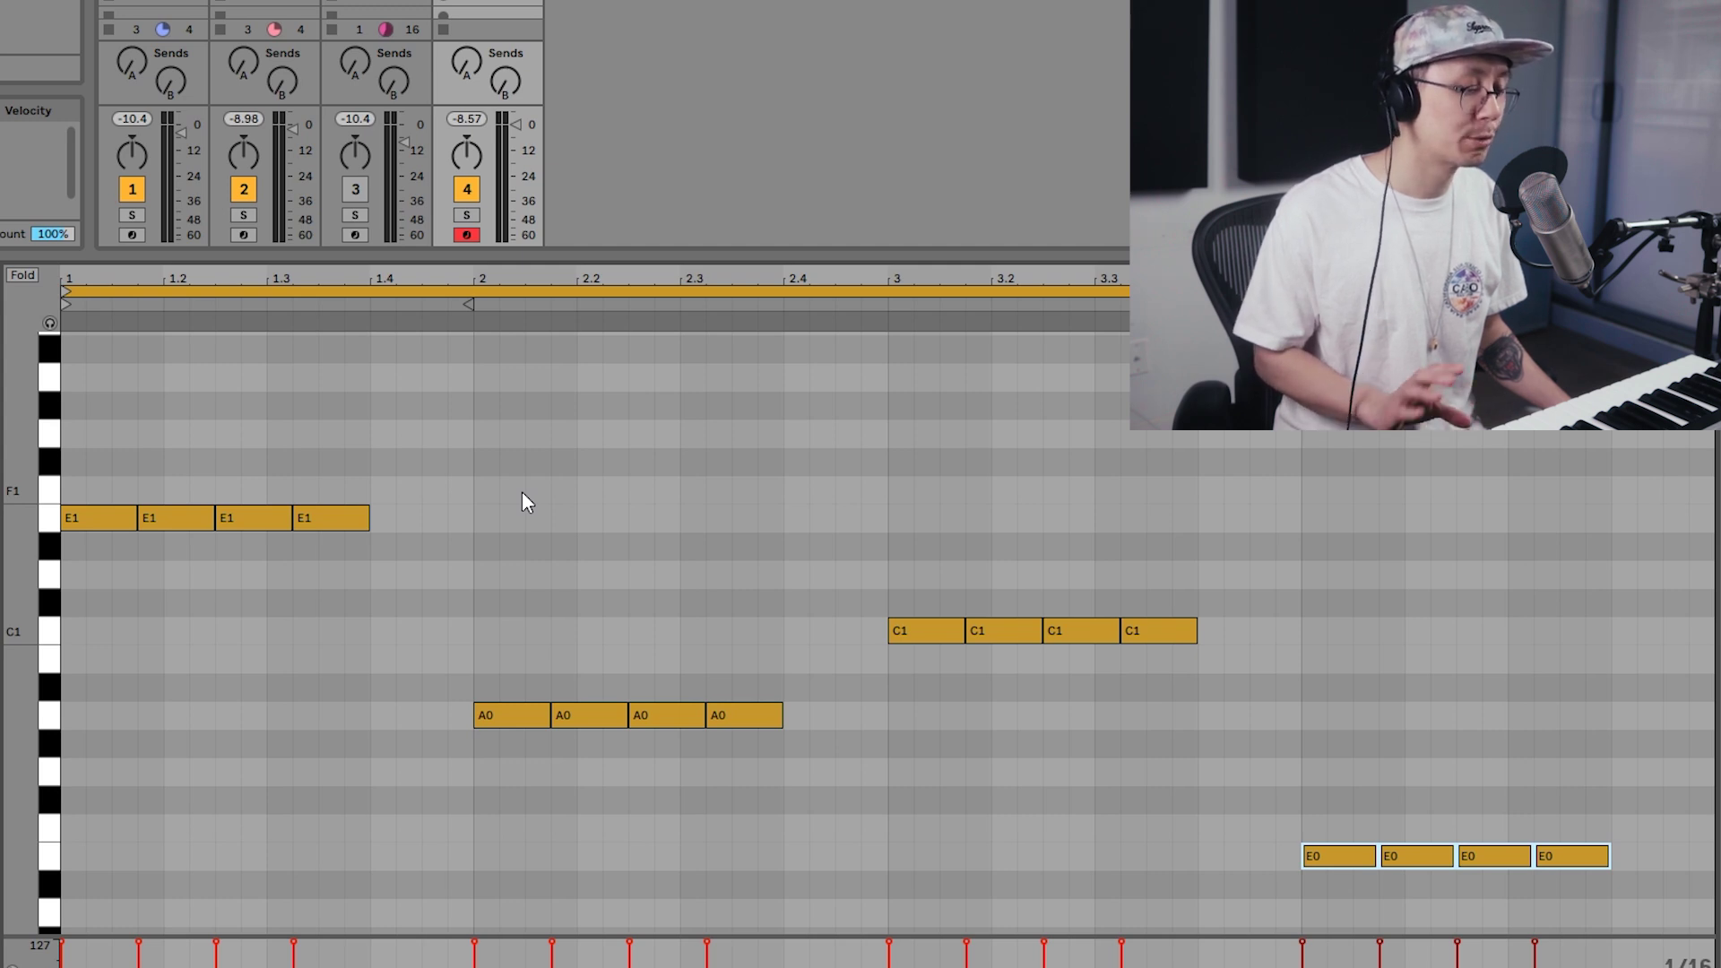
- Add passing notes by copying an E1 note up to A1 at beat 1.4 and down to B0
{"action": "scroll", "coordinate": [375, 502], "scroll_direction": "up", "scroll_amount": 2}
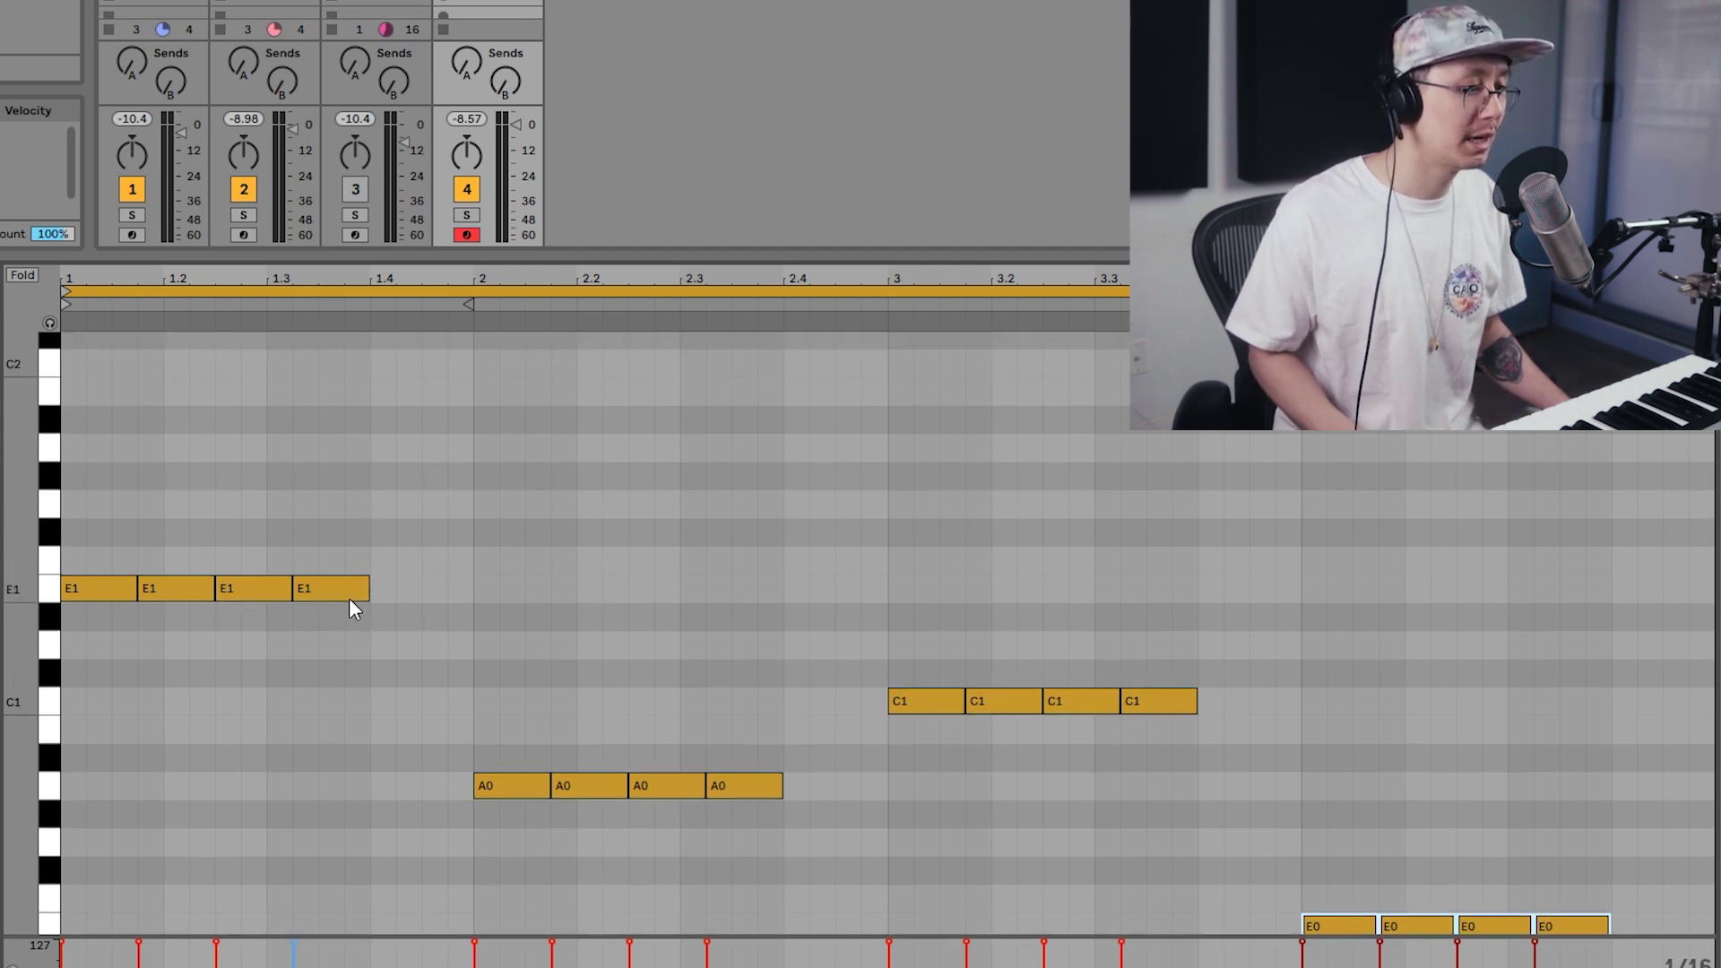
{"action": "left_click_drag", "start_coordinate": [348, 597], "coordinate": [432, 451]}
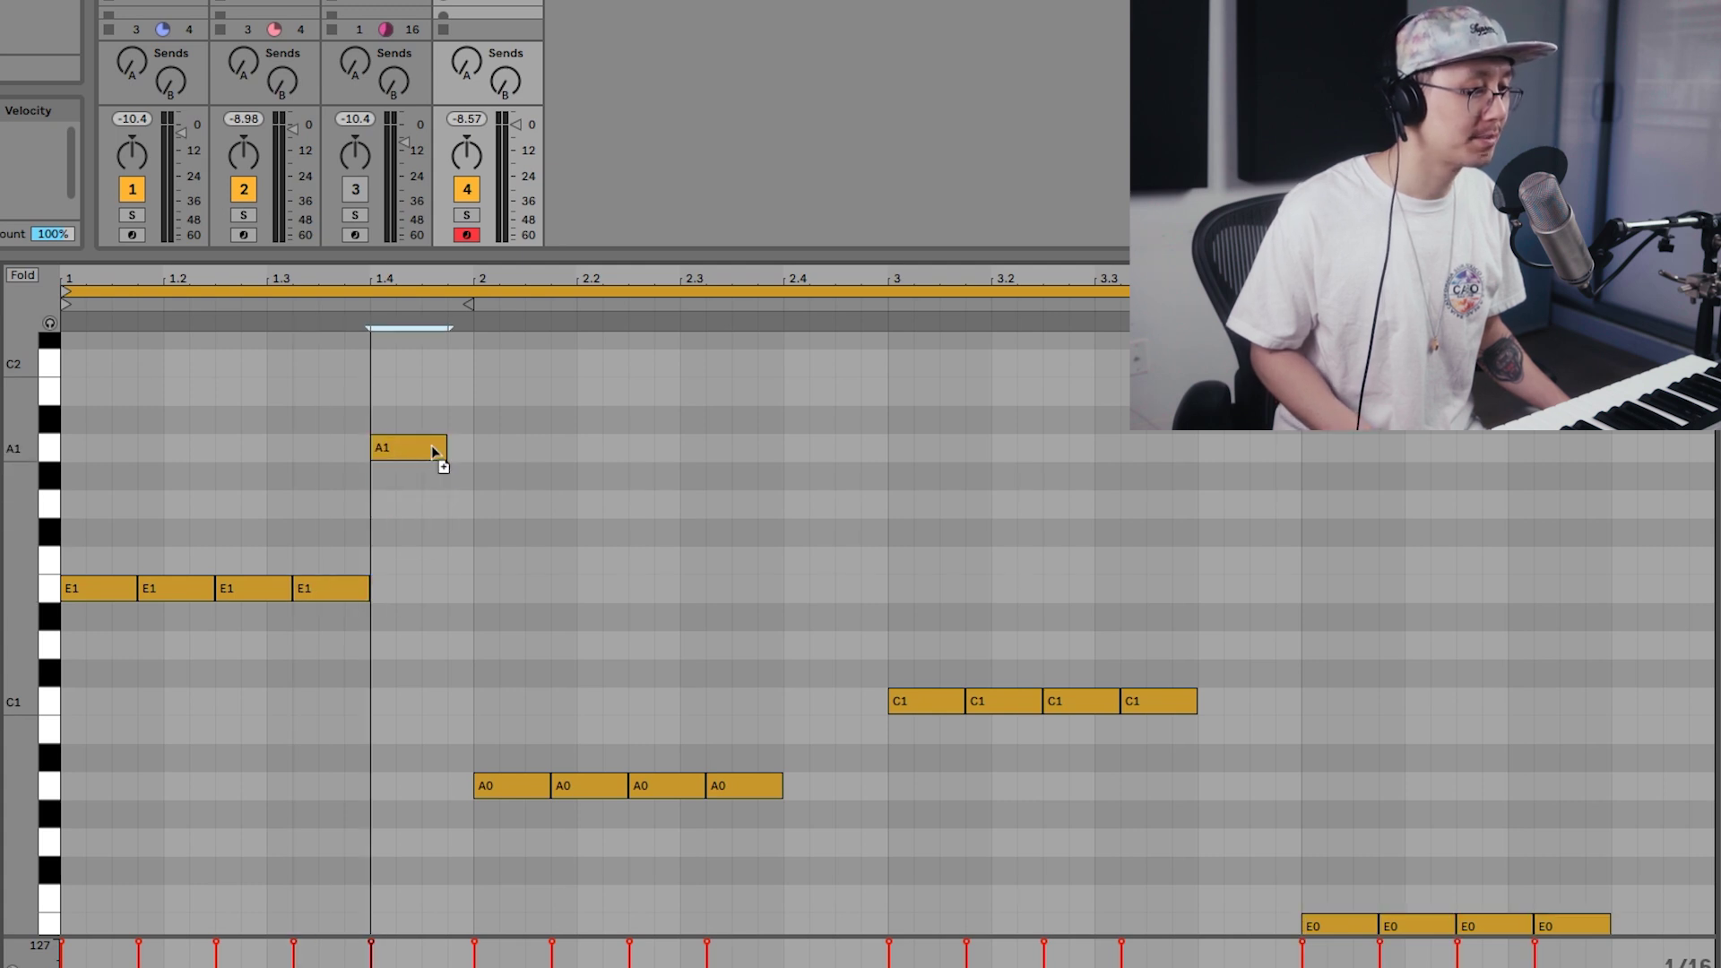
{"action": "left_click", "coordinate": [432, 451]}
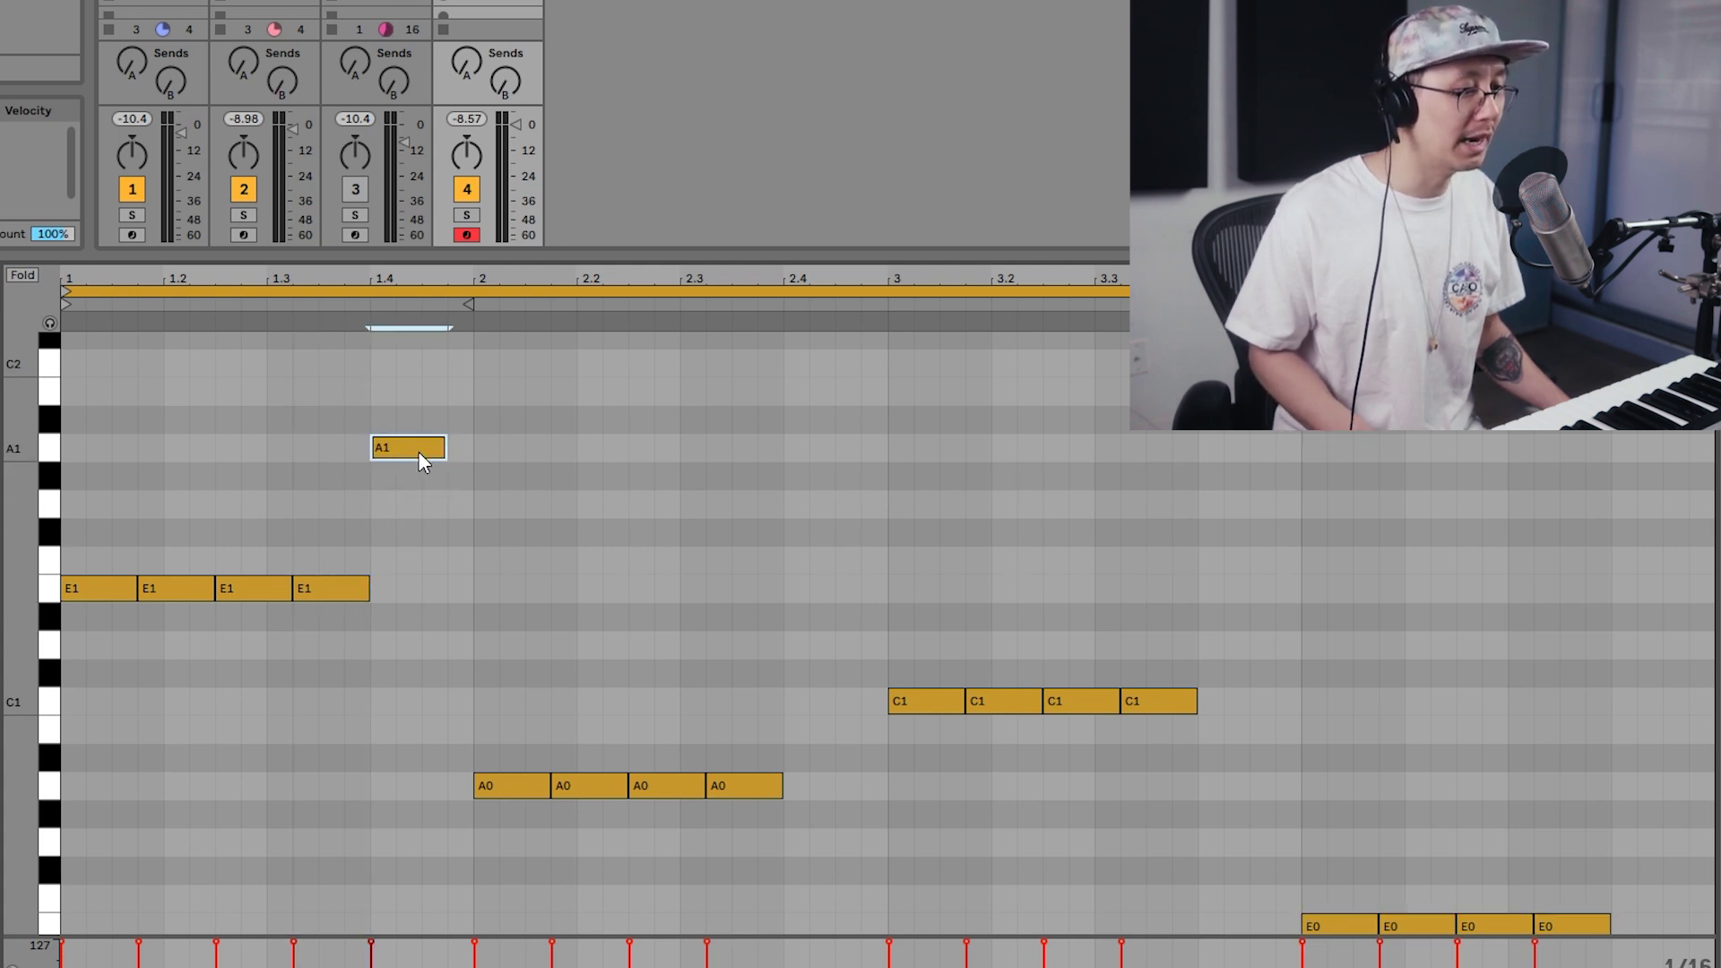
{"action": "left_click_drag", "start_coordinate": [418, 450], "coordinate": [1247, 731]}
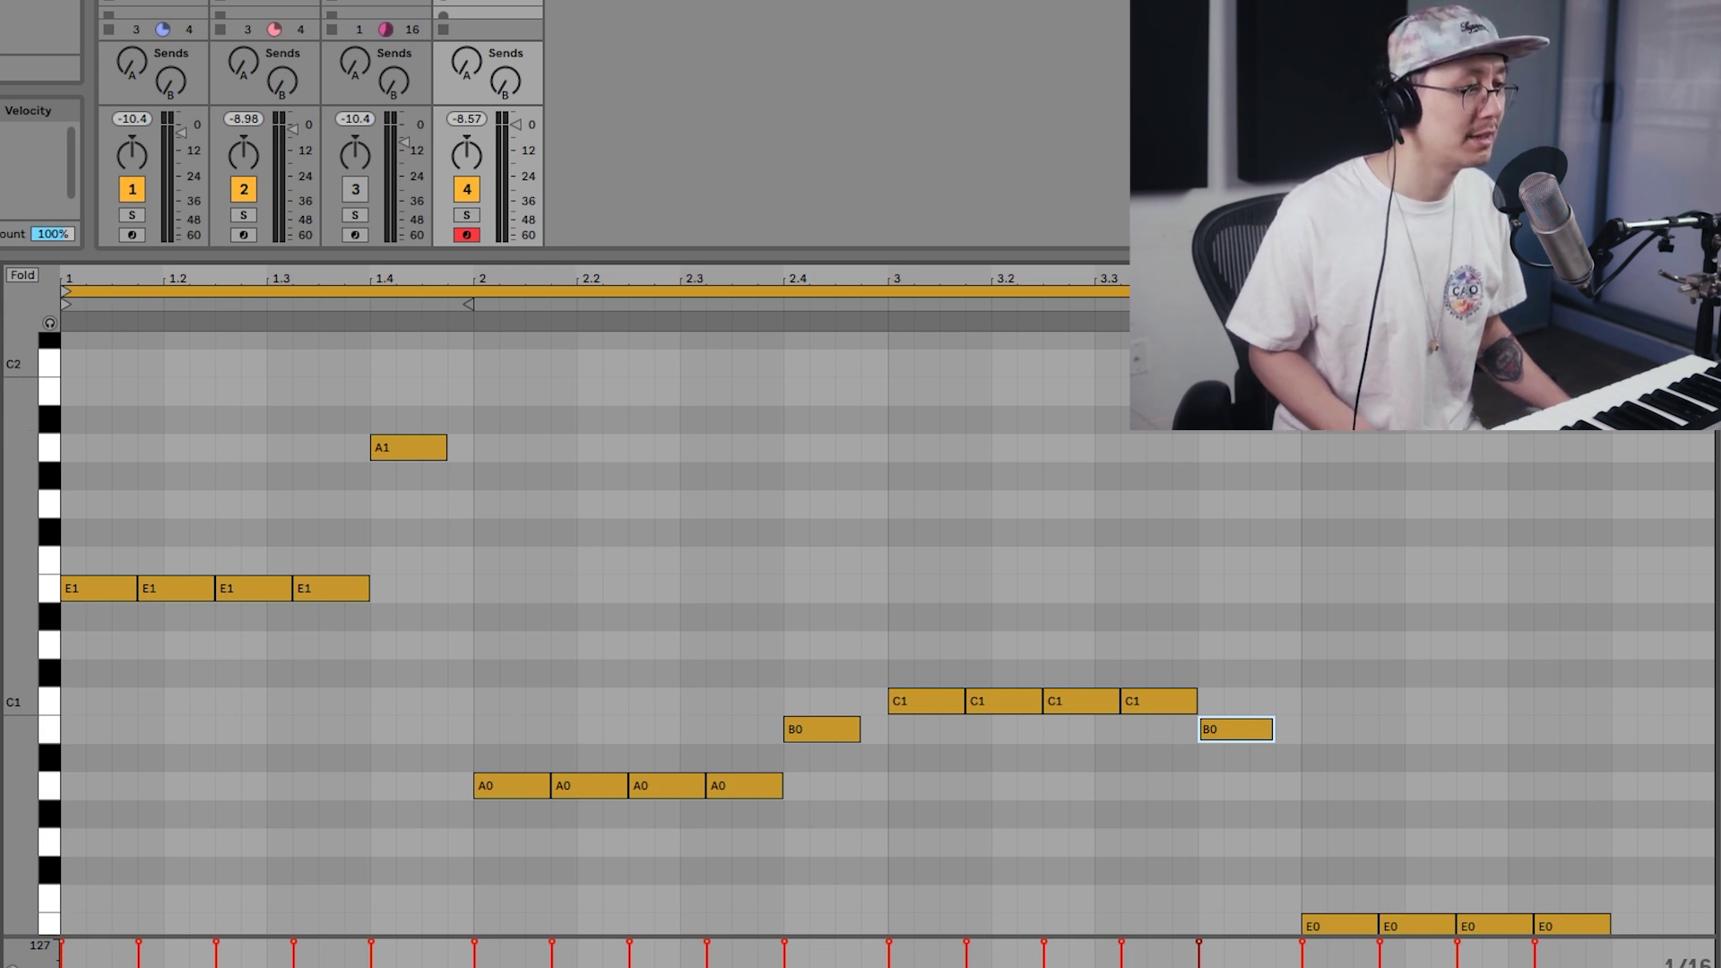
- Delete the second and third E1 notes from bar 1 and play back the edited bassline
{"action": "key", "text": "space"}
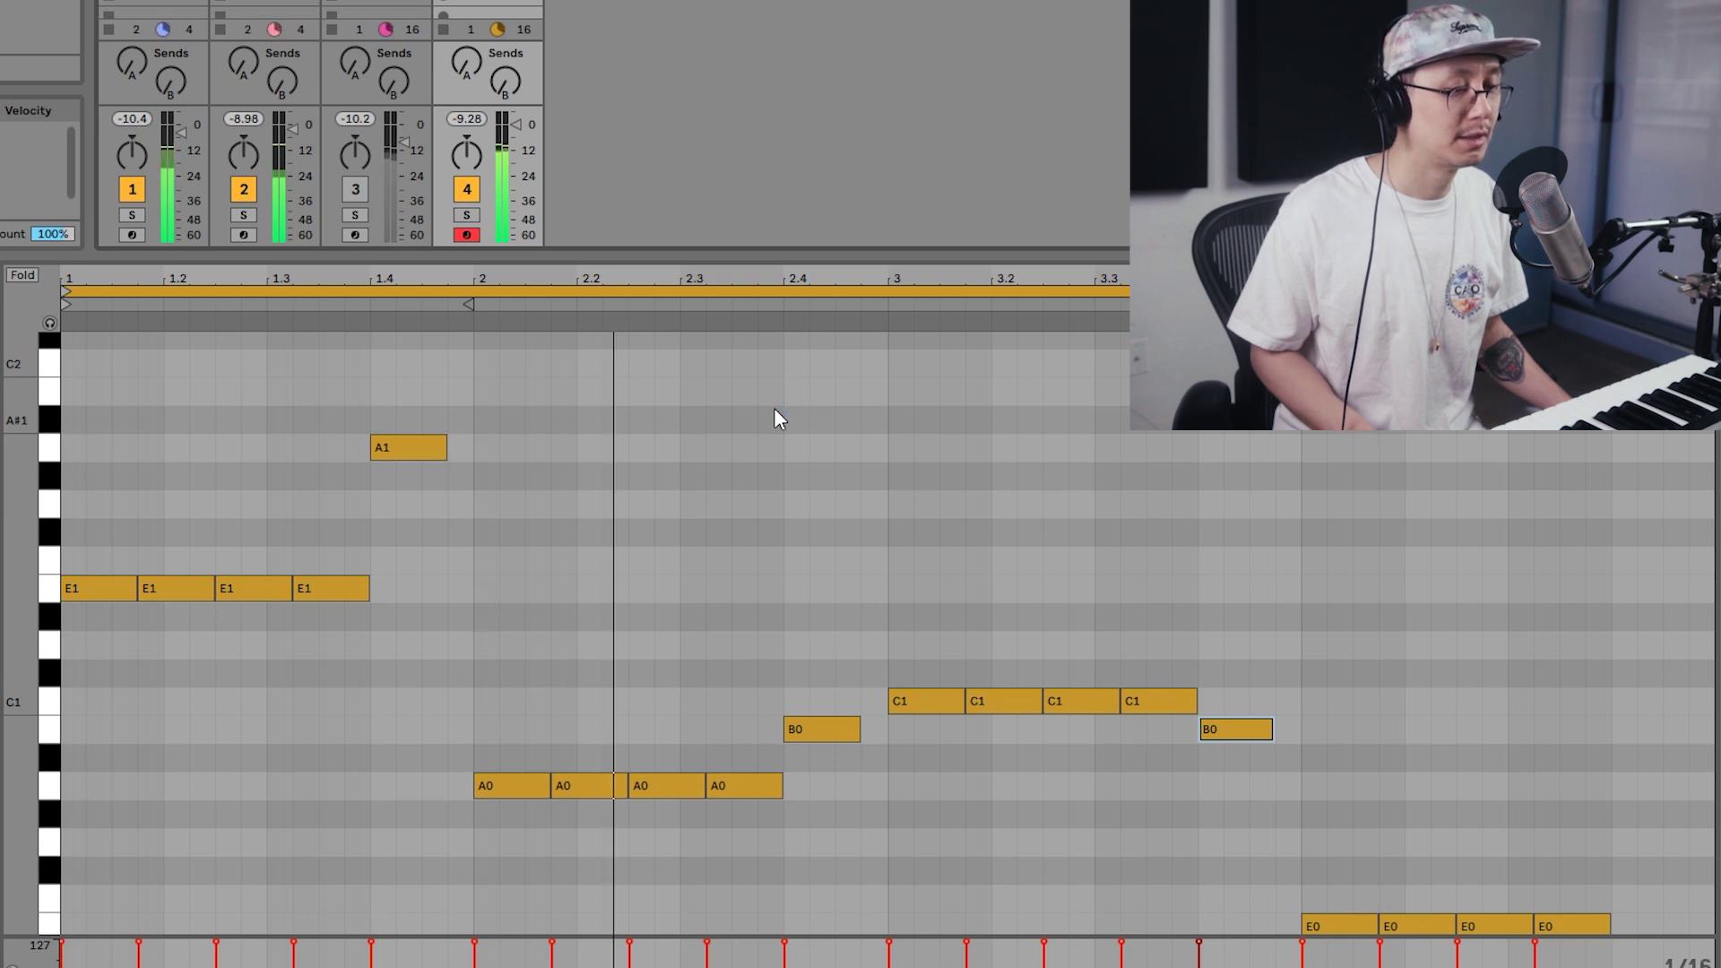
{"action": "scroll", "coordinate": [807, 540], "scroll_direction": "down", "scroll_amount": 1}
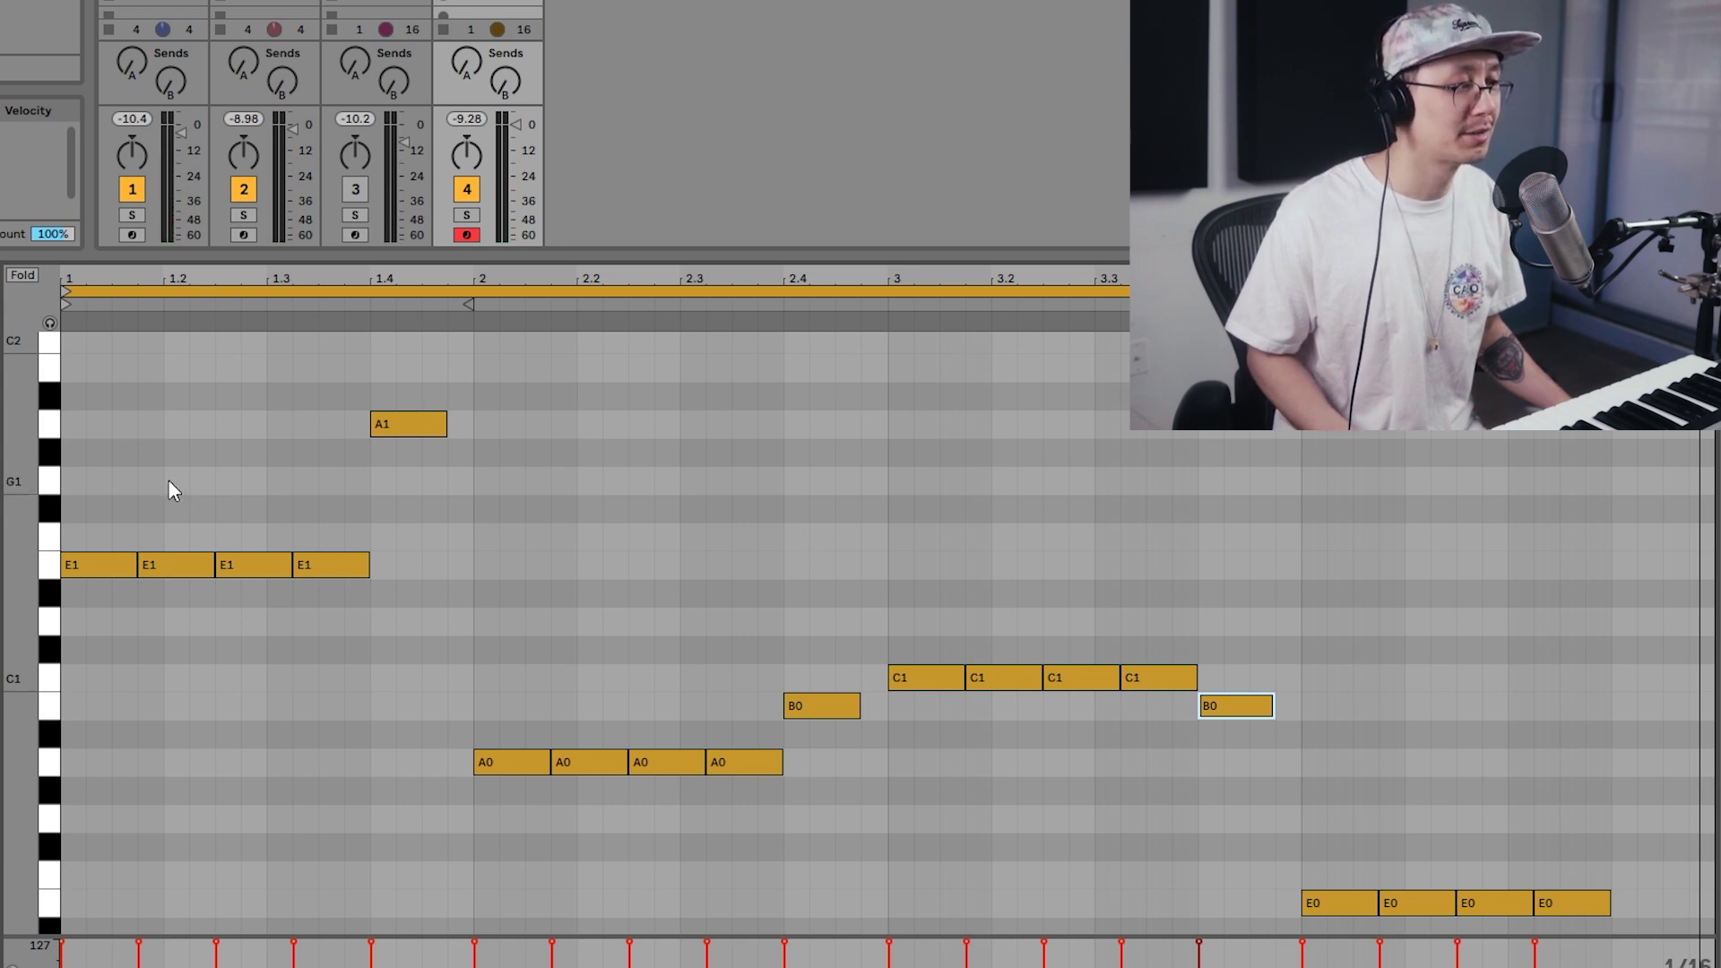
{"action": "left_click_drag", "start_coordinate": [174, 482], "coordinate": [245, 611]}
{"action": "key", "text": "Delete"}
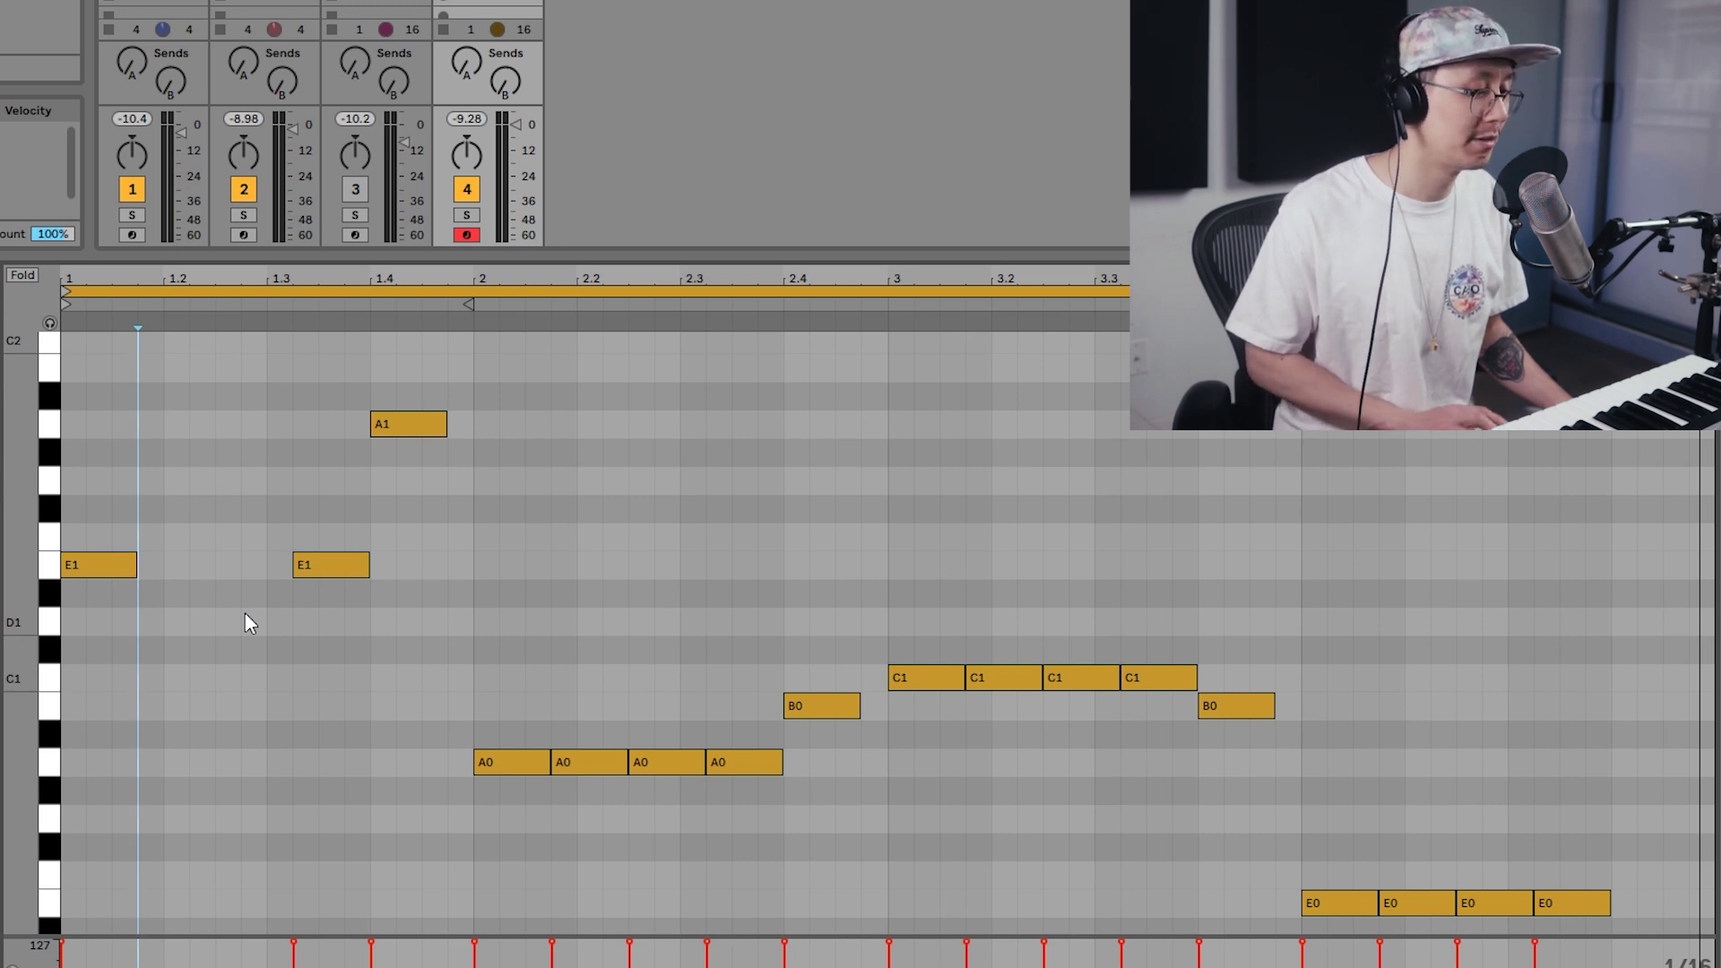
{"action": "key", "text": "space"}
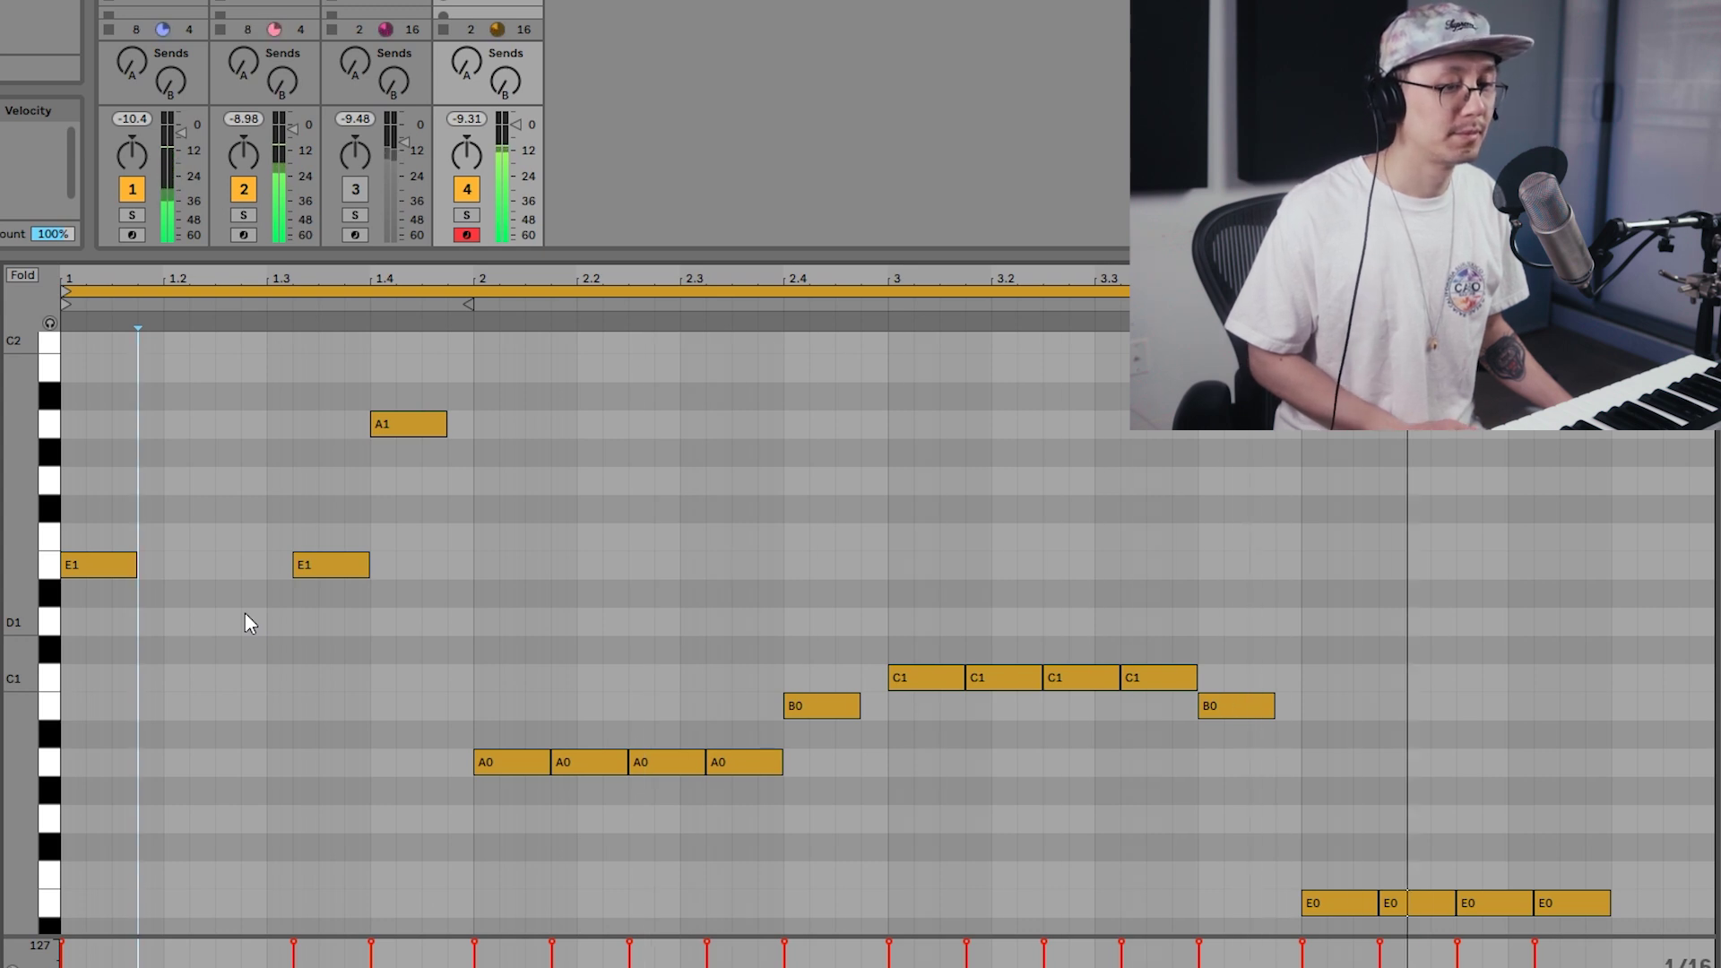
{"action": "key", "text": "space"}
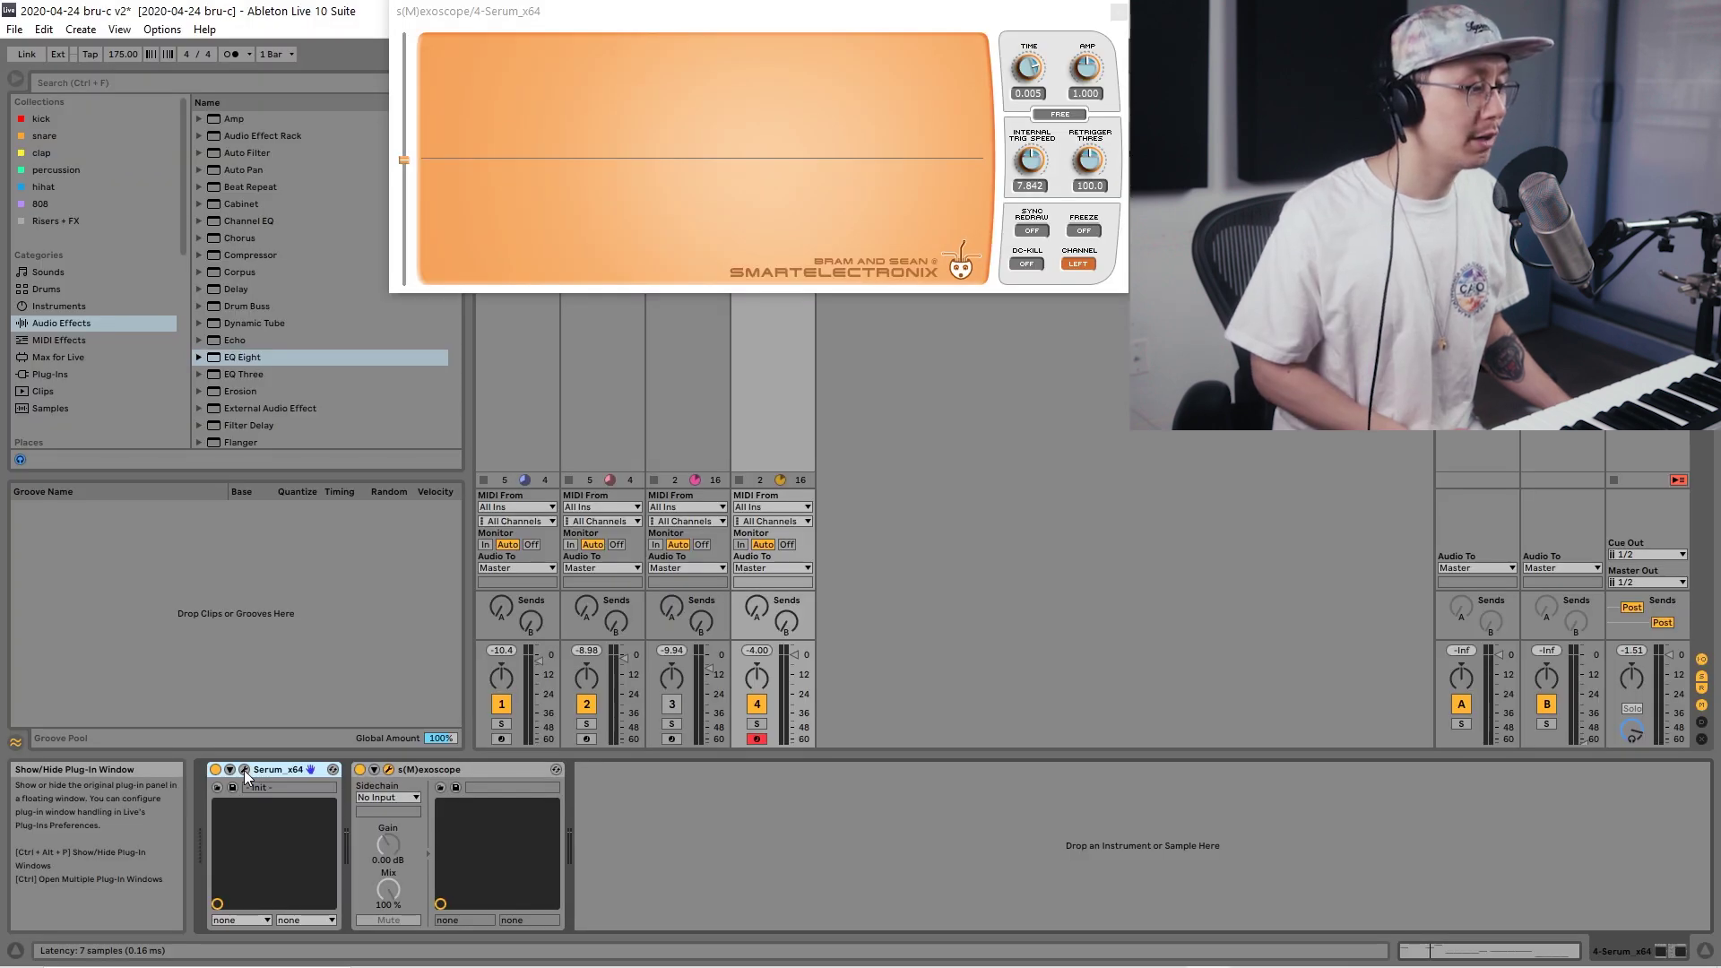
- Set the tube distortion to 96% drive and 100% mix, and Env 2 decay to 1.09 s
{"action": "left_click", "coordinate": [244, 770]}
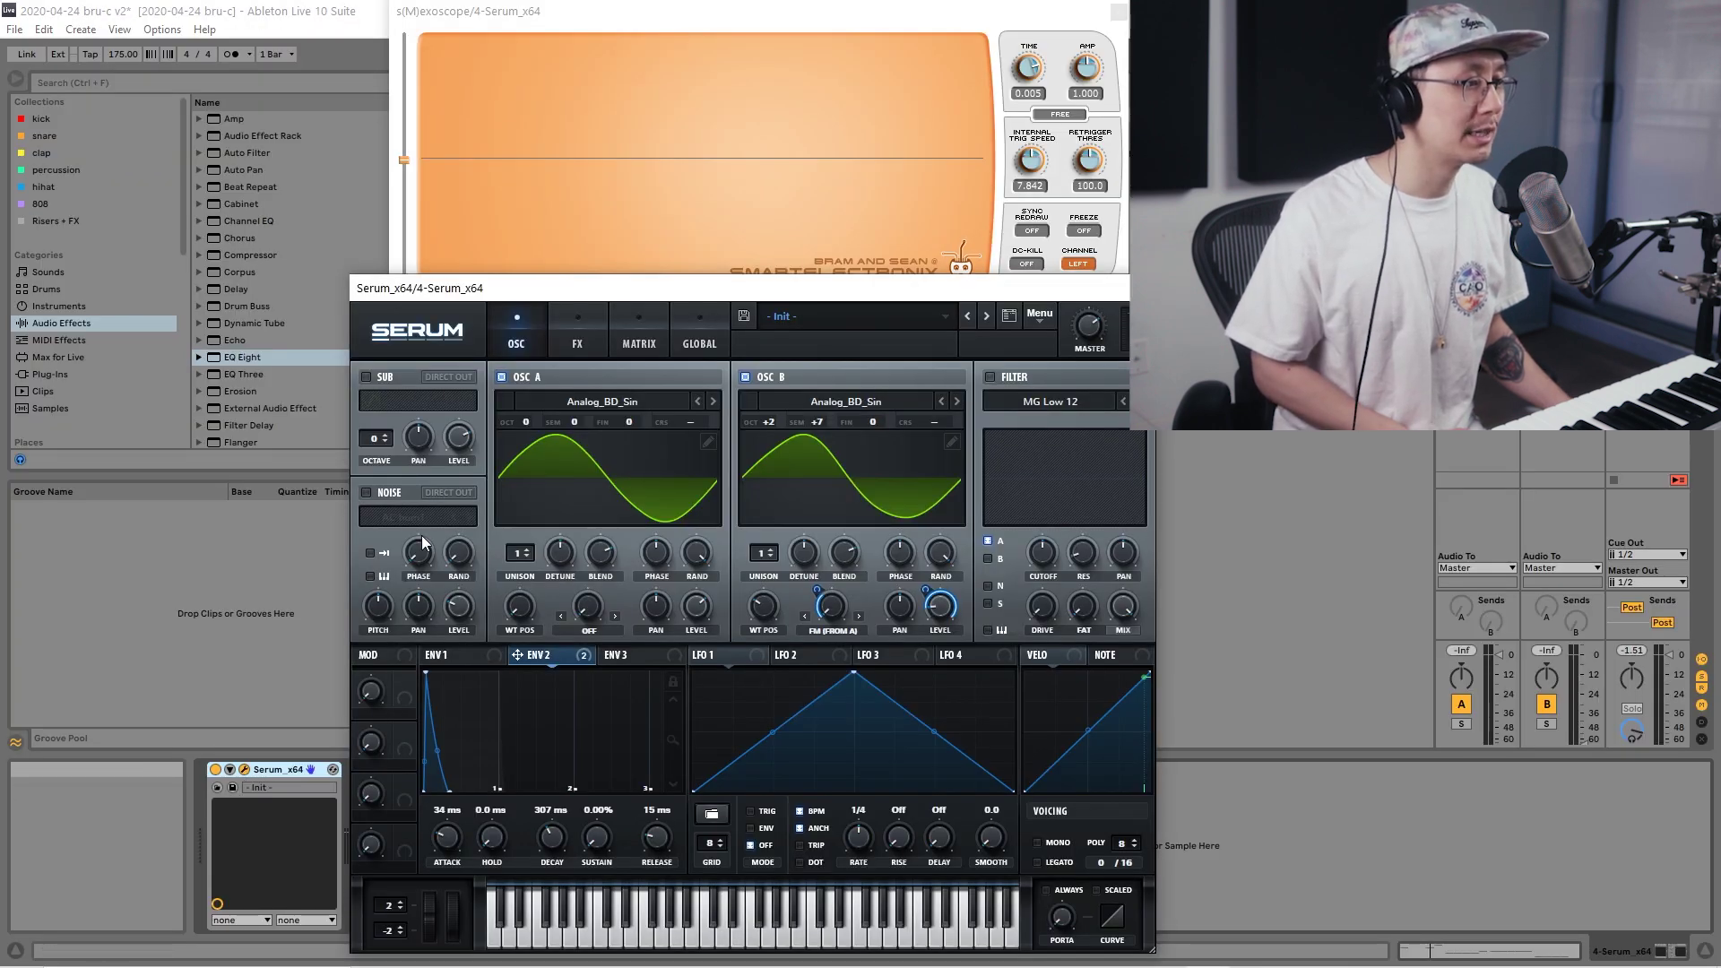
{"action": "left_click", "coordinate": [578, 339]}
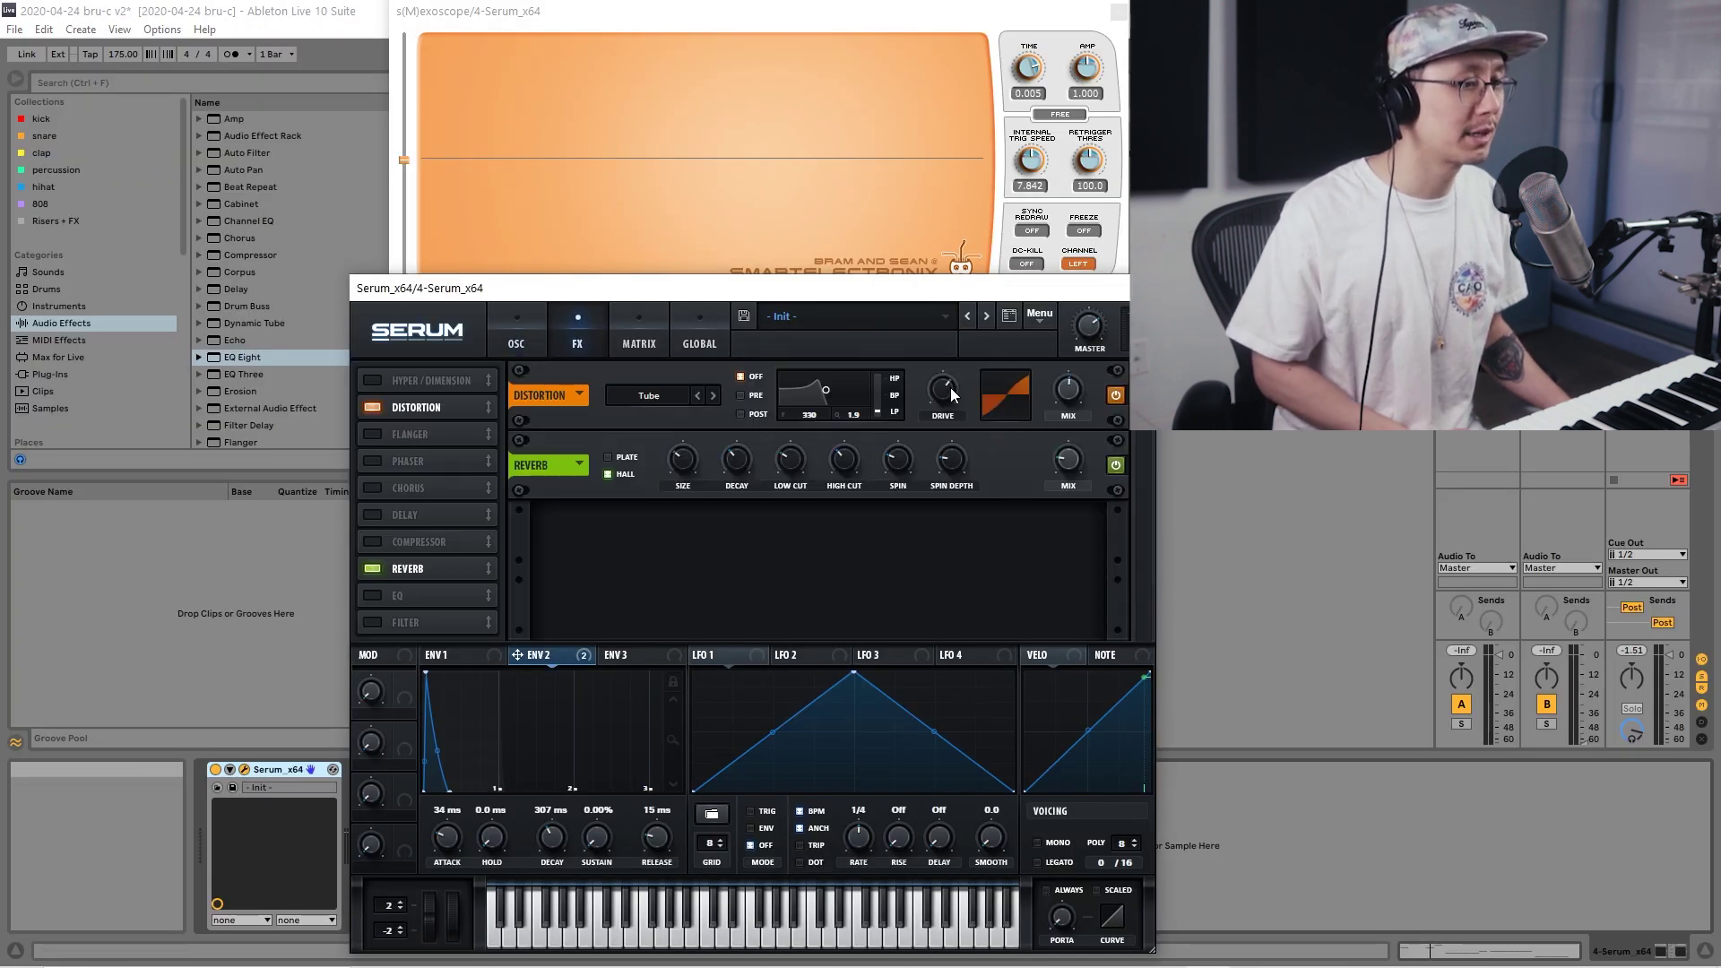
{"action": "left_click_drag", "start_coordinate": [951, 387], "coordinate": [953, 355]}
{"action": "left_click_drag", "start_coordinate": [1182, 549], "coordinate": [1182, 533]}
{"action": "mouse_move", "coordinate": [1492, 552]}
{"action": "left_click_drag", "start_coordinate": [1492, 552], "coordinate": [1492, 507]}
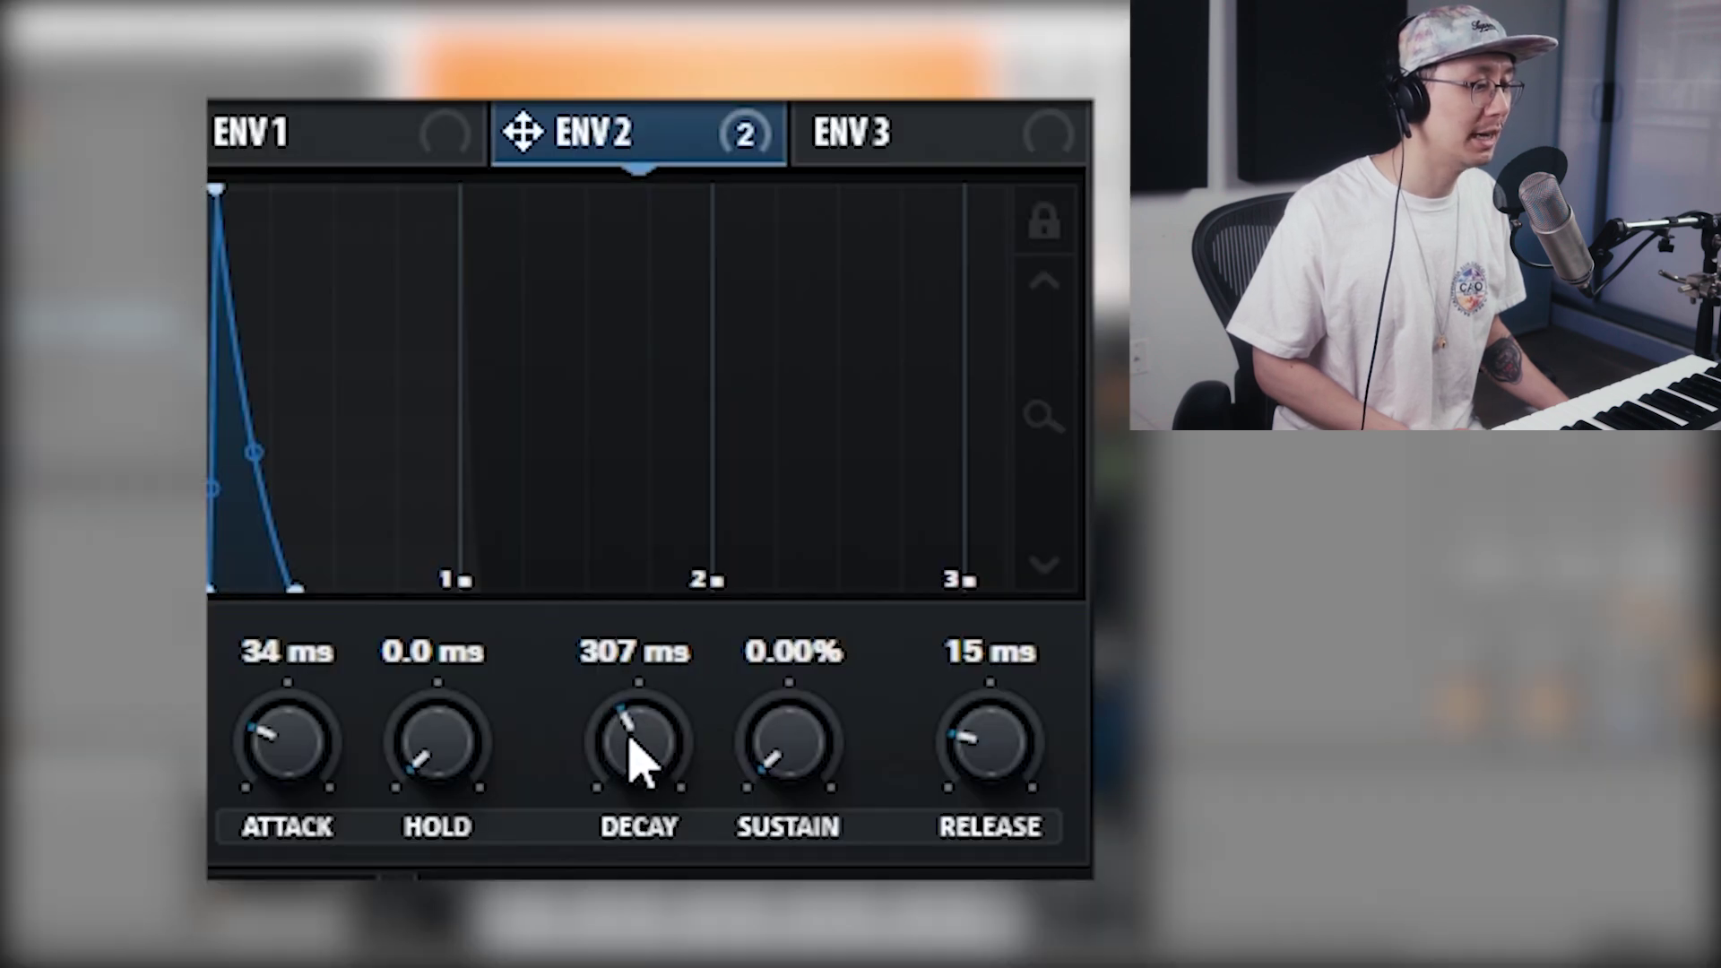
{"action": "left_click_drag", "start_coordinate": [550, 835], "coordinate": [550, 832]}
{"action": "left_click_drag", "start_coordinate": [634, 728], "coordinate": [641, 706]}
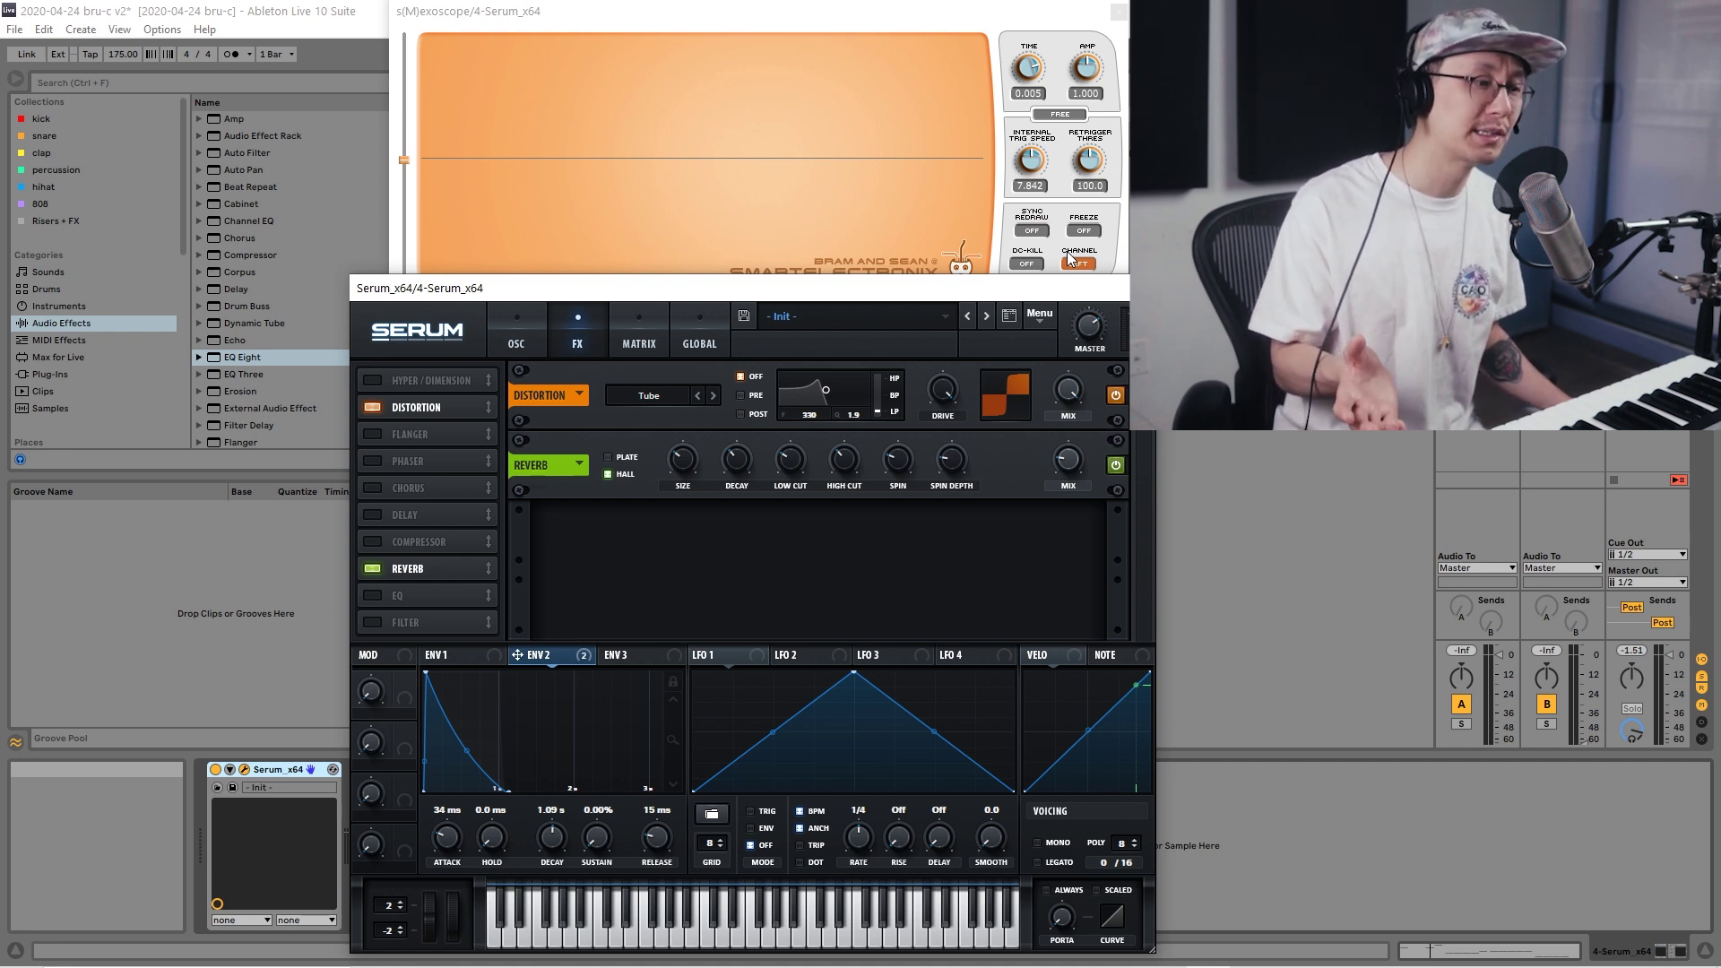
- Switch Serum back to the OSC page with both Analog_BD_Sin sines and the MG Low 12 filter
{"action": "left_click", "coordinate": [510, 330]}
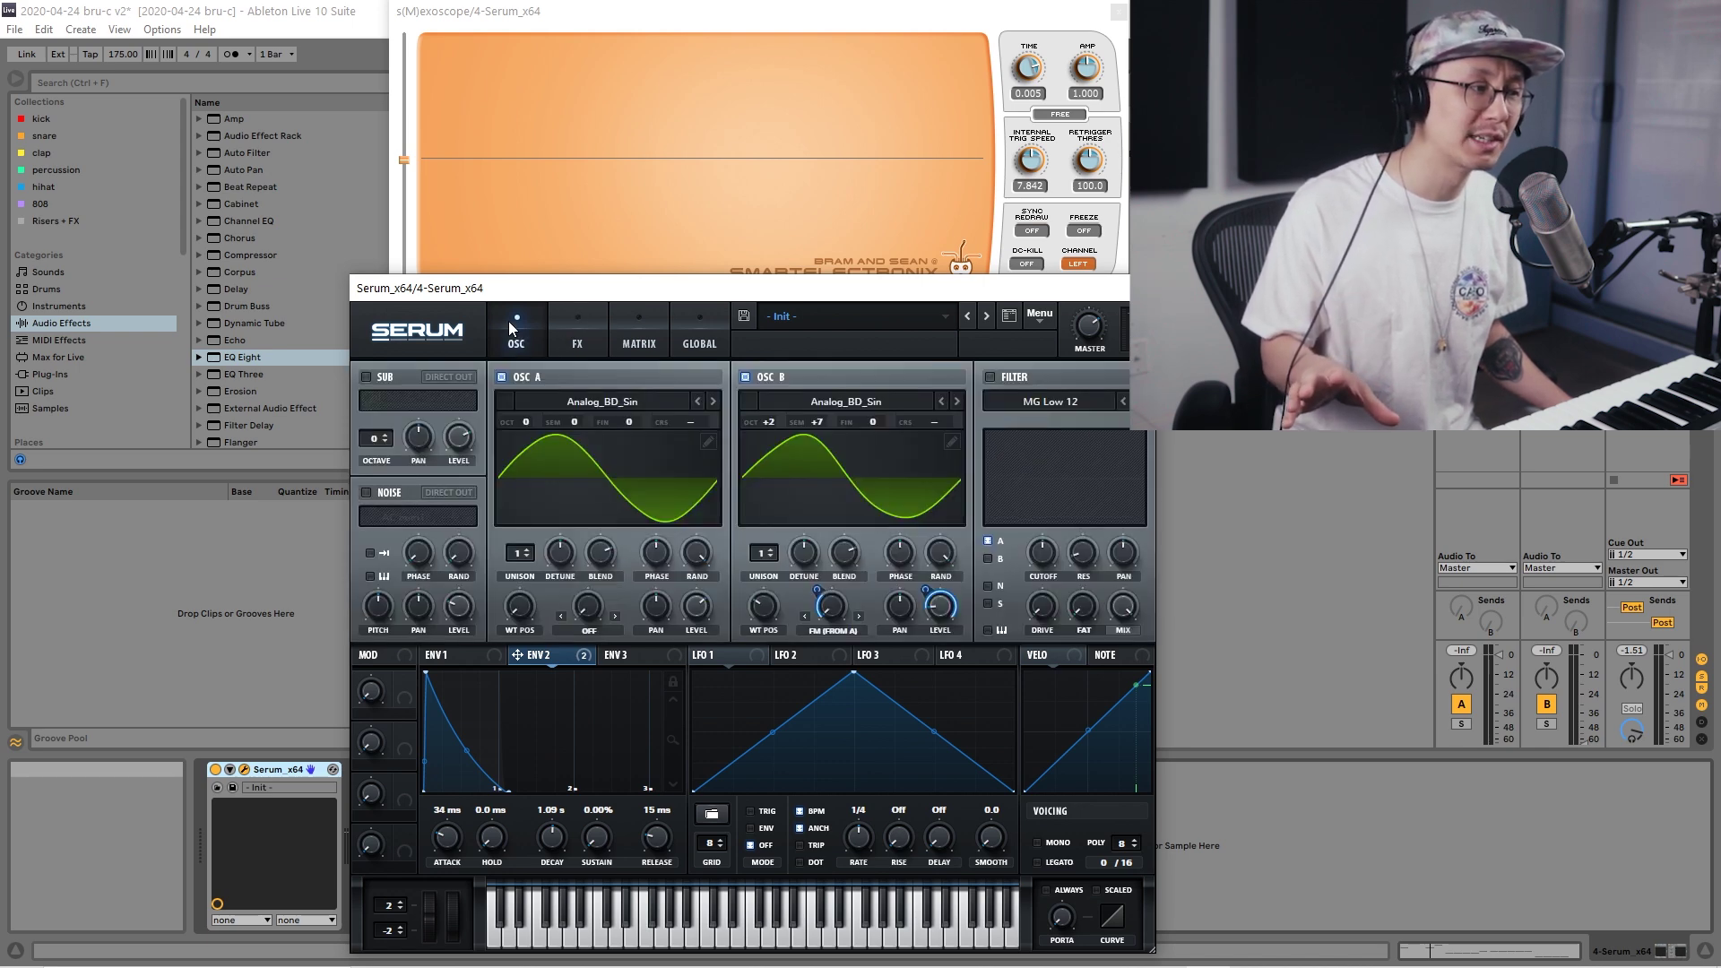